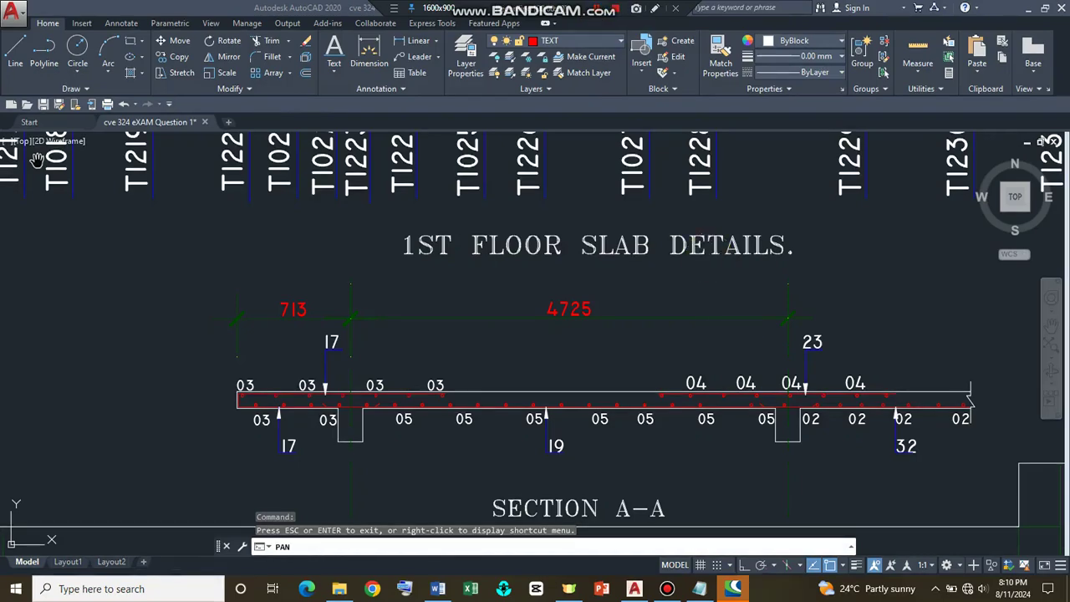
# Clear all the old Notepad notes and start typing 'Welcome back to part'.
pyautogui.click(701, 587)
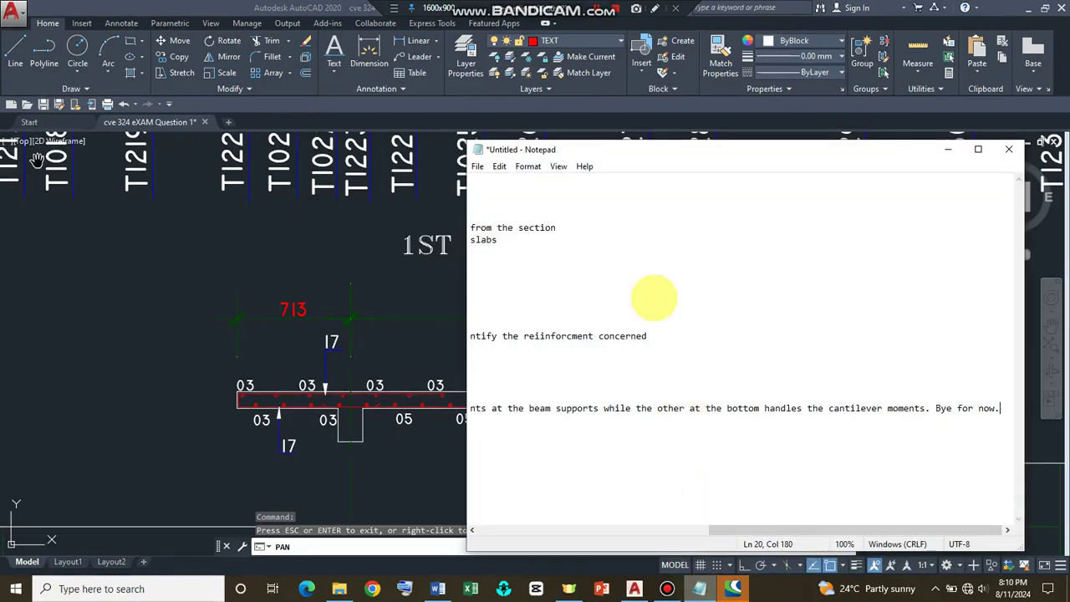
pyautogui.hotkey('ctrl', 'a')
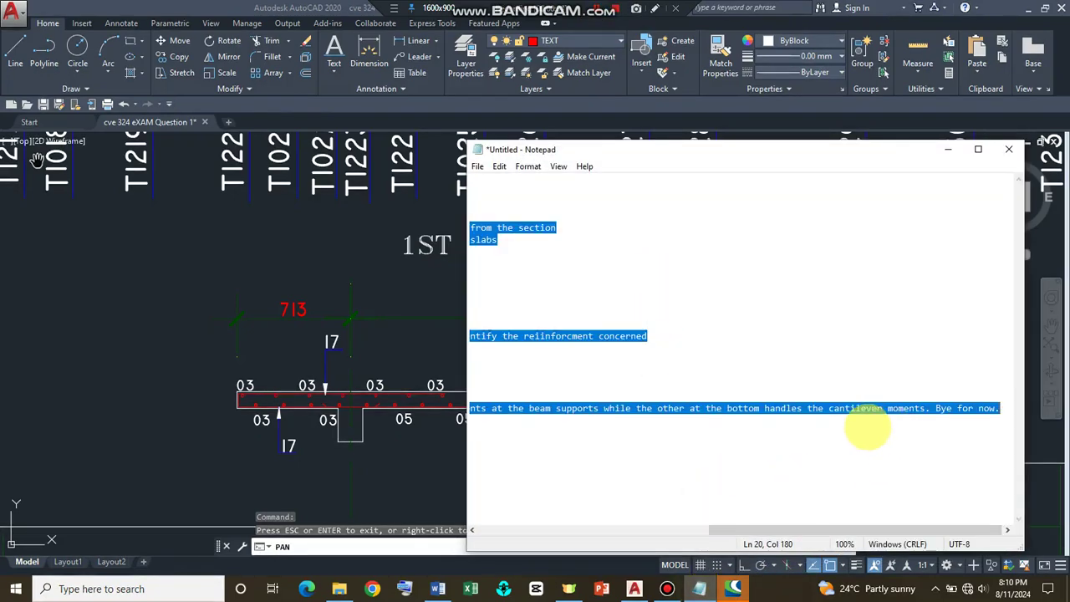
pyautogui.moveTo(782, 529); pyautogui.dragTo(549, 504)
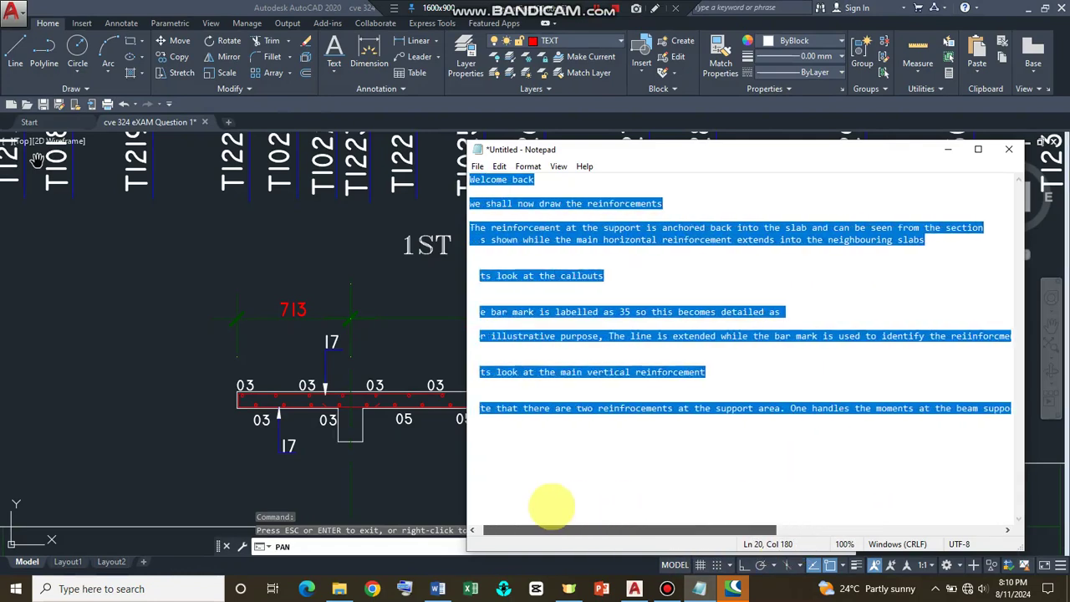
pyautogui.press('Delete')
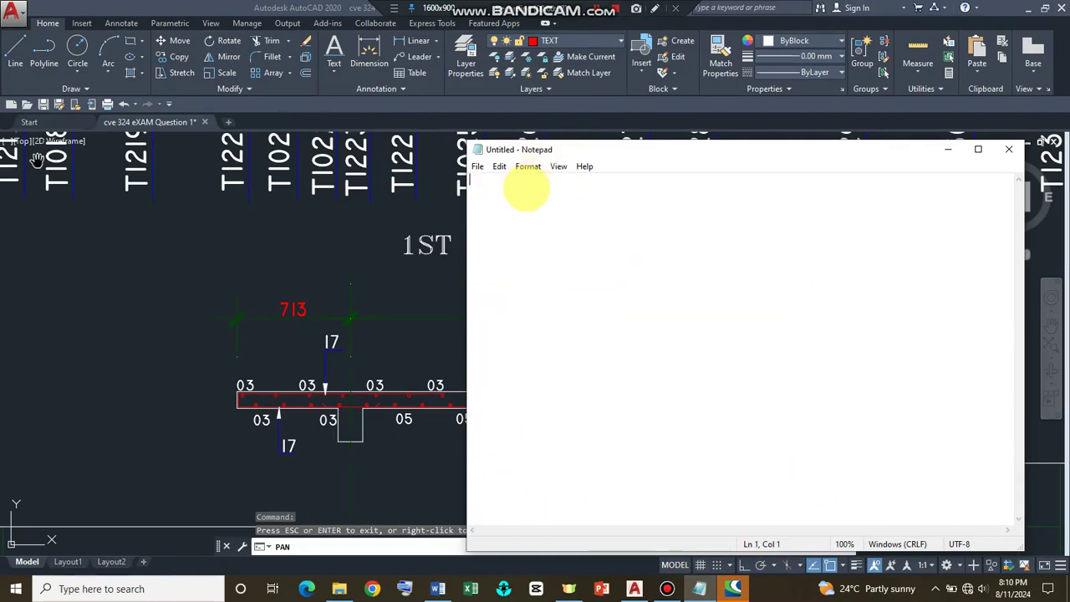
pyautogui.write('We')
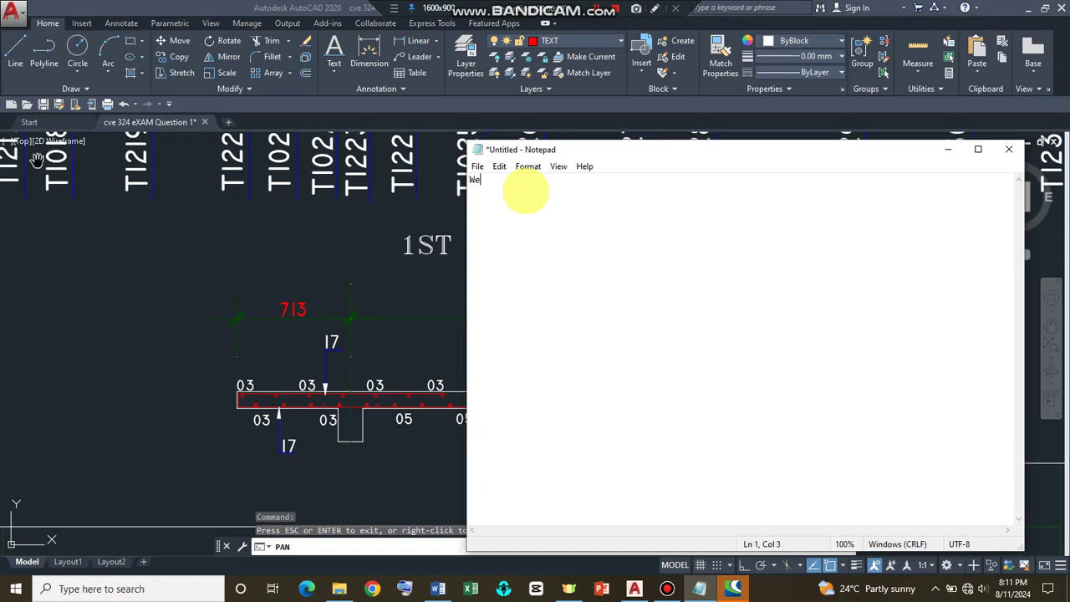
pyautogui.write('lcome back')
pyautogui.write(' to pa')
pyautogui.write('rt 3.')
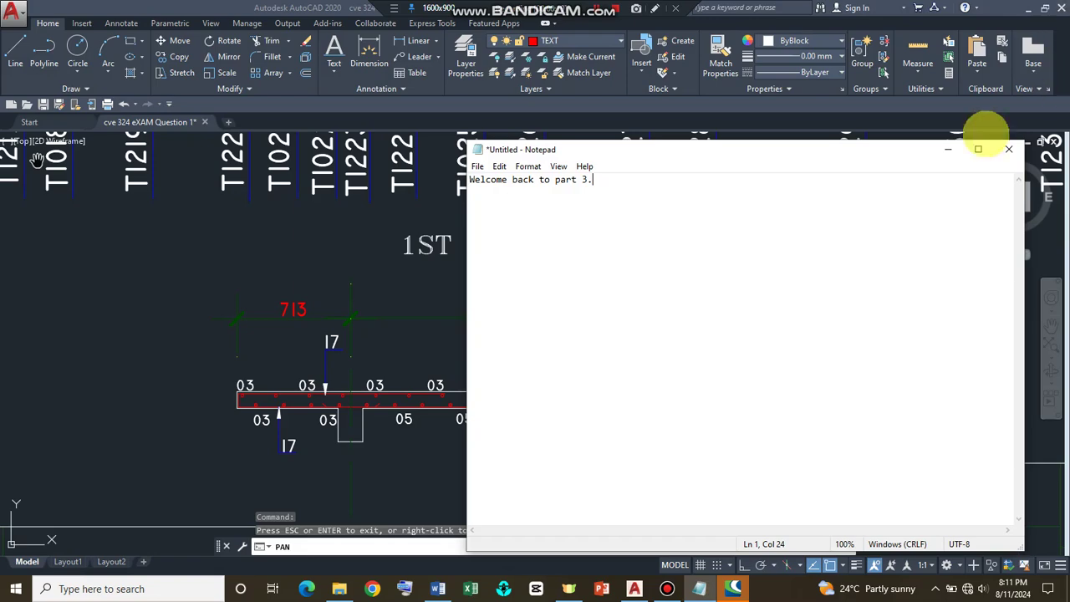
# Minimize Notepad and frame the slab section's right end, with labels 06, 32 and 35.
pyautogui.click(948, 149)
pyautogui.moveTo(795, 282); pyautogui.dragTo(410, 411)
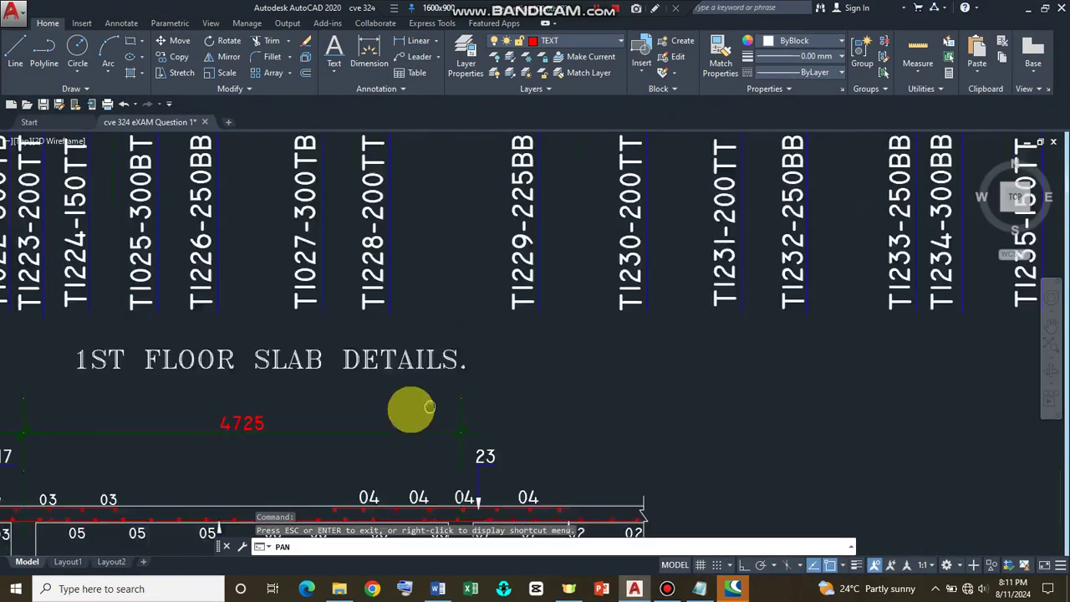
pyautogui.scroll(2, 496, 281)
pyautogui.scroll(5, 366, 553)
pyautogui.scroll(-2, 585, 347)
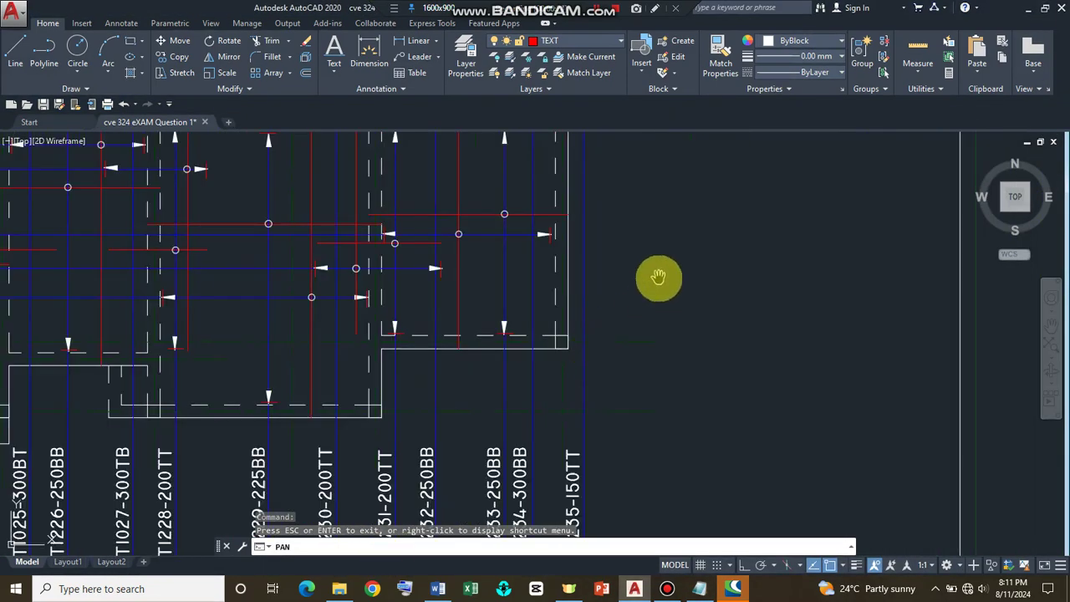
pyautogui.moveTo(668, 261); pyautogui.dragTo(258, 507)
pyautogui.scroll(2, 259, 506)
pyautogui.moveTo(768, 303); pyautogui.dragTo(227, 430)
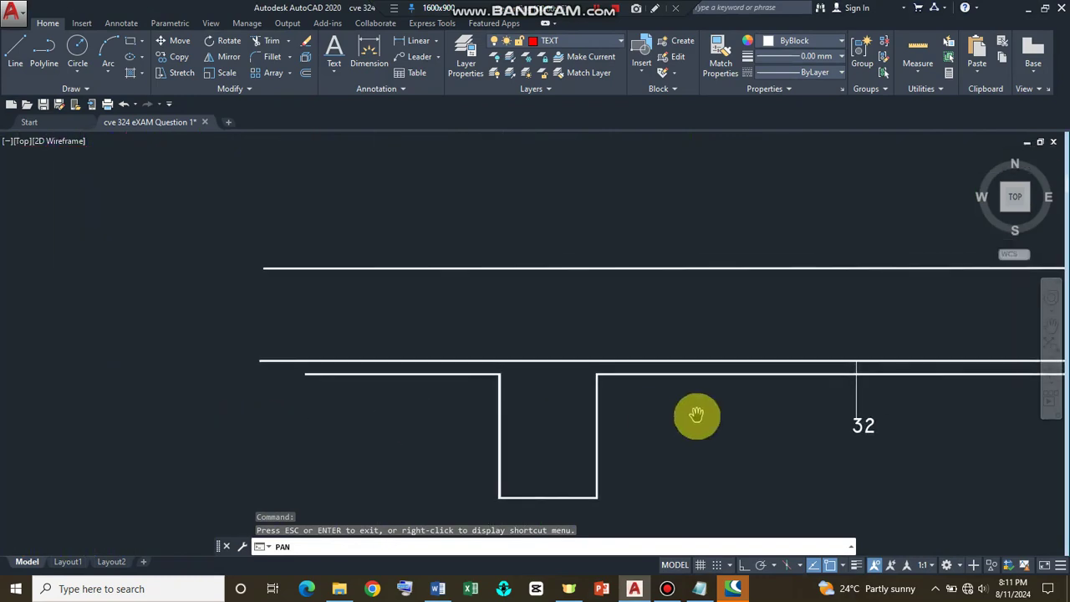
pyautogui.moveTo(697, 415); pyautogui.dragTo(413, 377)
pyautogui.scroll(-2, 452, 365)
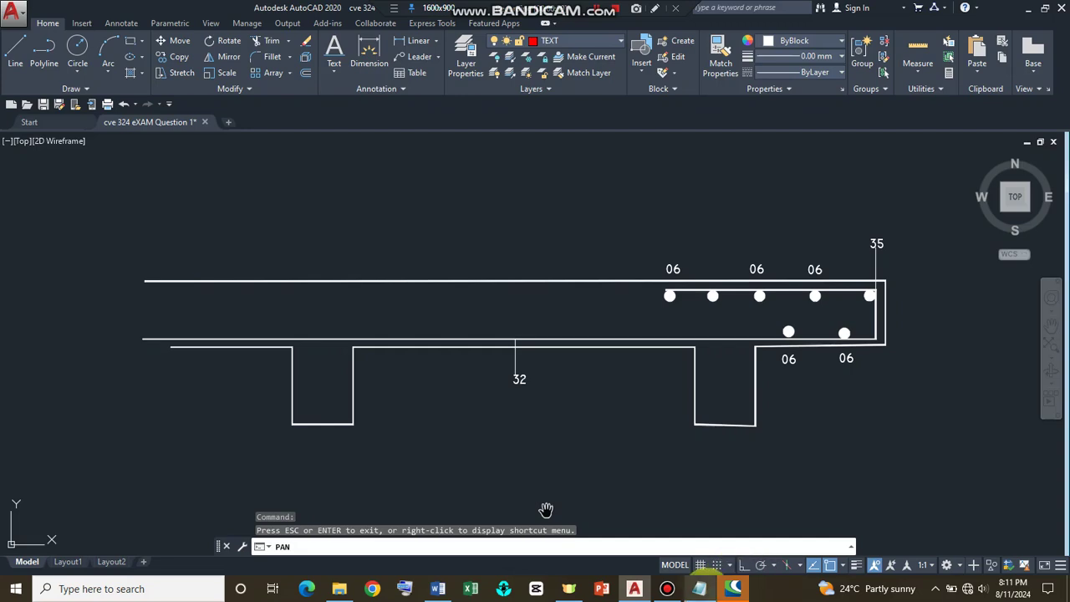
# Add a note: second beam is a support, with perpendicular bottom reinforcements for the two way spanning slab.
pyautogui.moveTo(699, 588)
pyautogui.click(699, 527)
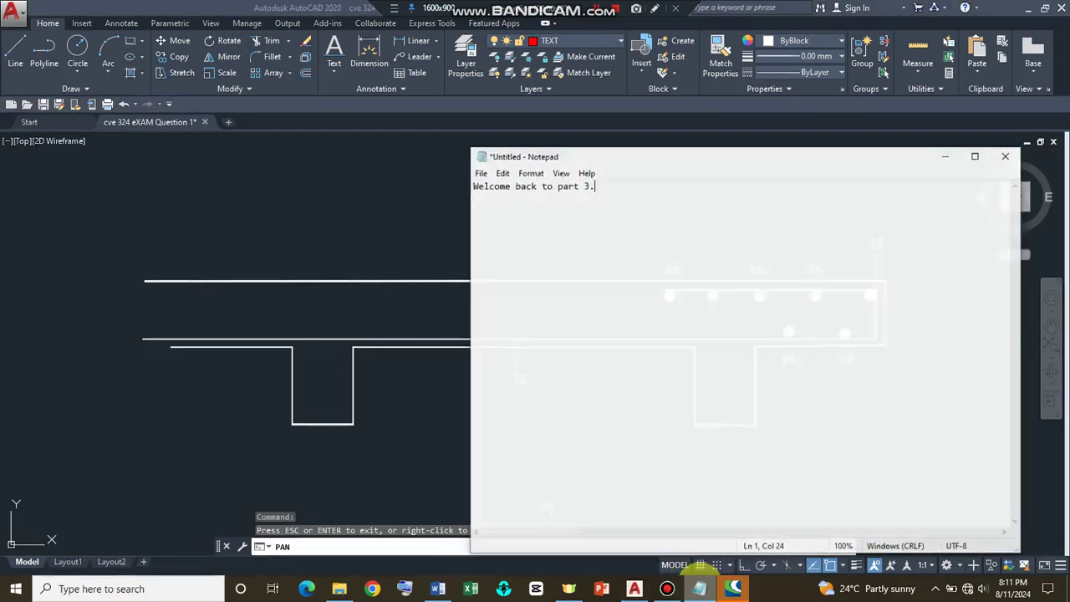
pyautogui.click(484, 214)
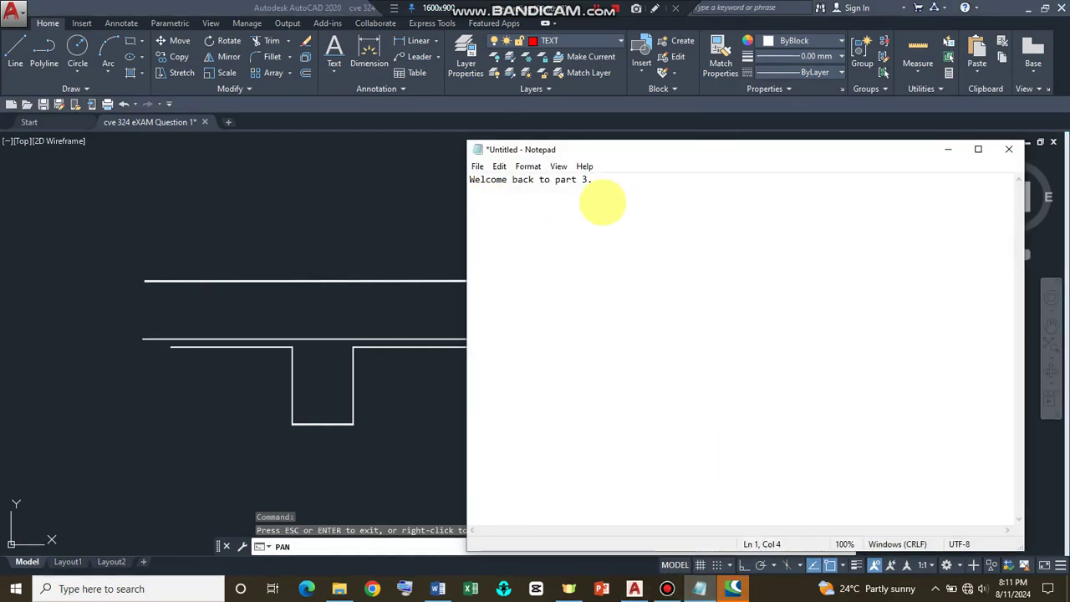
pyautogui.click(597, 182)
pyautogui.write('We n')
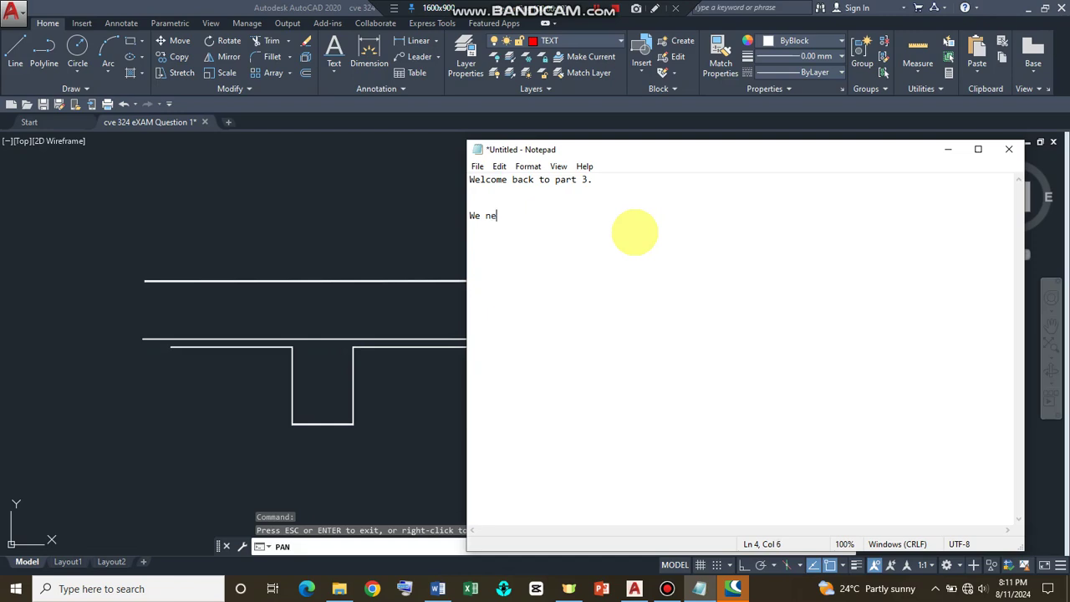
pyautogui.write('ed t')
pyautogui.write('o intr')
pyautogui.write('oduce top reinforcements at the second')
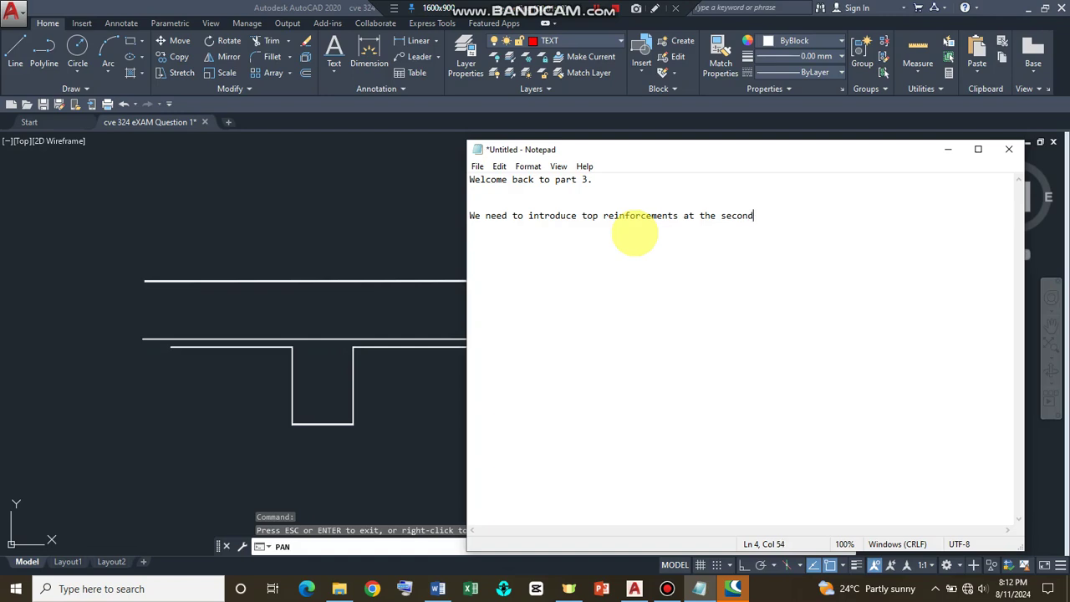
pyautogui.write(' beam which acts as a support and')
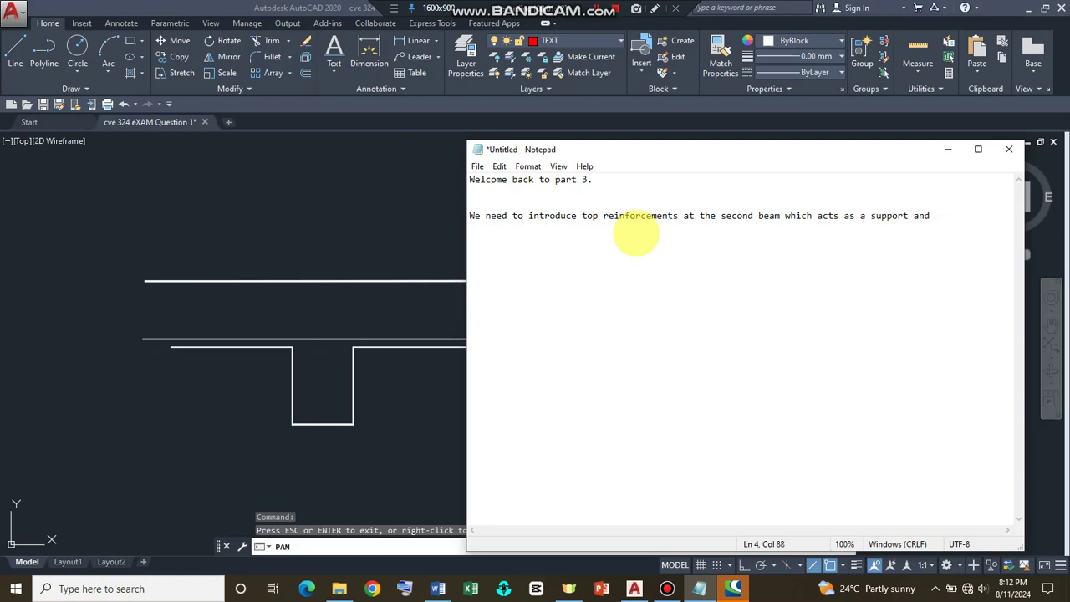
pyautogui.write('erpebdicular')
pyautogui.write('reinf')
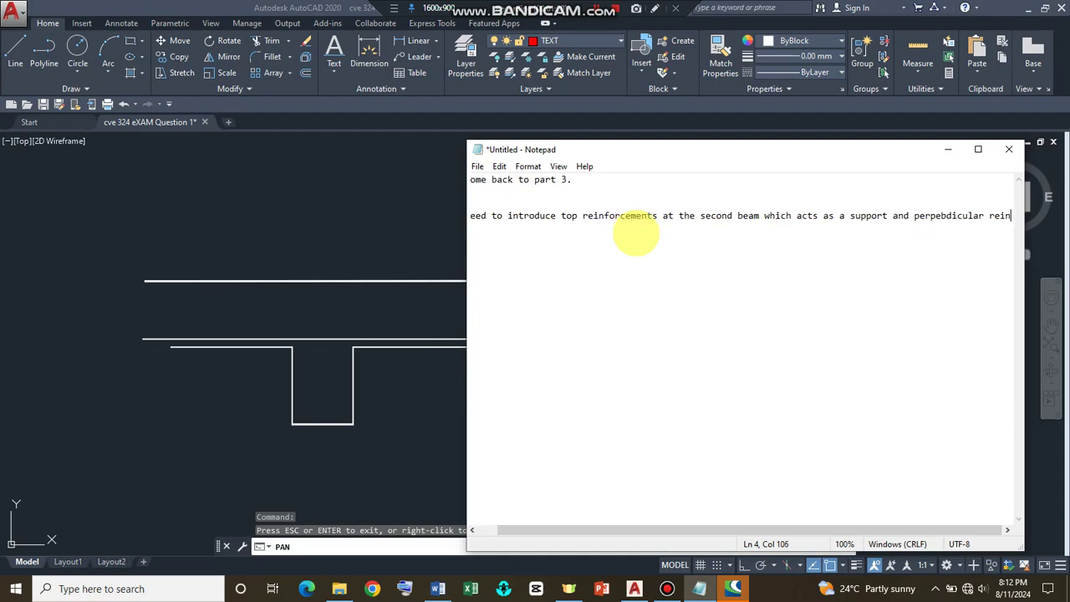
pyautogui.write('orcem')
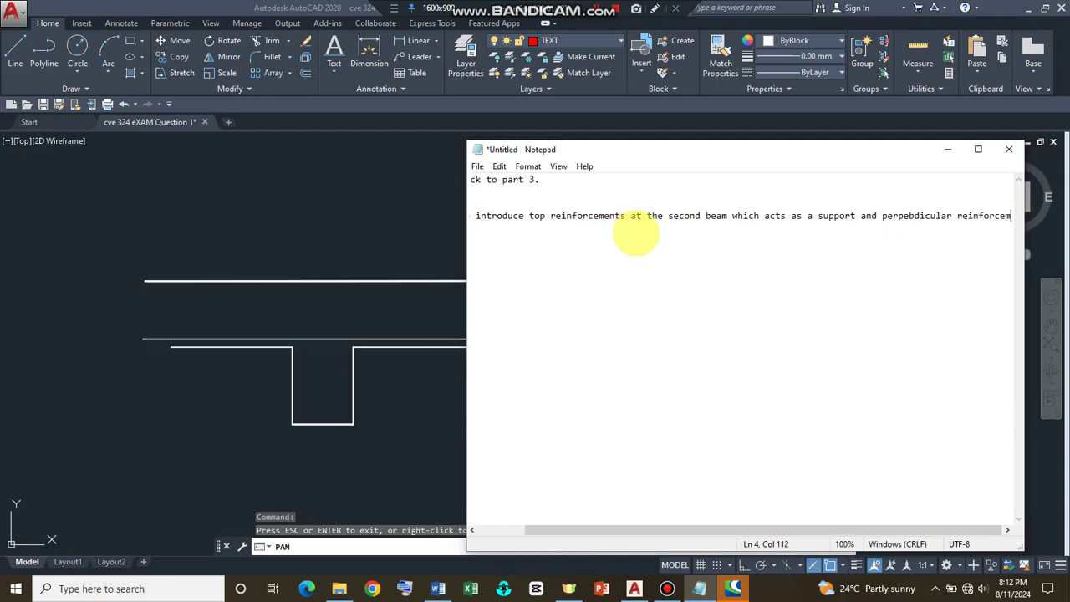
pyautogui.write('nts at ')
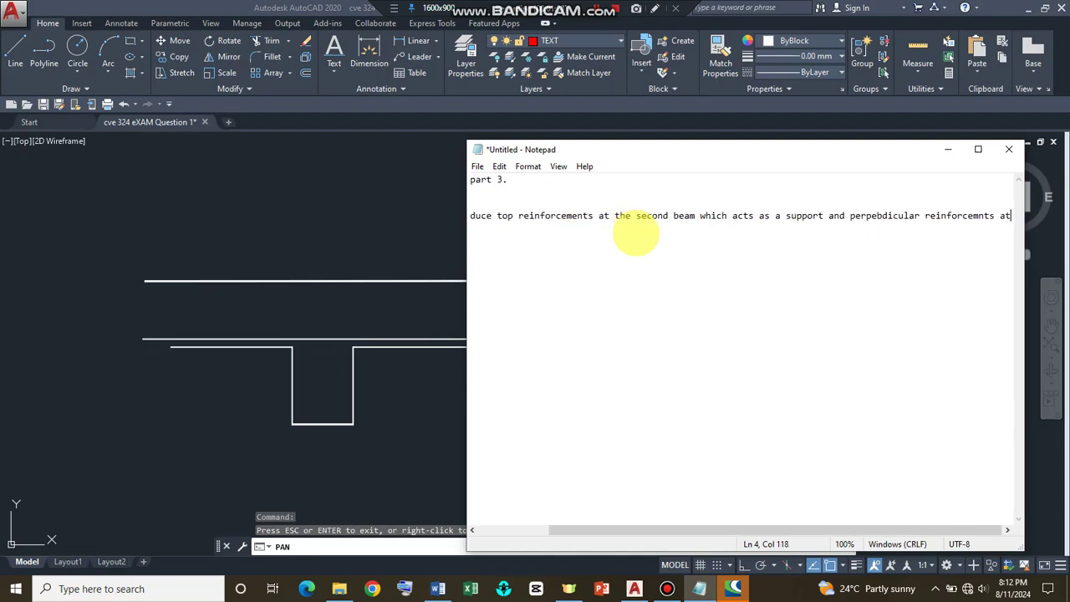
pyautogui.write('the ')
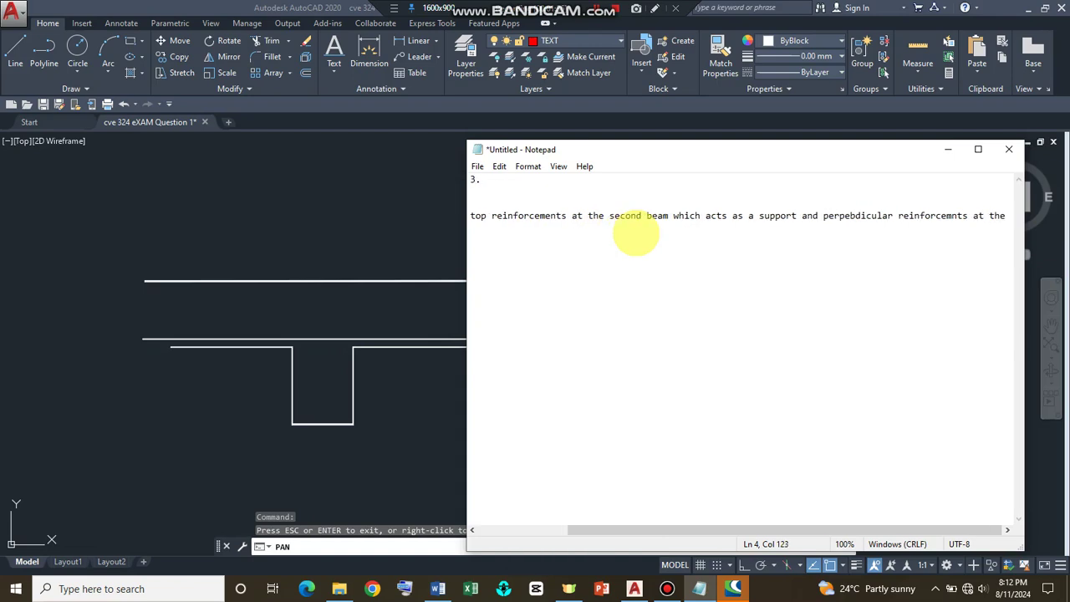
pyautogui.write('botto')
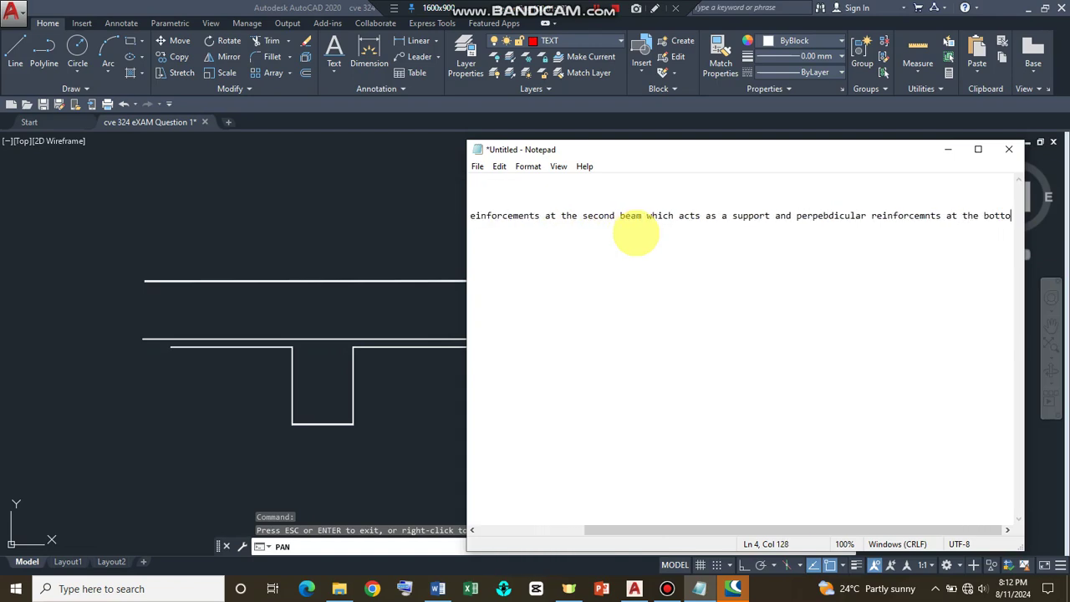
pyautogui.write('m to m')
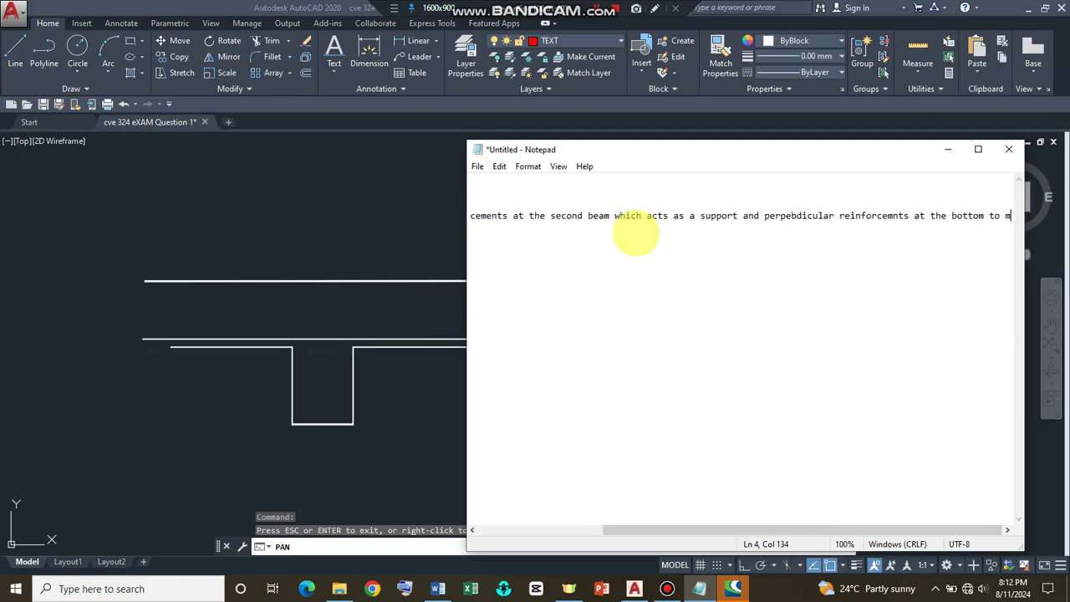
pyautogui.write('ake up ')
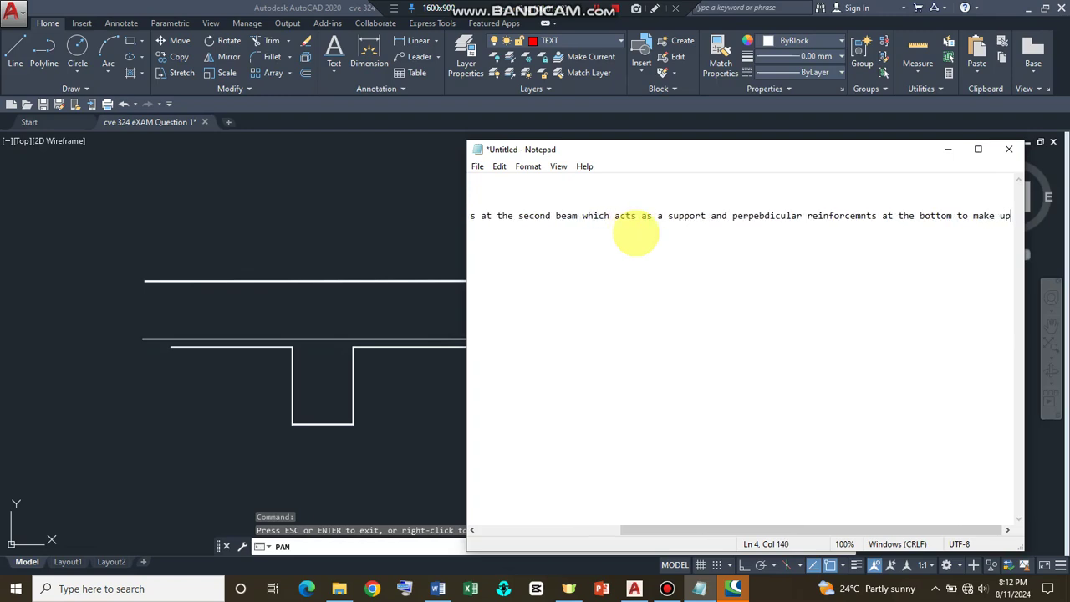
pyautogui.write('for ')
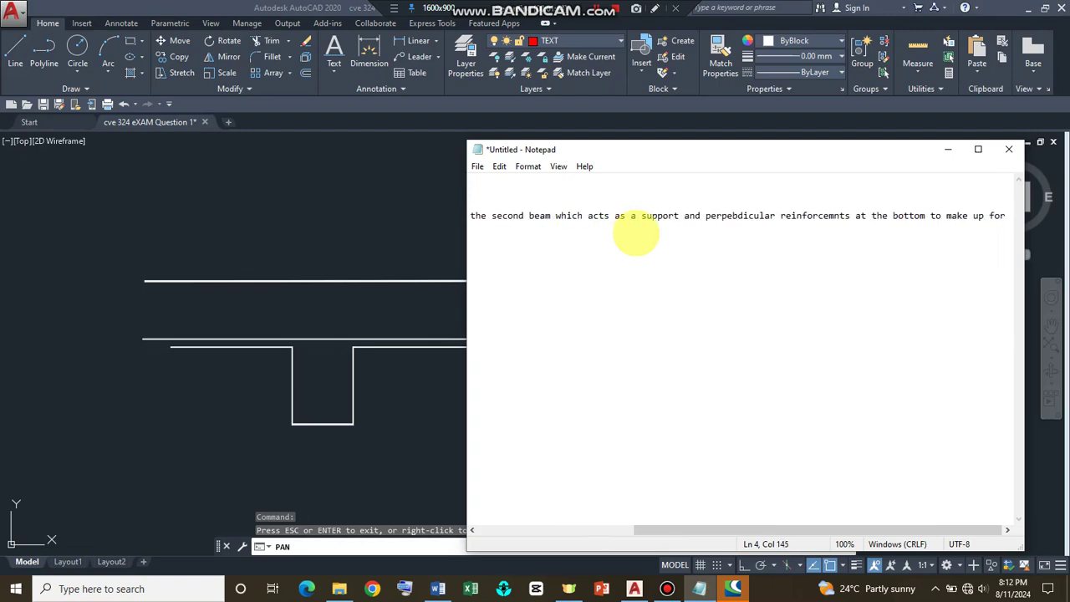
pyautogui.write('the')
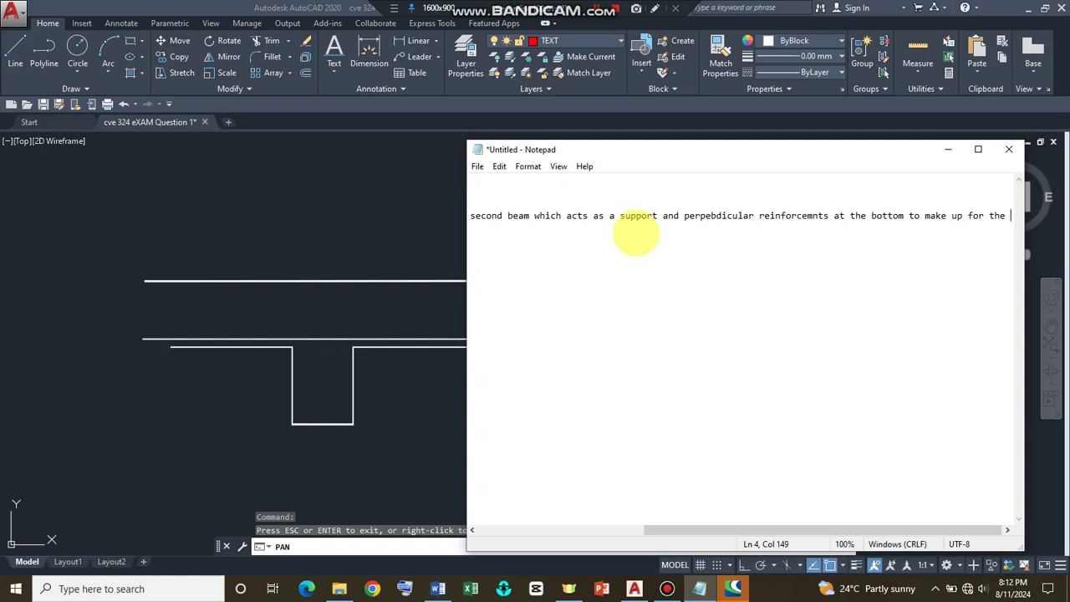
pyautogui.write('two w')
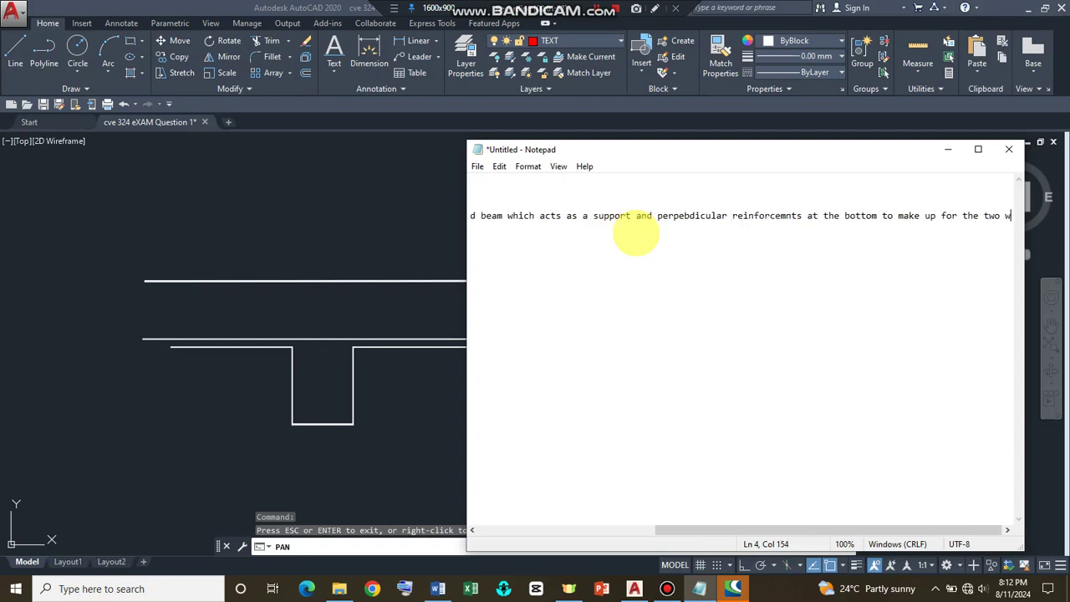
pyautogui.write('ay spann')
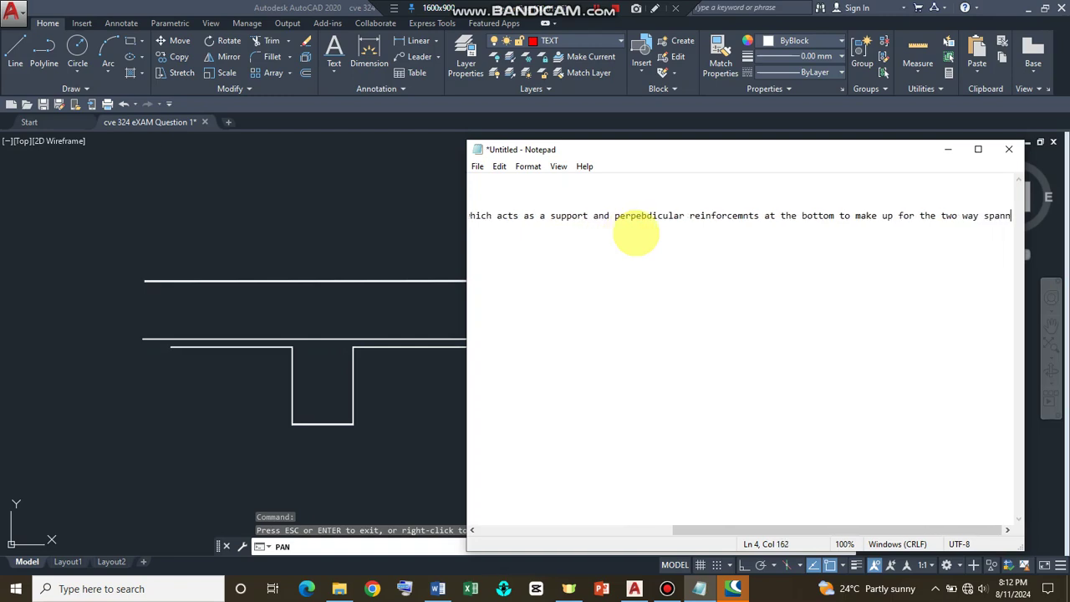
pyautogui.write('ing ')
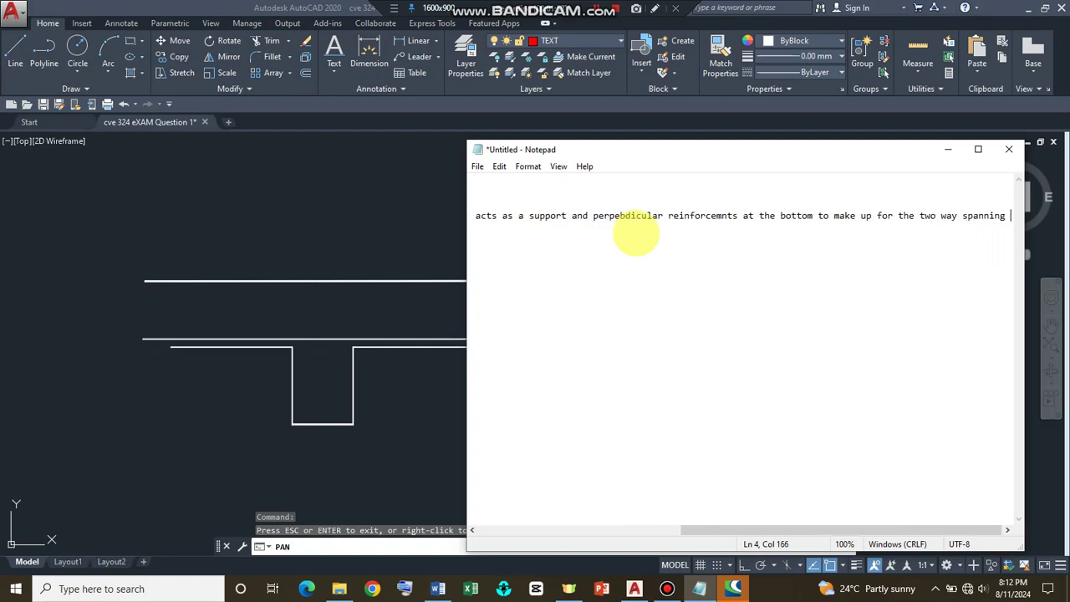
pyautogui.write('sla')
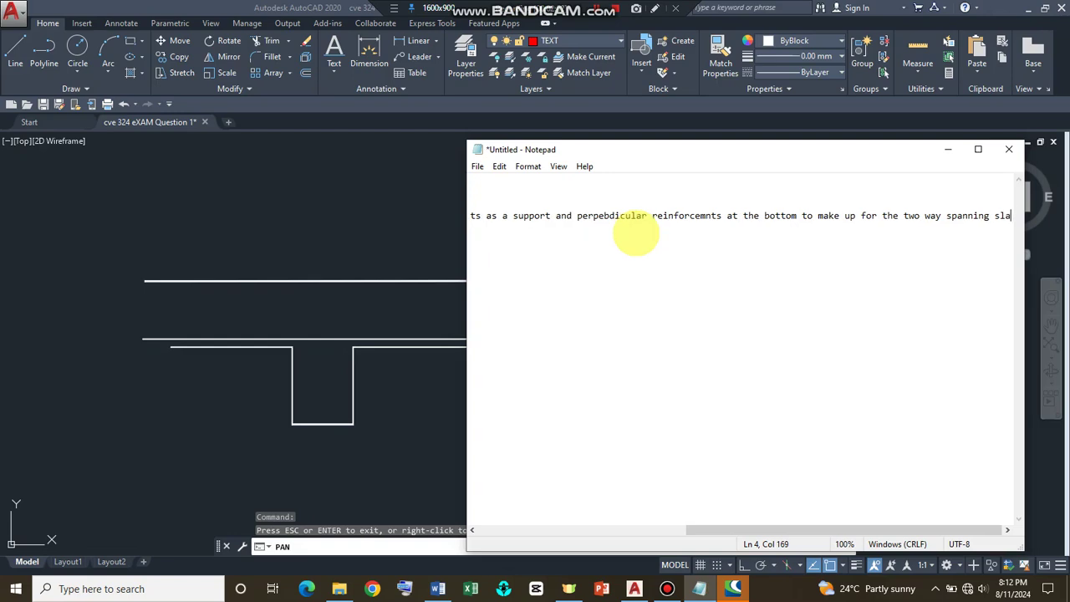
pyautogui.write('b')
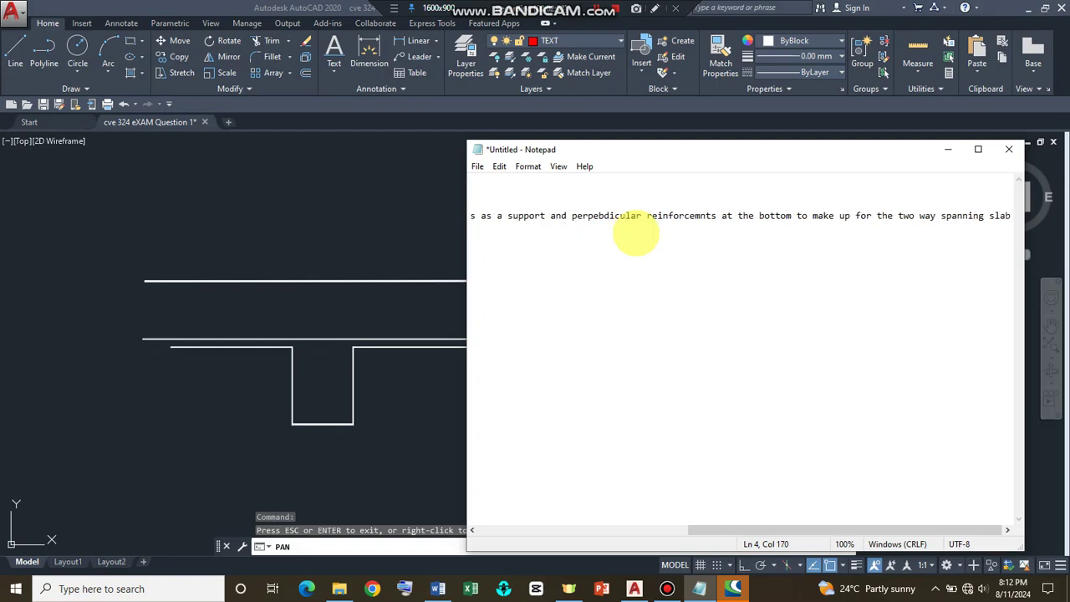
# Add the line 'Starting with the top bar for the second support', fixing the misspelled 'support'.
pyautogui.click(948, 149)
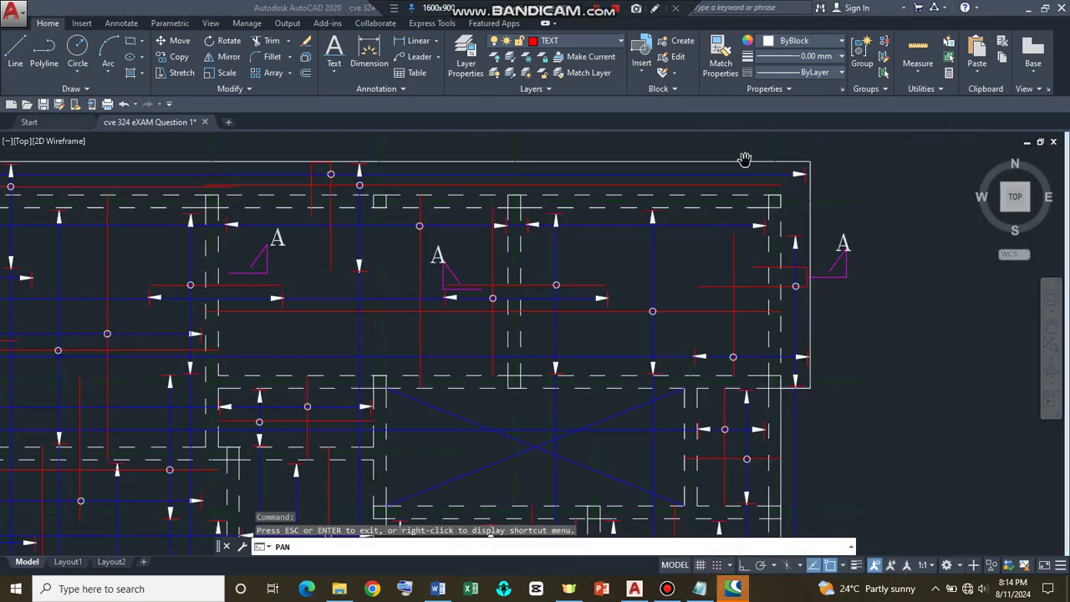
pyautogui.click(702, 586)
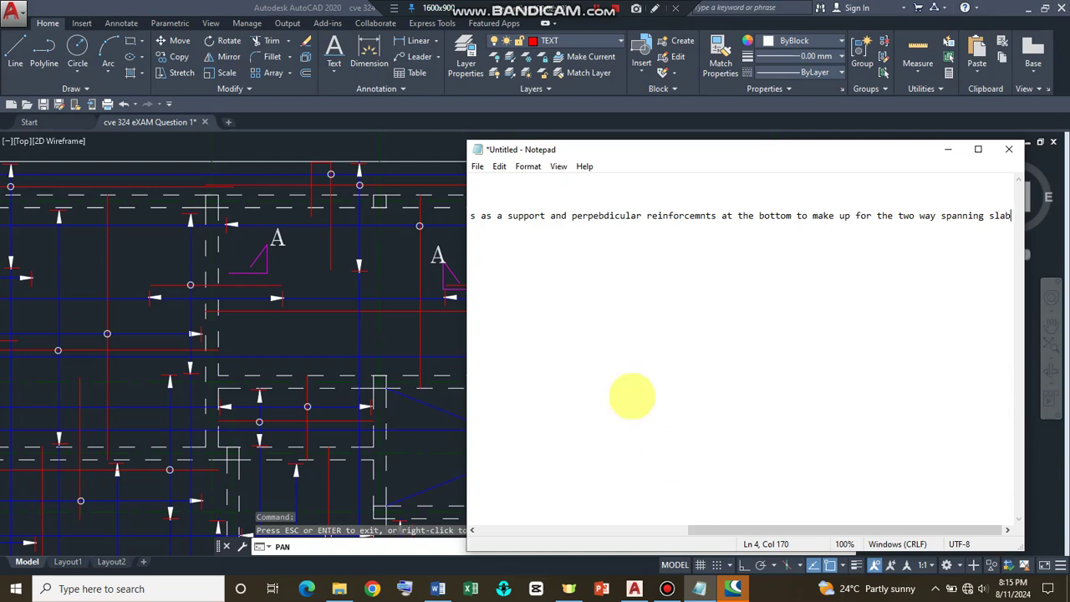
pyautogui.click(515, 340)
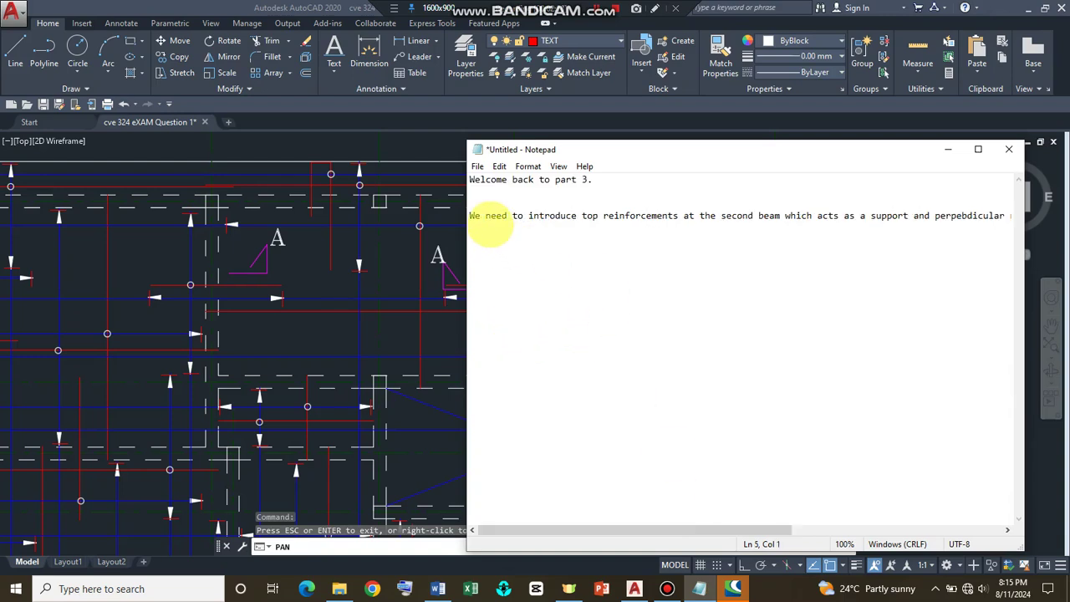
pyautogui.write('Strt')
pyautogui.write('ing')
pyautogui.write(' with the ')
pyautogui.write('top bar for th')
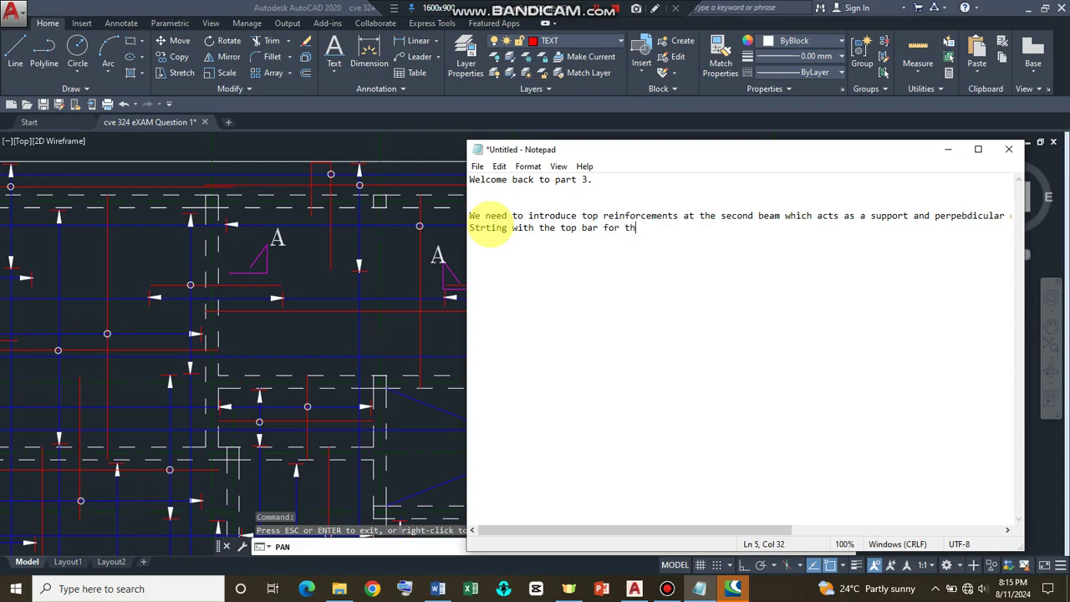
pyautogui.write('second upp')
pyautogui.write('or')
pyautogui.write('t')
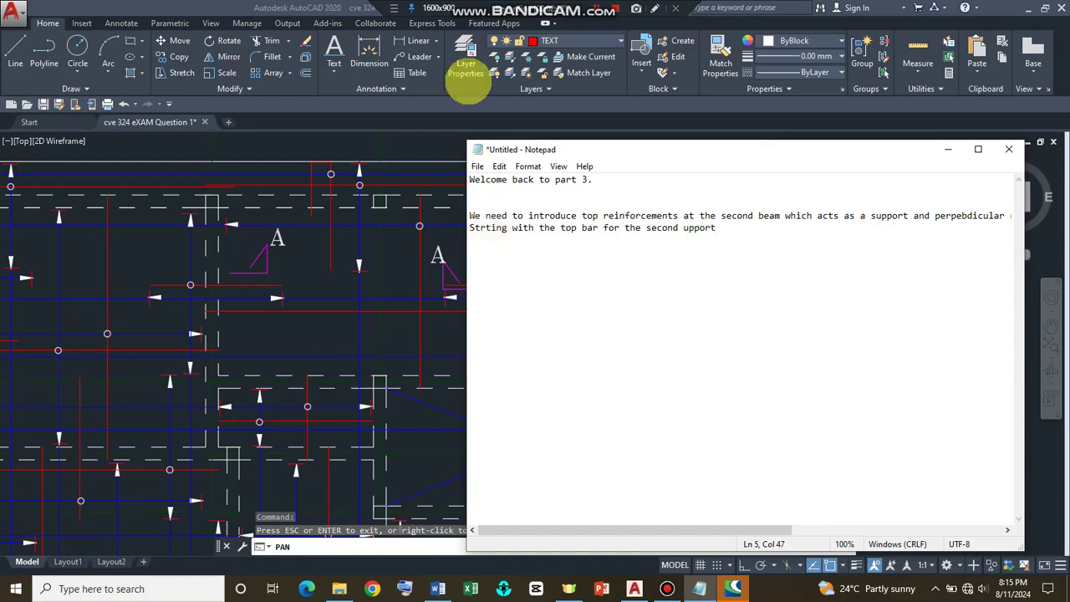
pyautogui.click(683, 227)
pyautogui.write('s')
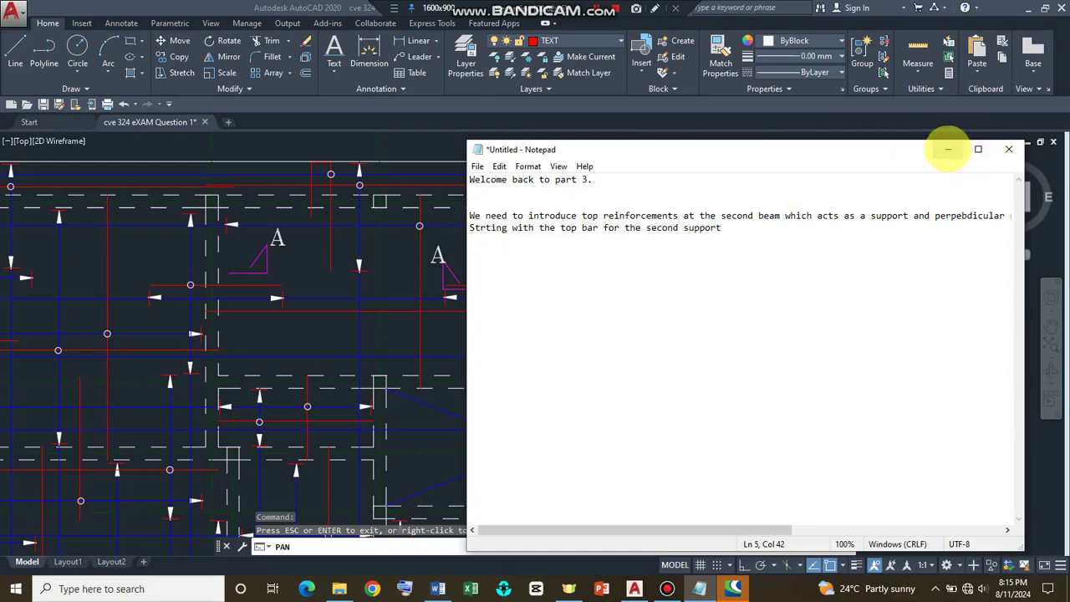
# Minimize Notepad and pan to the slab section's downstand beam with labels 06 and 32.
pyautogui.click(947, 150)
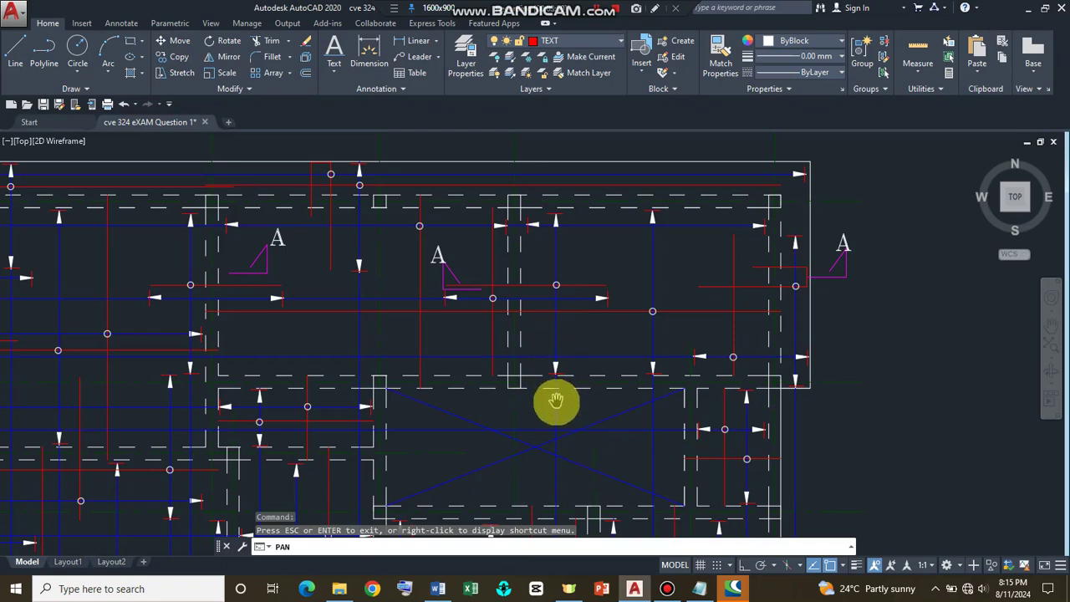
pyautogui.moveTo(556, 402); pyautogui.dragTo(571, 202)
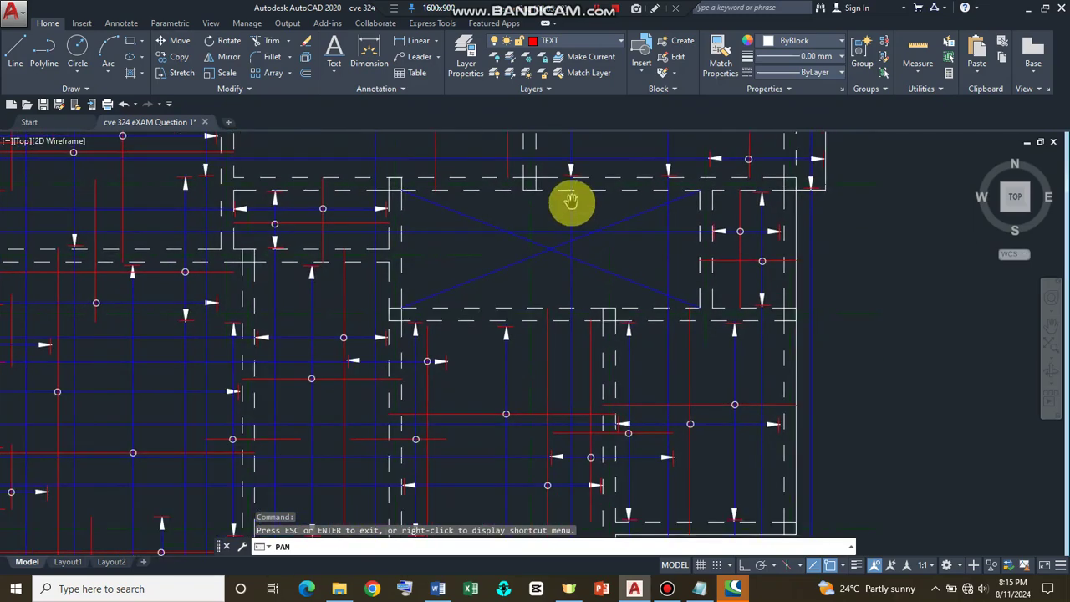
pyautogui.moveTo(568, 362); pyautogui.dragTo(569, 201)
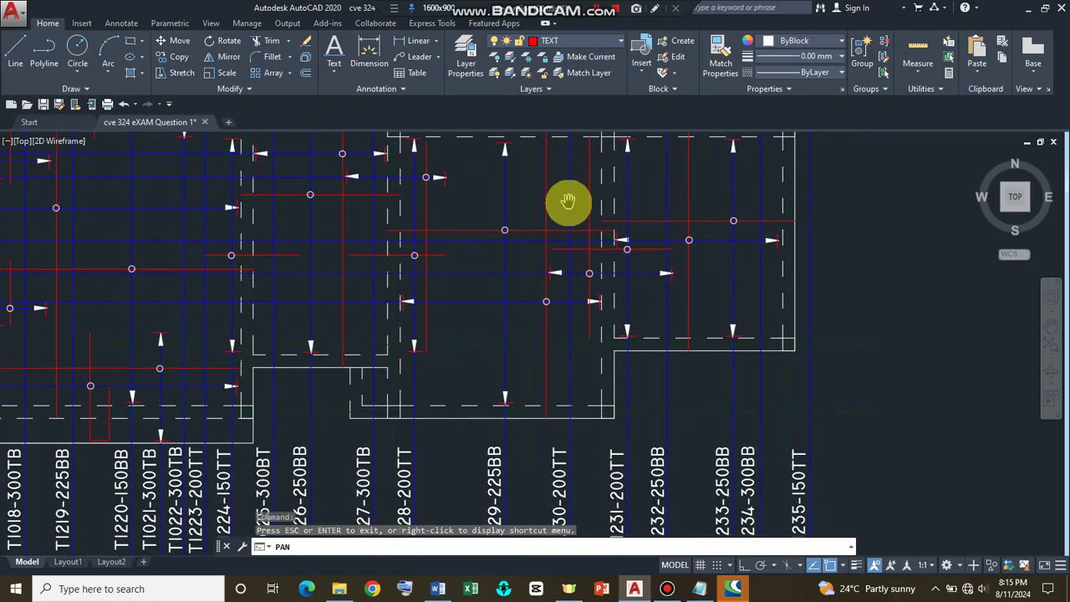
pyautogui.moveTo(580, 447); pyautogui.dragTo(592, 301)
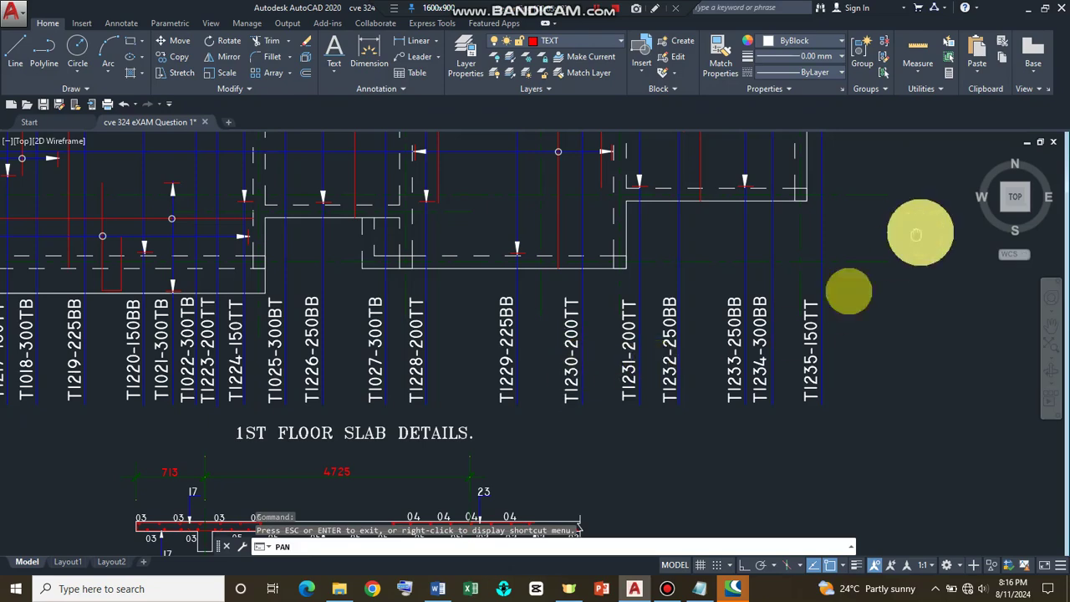
pyautogui.moveTo(869, 289); pyautogui.dragTo(429, 475)
pyautogui.moveTo(811, 261); pyautogui.dragTo(477, 490)
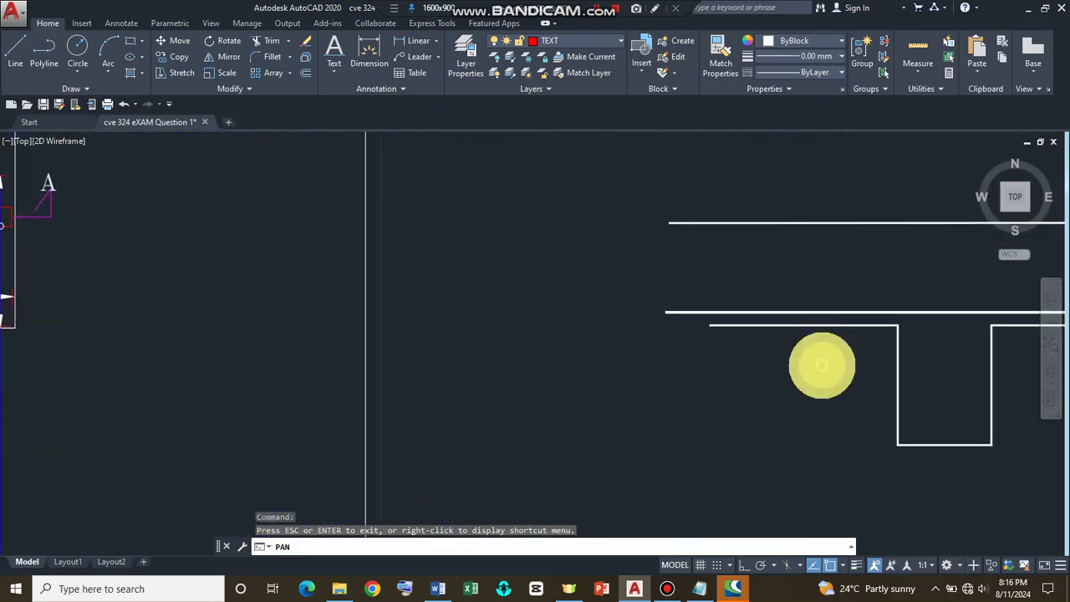
pyautogui.moveTo(819, 363)
pyautogui.mouseDown()
pyautogui.moveTo(514, 394)
pyautogui.moveTo(437, 390)
pyautogui.moveTo(375, 413)
pyautogui.mouseUp()
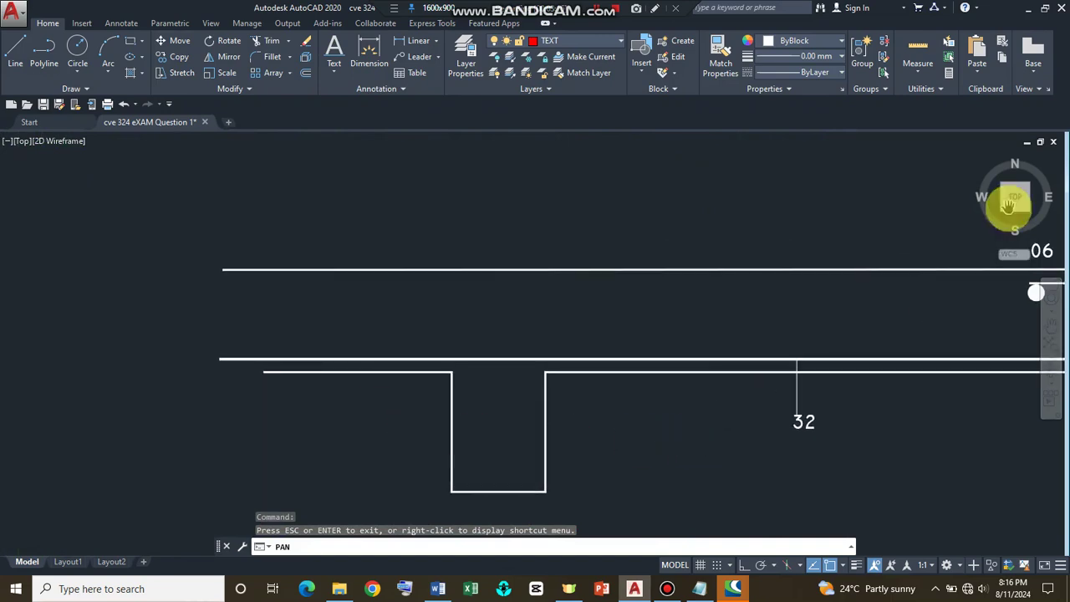
# Draw a horizontal top bar with Ortho, just below the slab's top edge, left of the 06 bar.
pyautogui.click(18, 56)
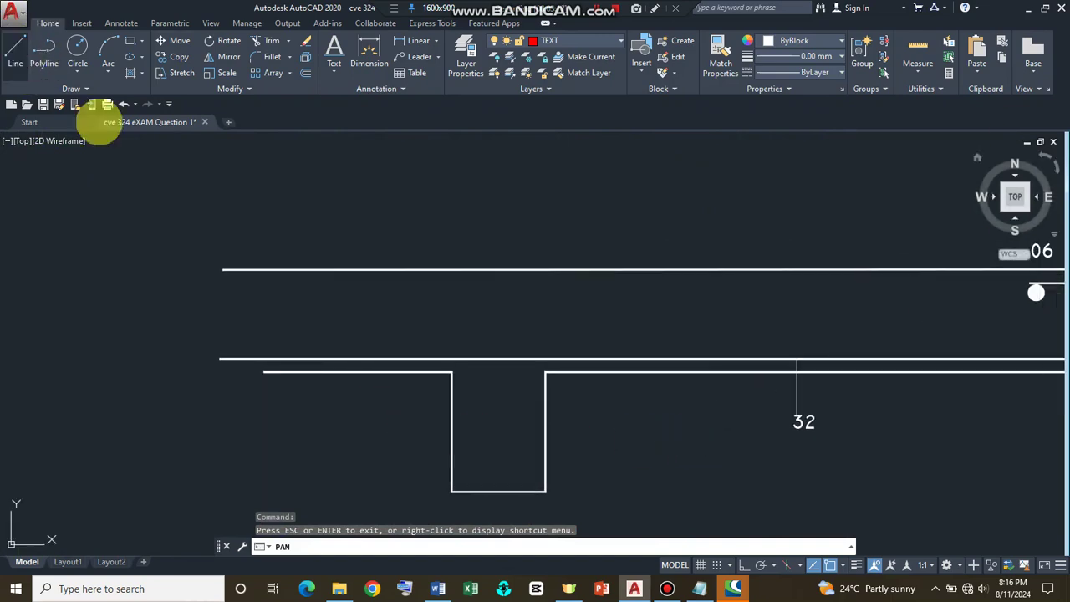
pyautogui.click(357, 279)
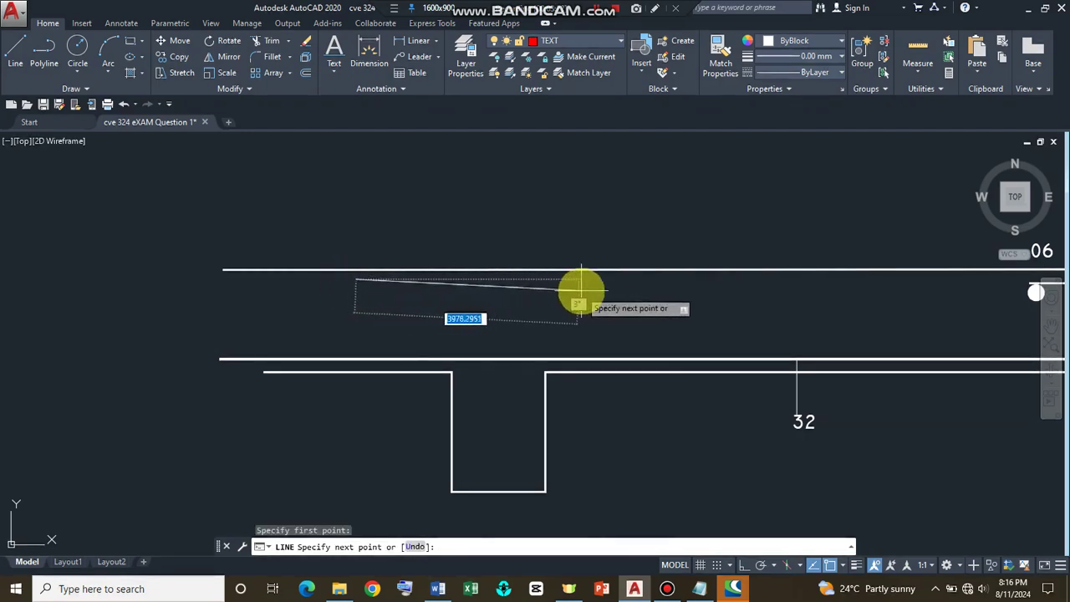
pyautogui.click(744, 565)
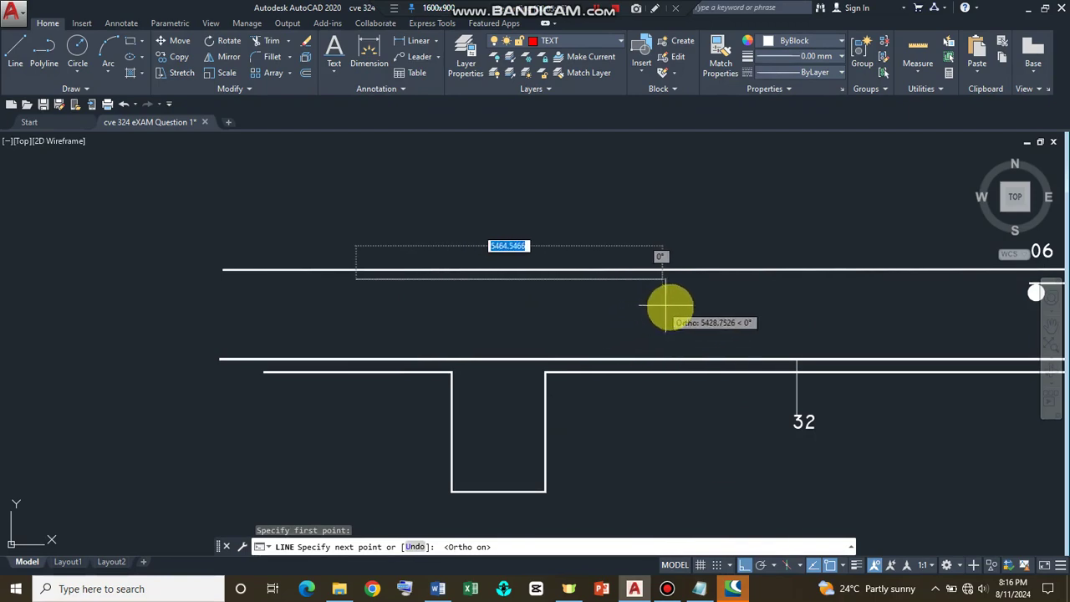
pyautogui.click(726, 309)
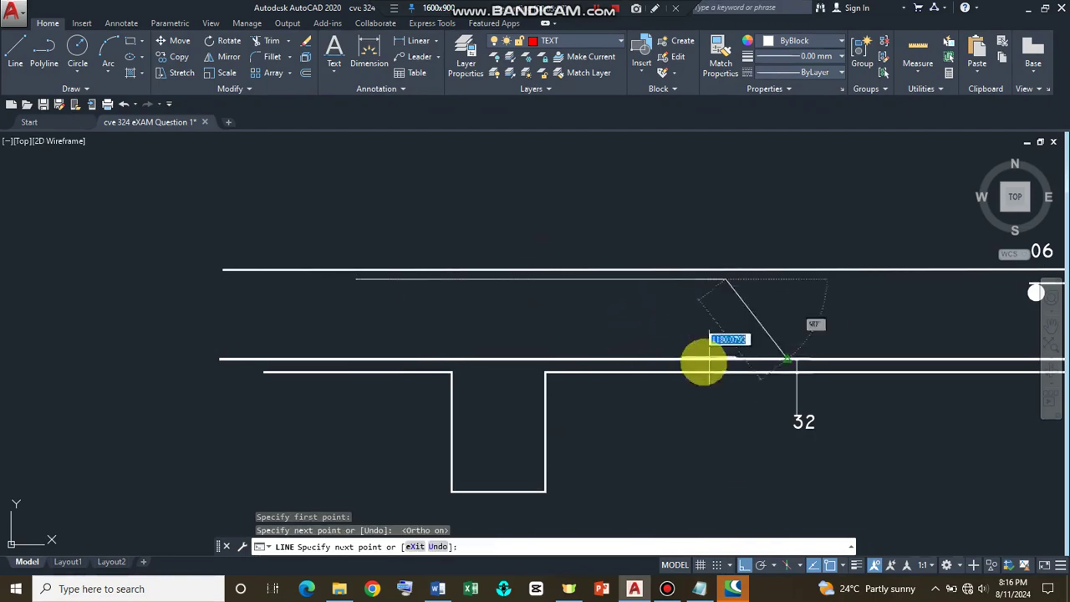
pyautogui.press('Return')
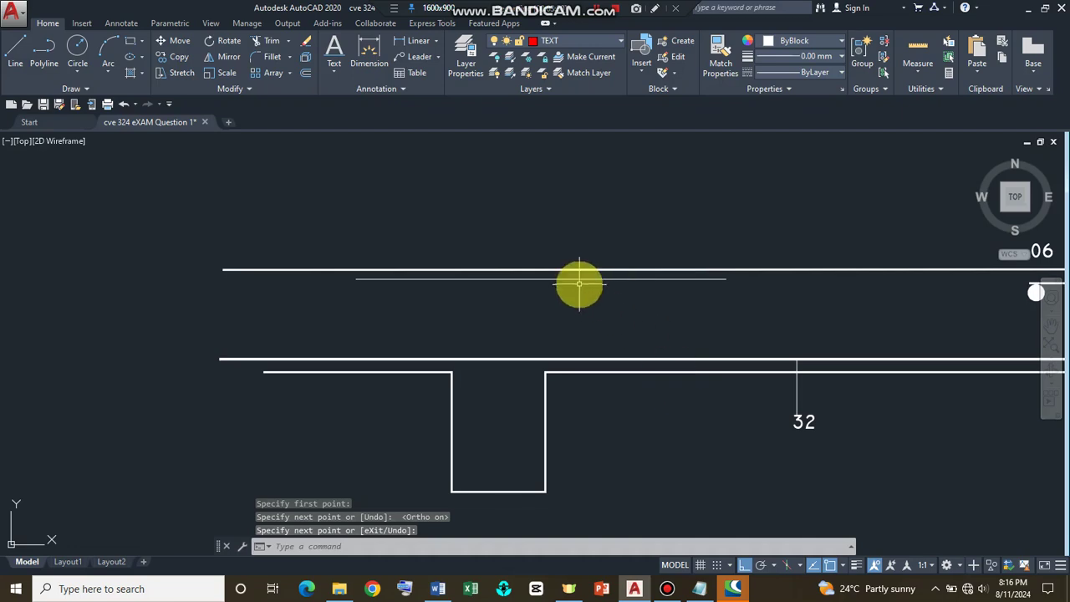
# Turn on lineweight display and deselect the new top bar.
pyautogui.click(577, 279)
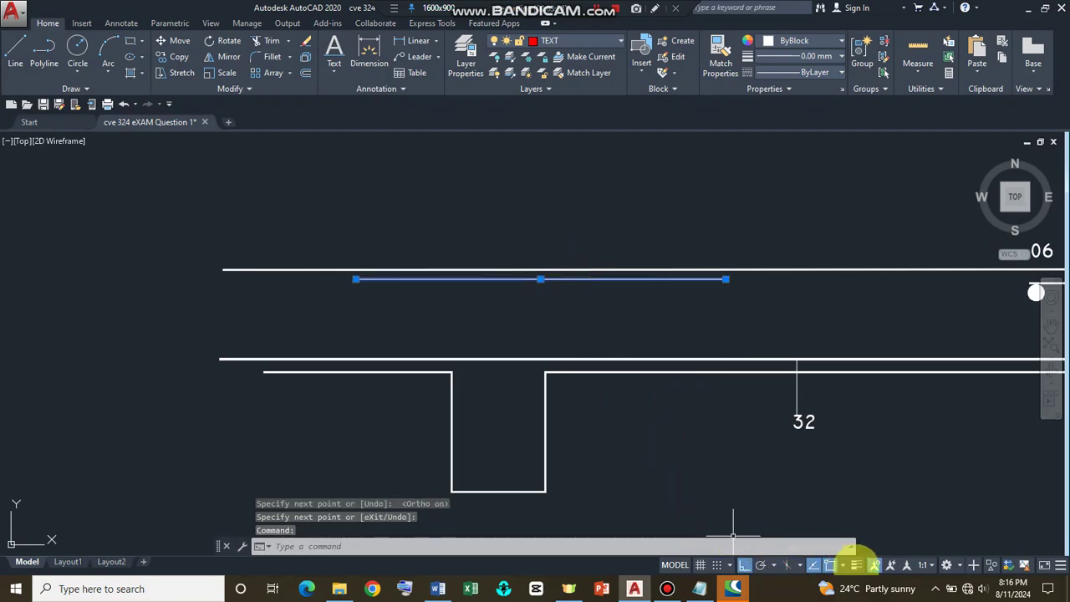
pyautogui.click(857, 565)
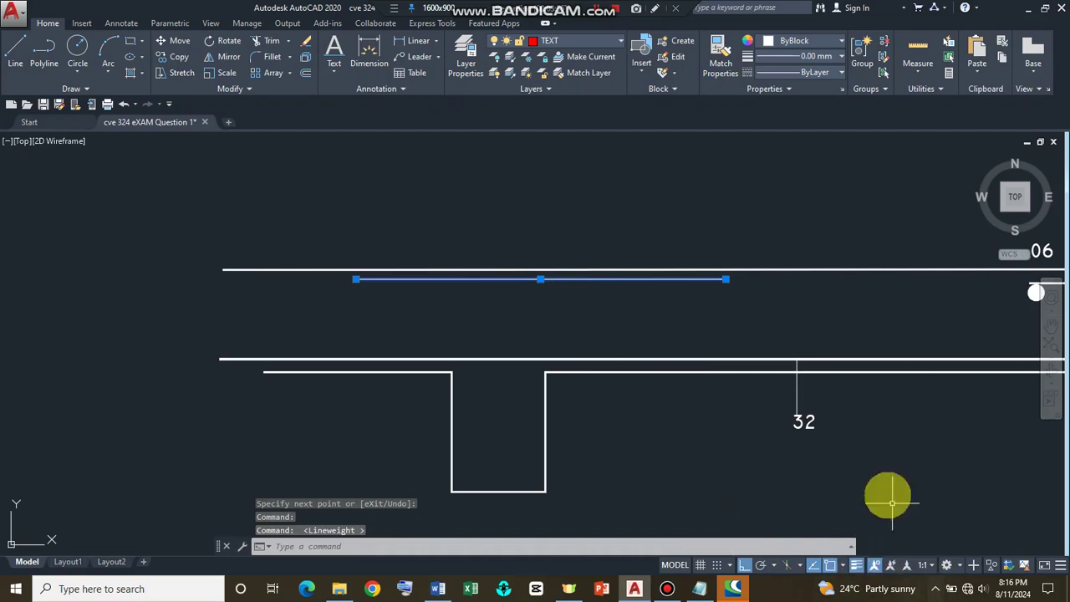
pyautogui.press('Escape')
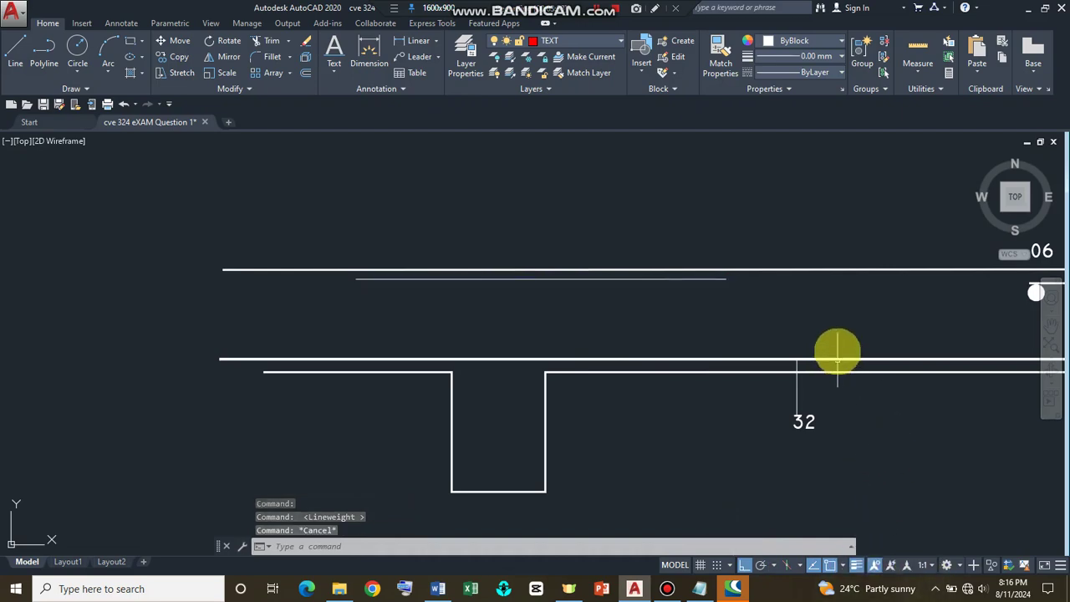
pyautogui.scroll(-2, 775, 330)
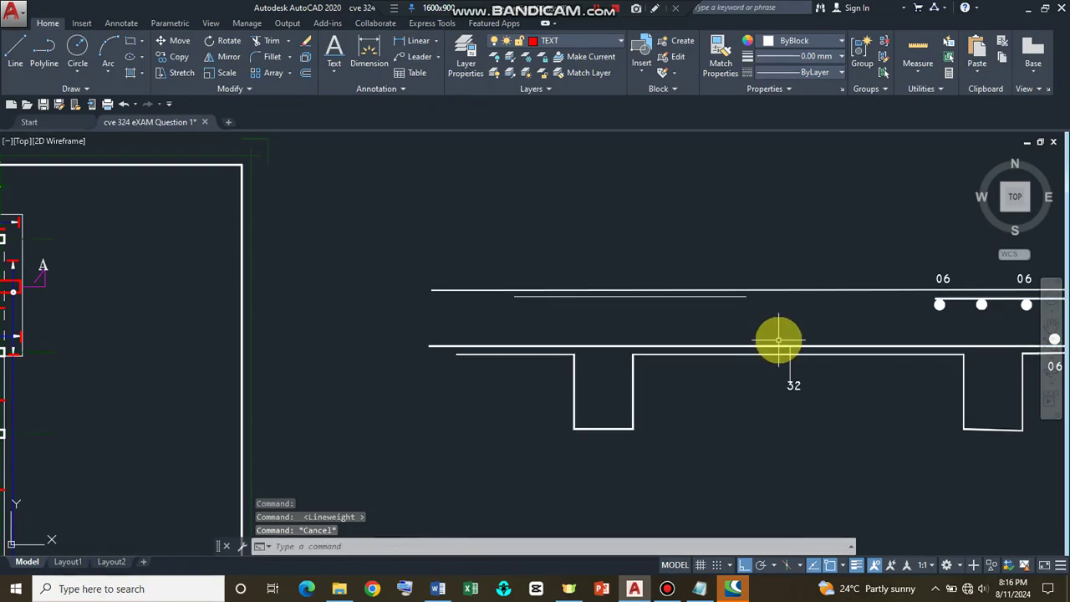
pyautogui.scroll(-1, 777, 338)
pyautogui.scroll(3, 804, 311)
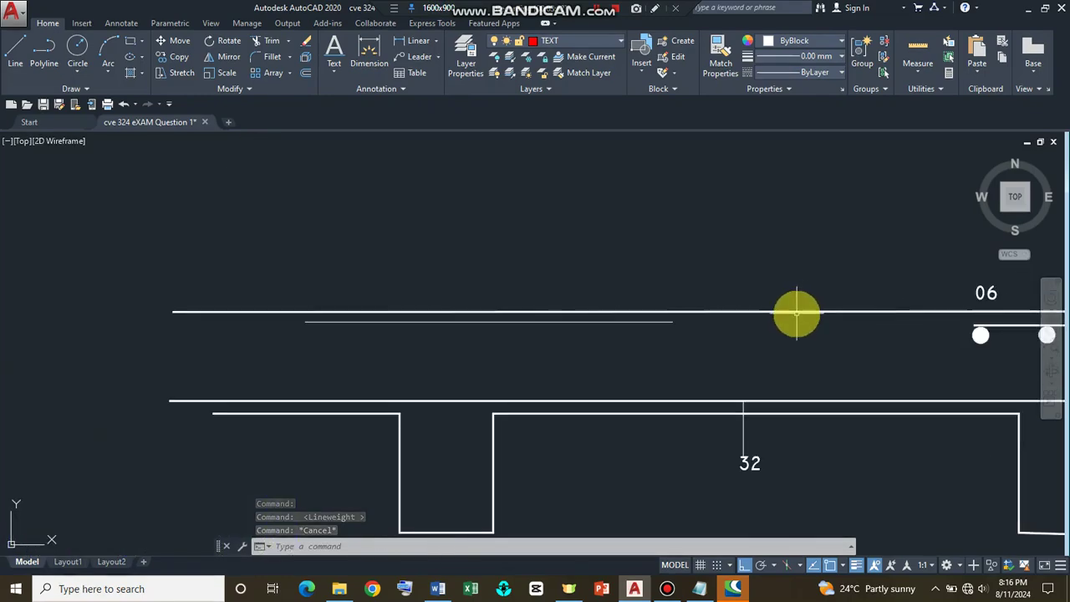
pyautogui.scroll(-2, 796, 314)
pyautogui.scroll(-1, 786, 313)
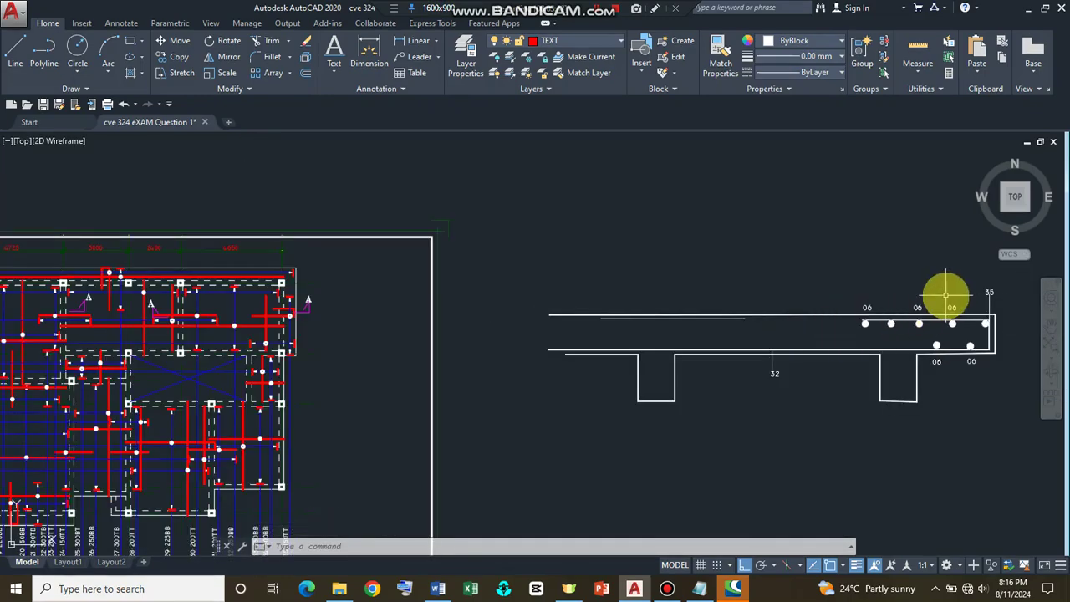
pyautogui.click(1052, 370)
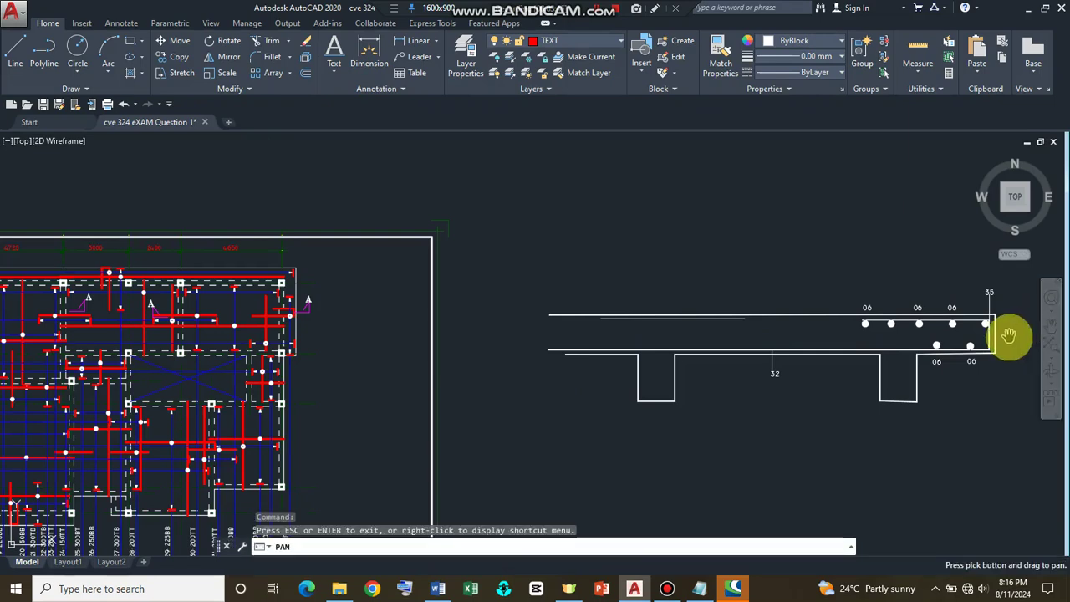
pyautogui.moveTo(1012, 335); pyautogui.dragTo(755, 361)
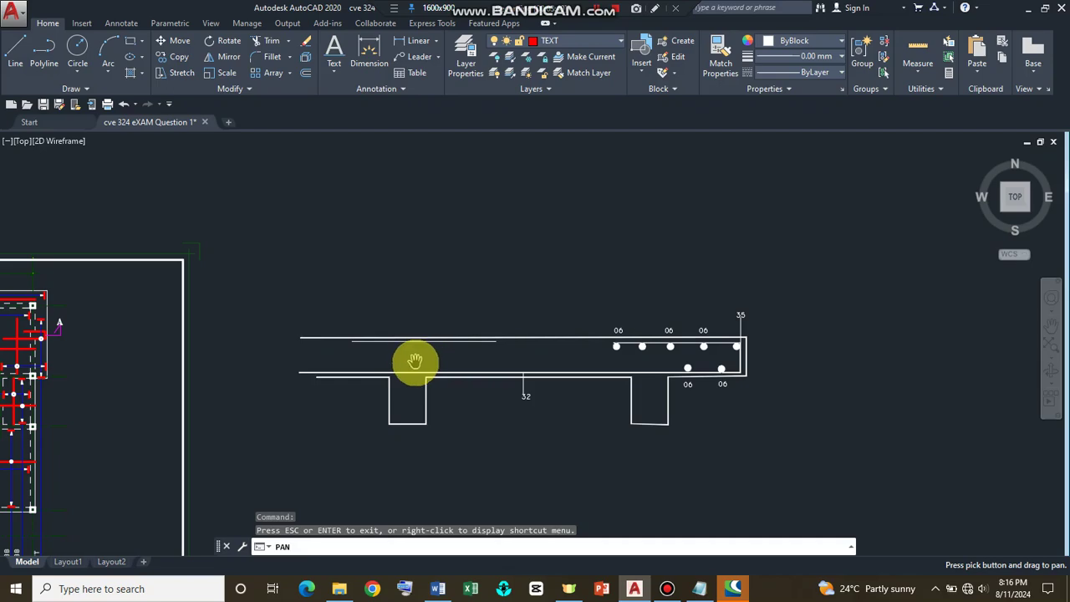
pyautogui.moveTo(287, 358)
pyautogui.mouseDown()
pyautogui.moveTo(385, 383)
pyautogui.moveTo(661, 370)
pyautogui.mouseUp()
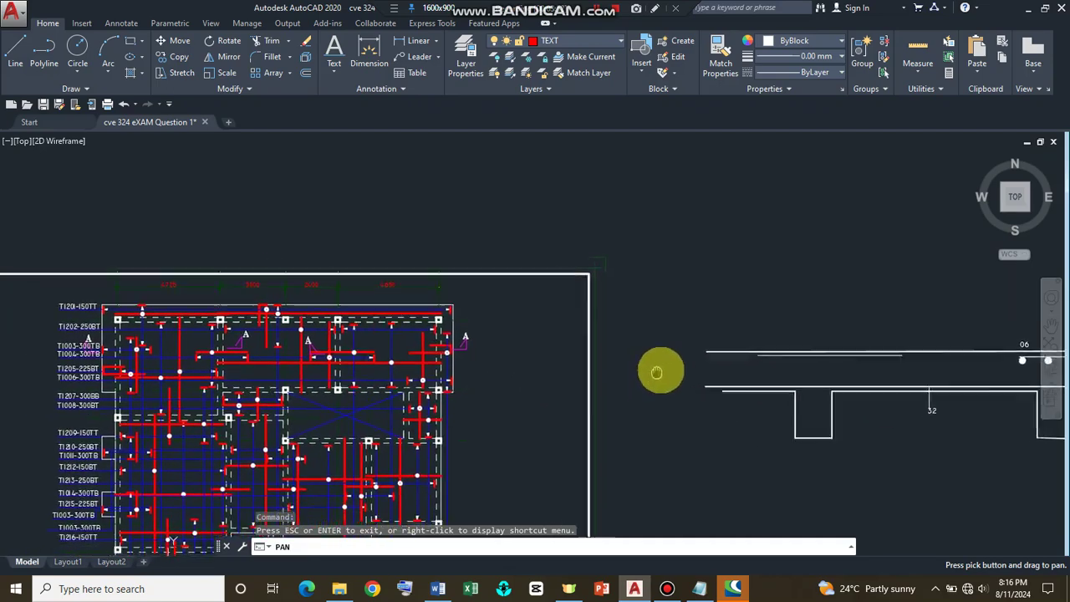
pyautogui.scroll(4, 352, 389)
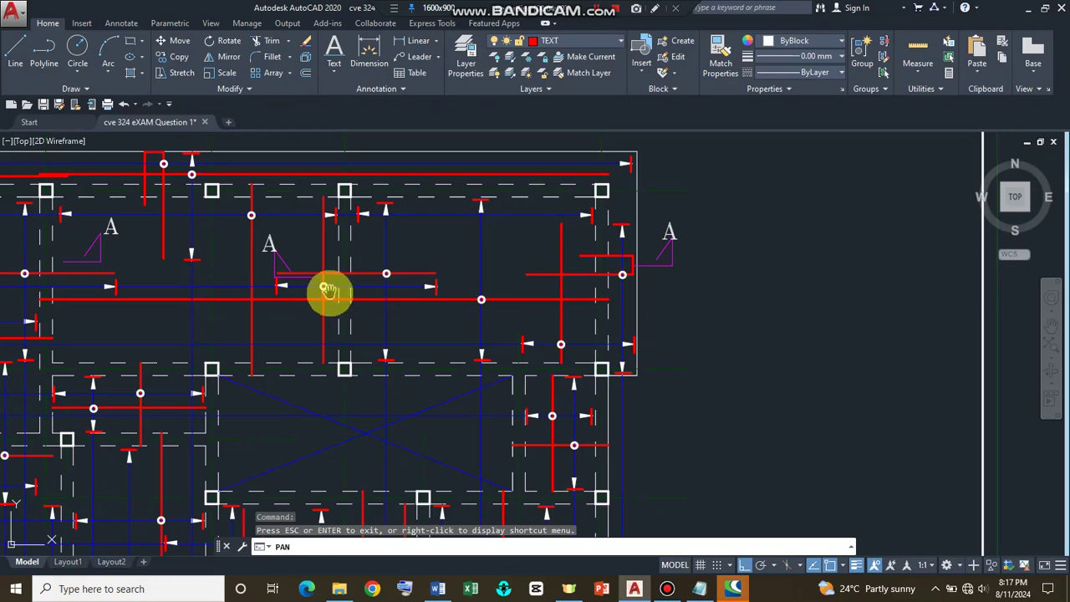
pyautogui.moveTo(327, 288); pyautogui.dragTo(795, 309)
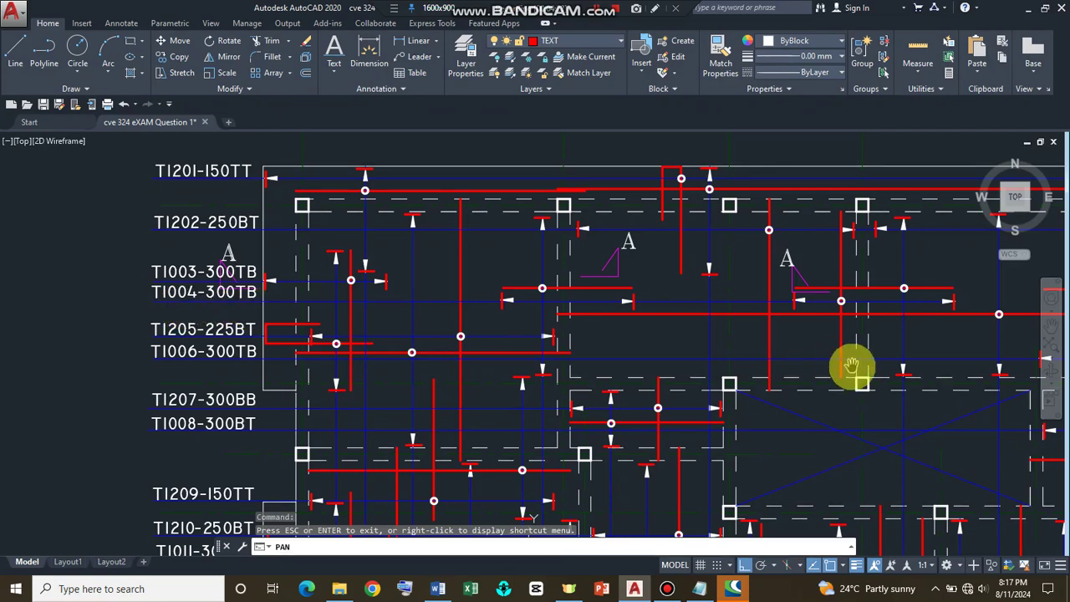
pyautogui.moveTo(853, 365); pyautogui.dragTo(510, 368)
pyautogui.moveTo(961, 306); pyautogui.dragTo(268, 329)
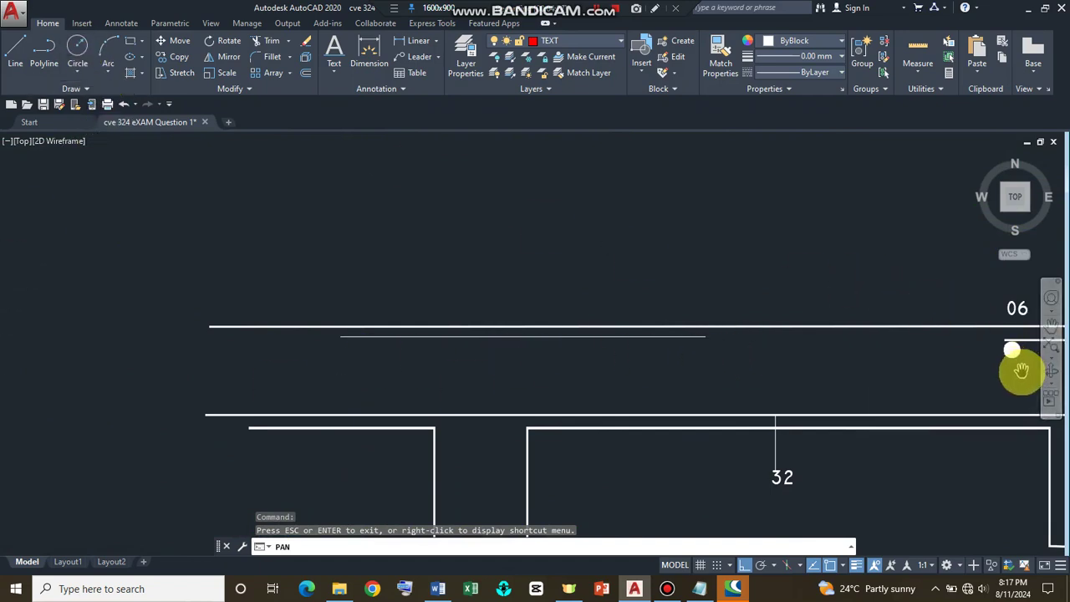
# Select the top bar dot by the 06 label for copying, using its centre as base point.
pyautogui.press('Escape')
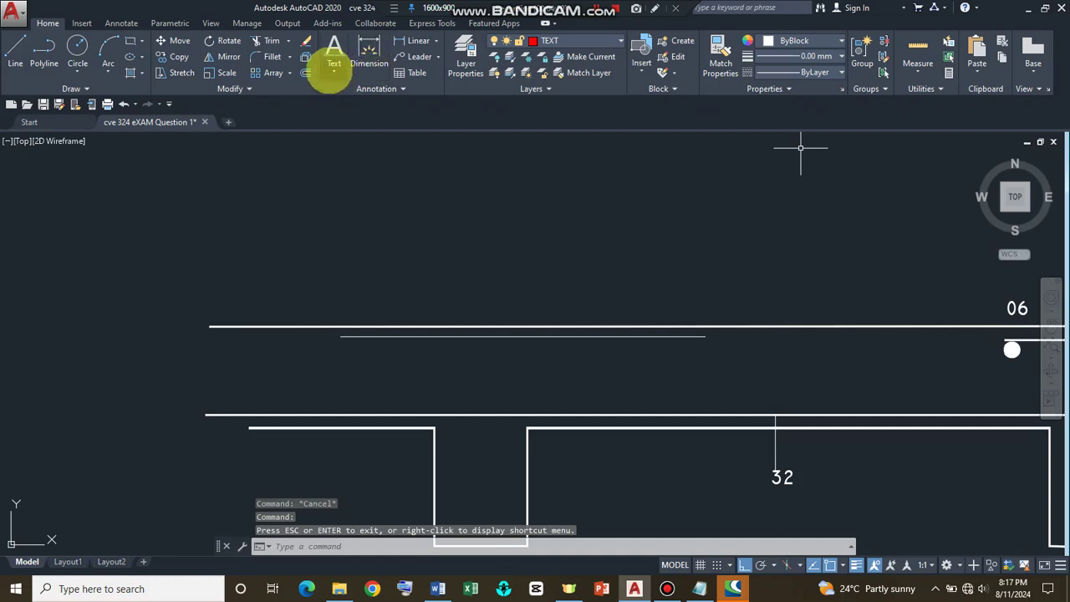
pyautogui.click(167, 57)
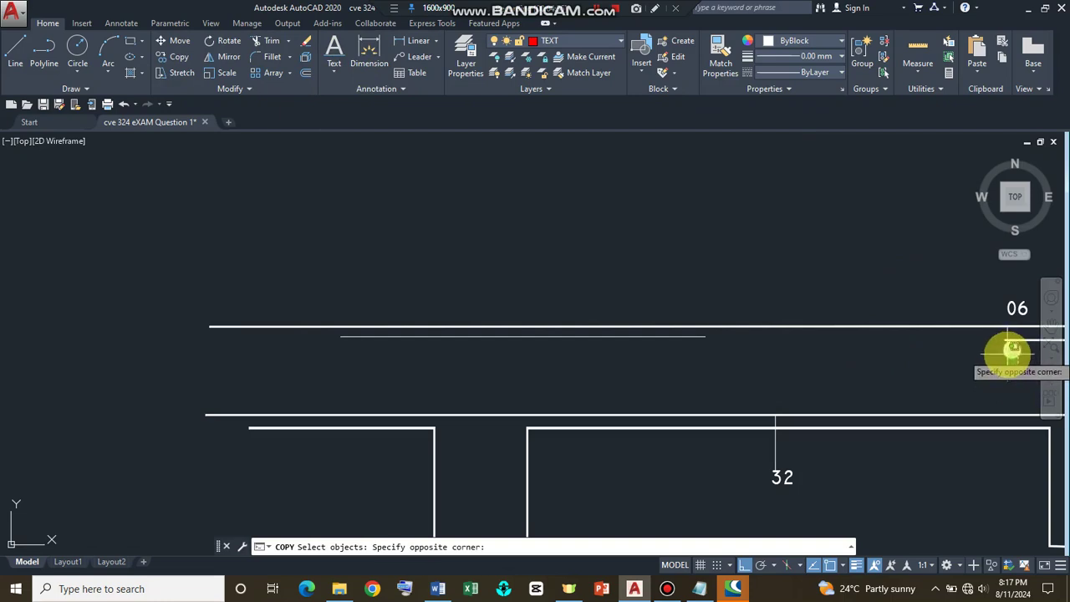
pyautogui.click(1012, 351)
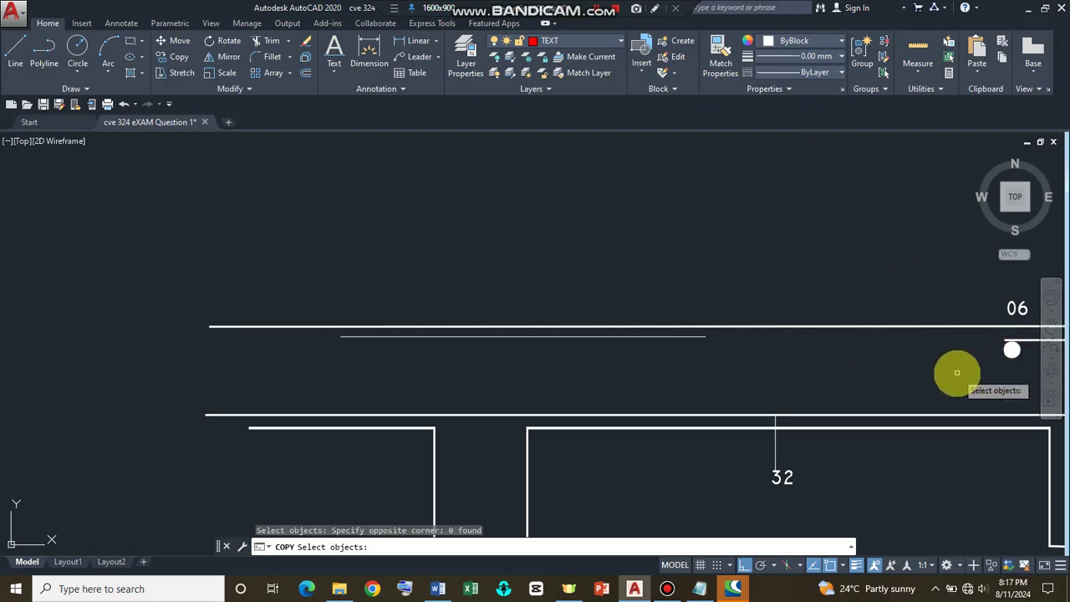
pyautogui.click(1013, 349)
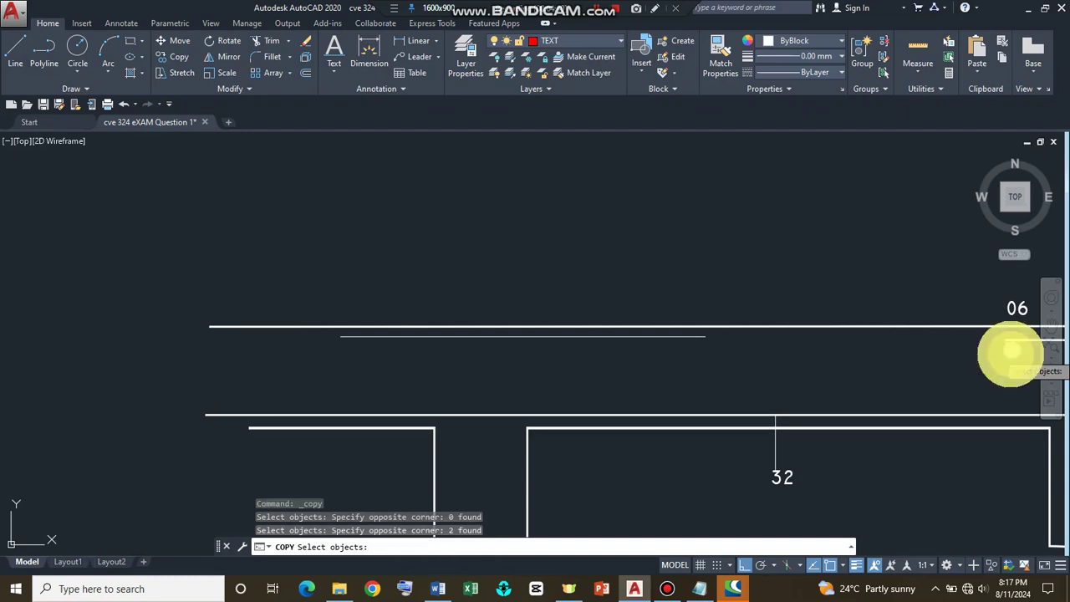
pyautogui.press('Return')
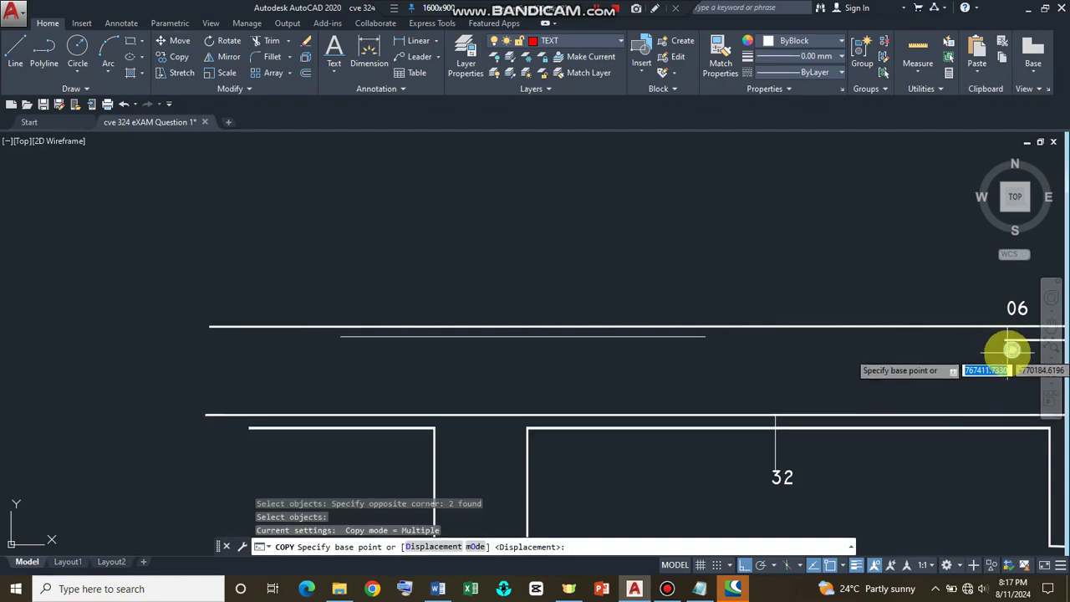
pyautogui.press('Return')
pyautogui.press('Return')
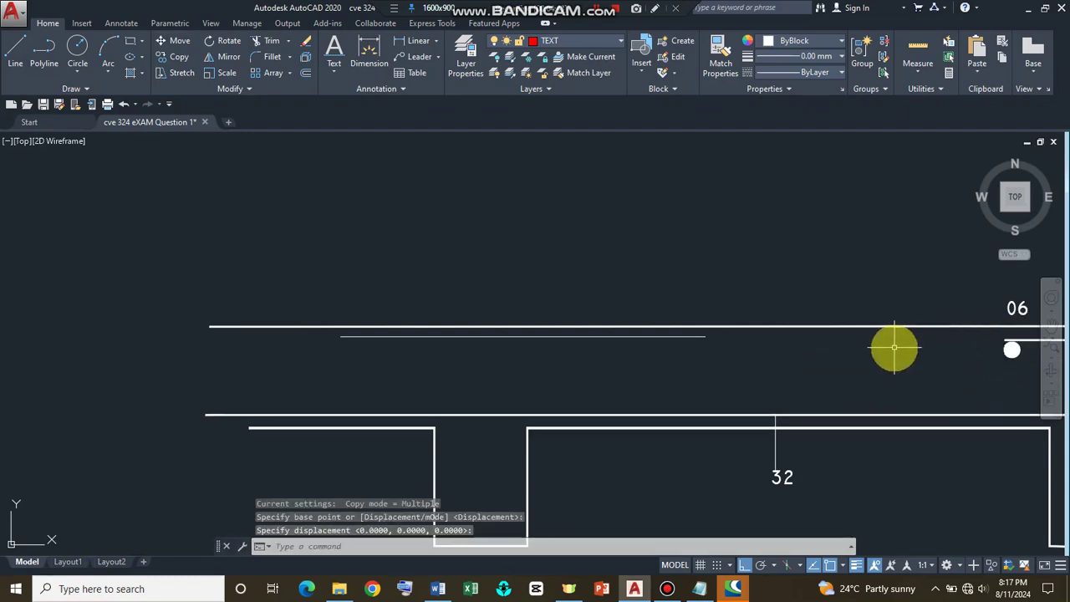
pyautogui.press('Return')
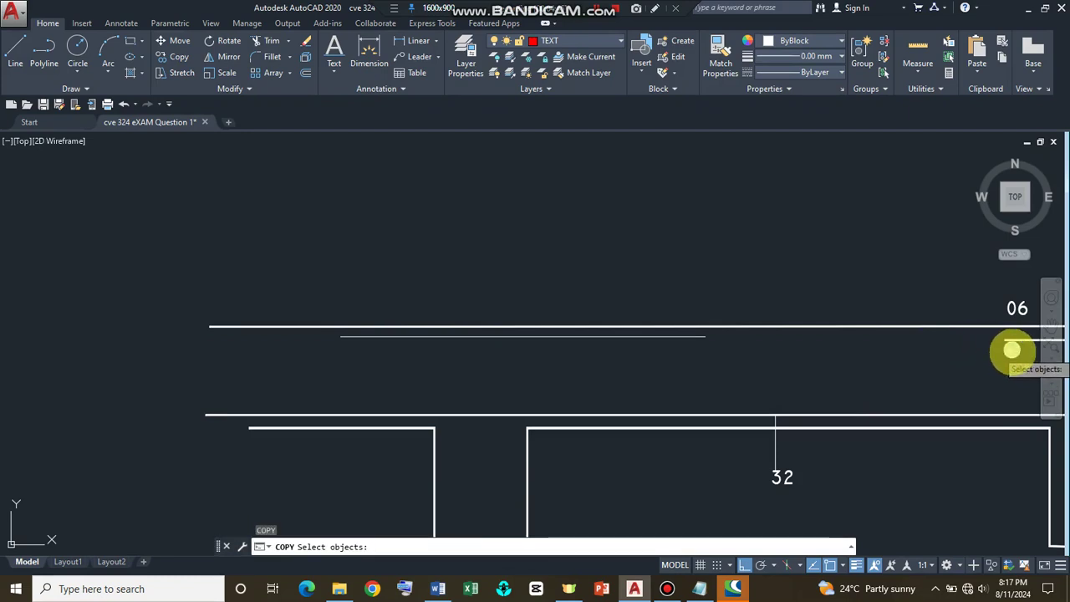
pyautogui.click(1011, 351)
pyautogui.click(1011, 350)
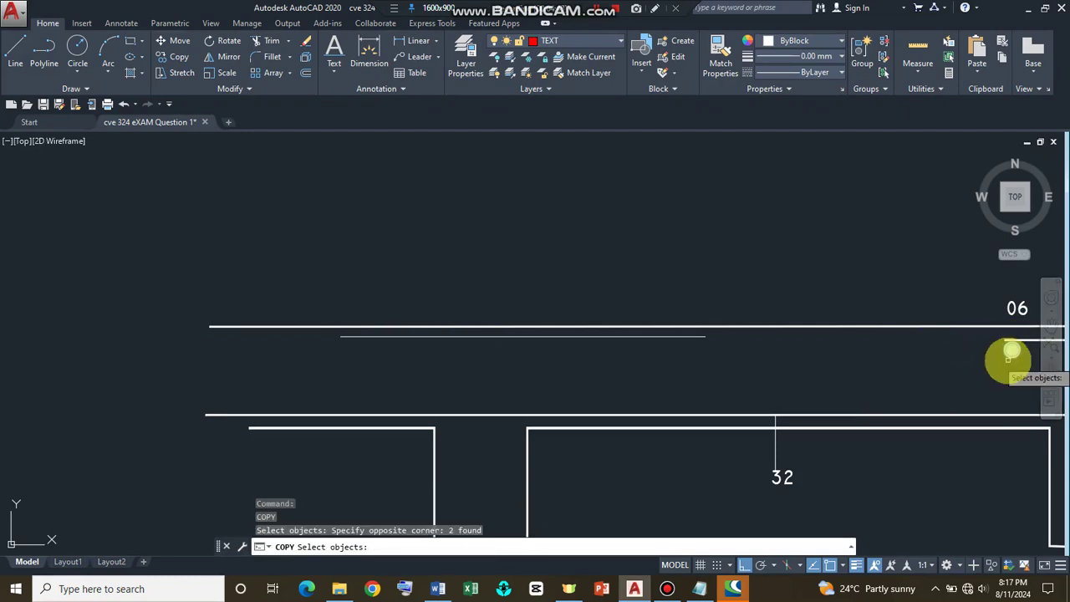
pyautogui.press('Return')
pyautogui.click(1012, 350)
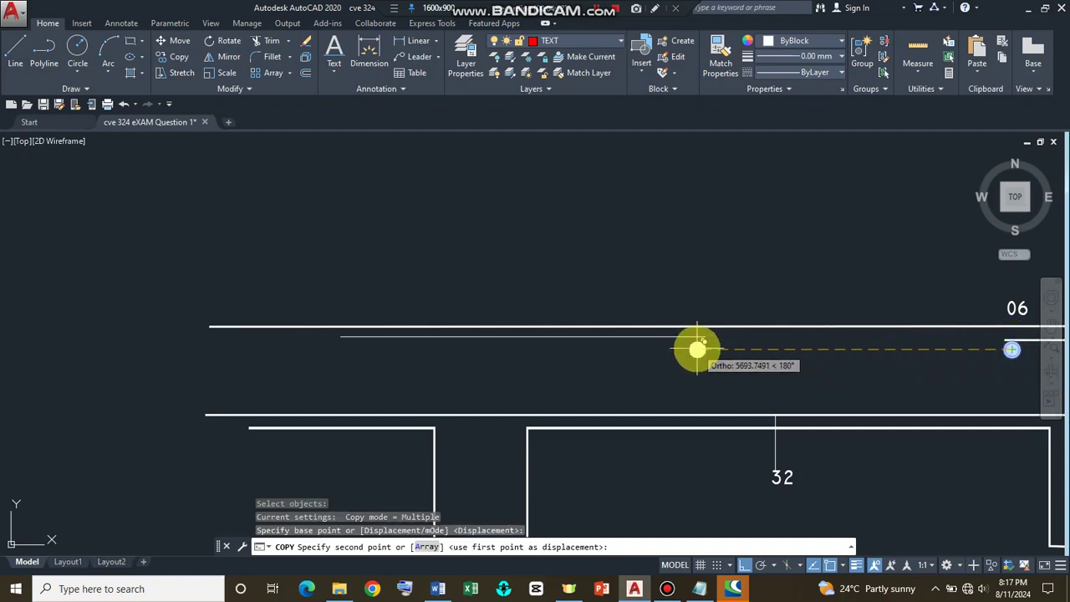
# Place the first two dot copies along the left span's top bar.
pyautogui.click(744, 565)
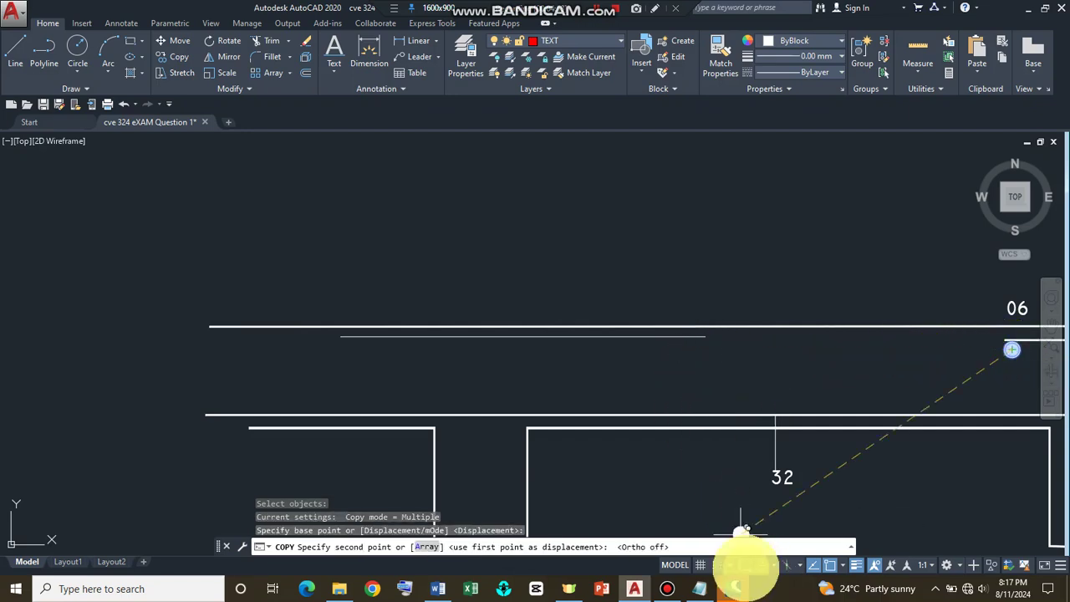
pyautogui.scroll(3, 699, 347)
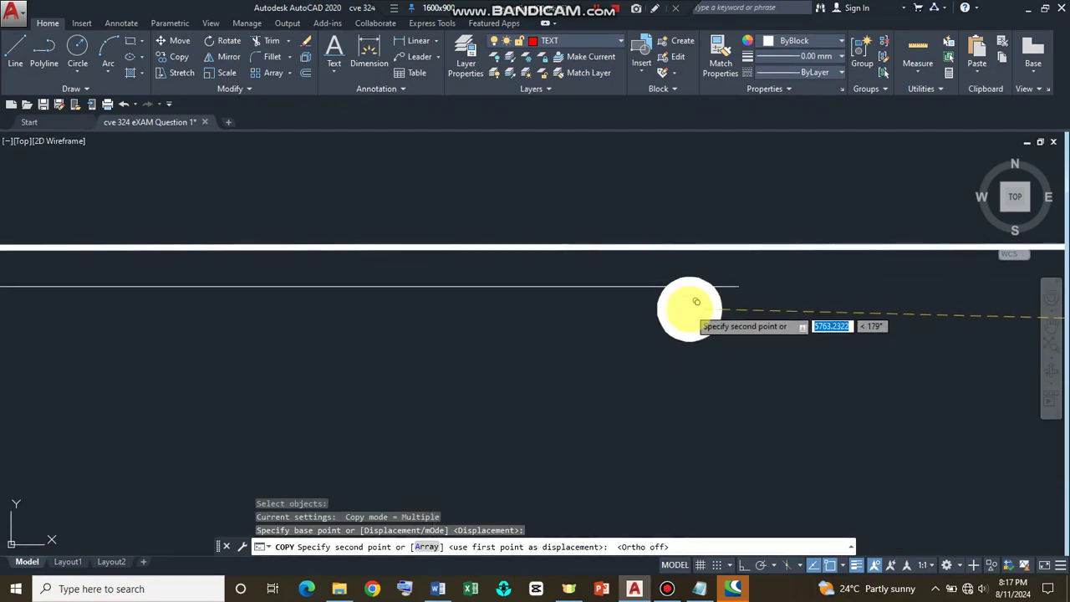
pyautogui.click(697, 316)
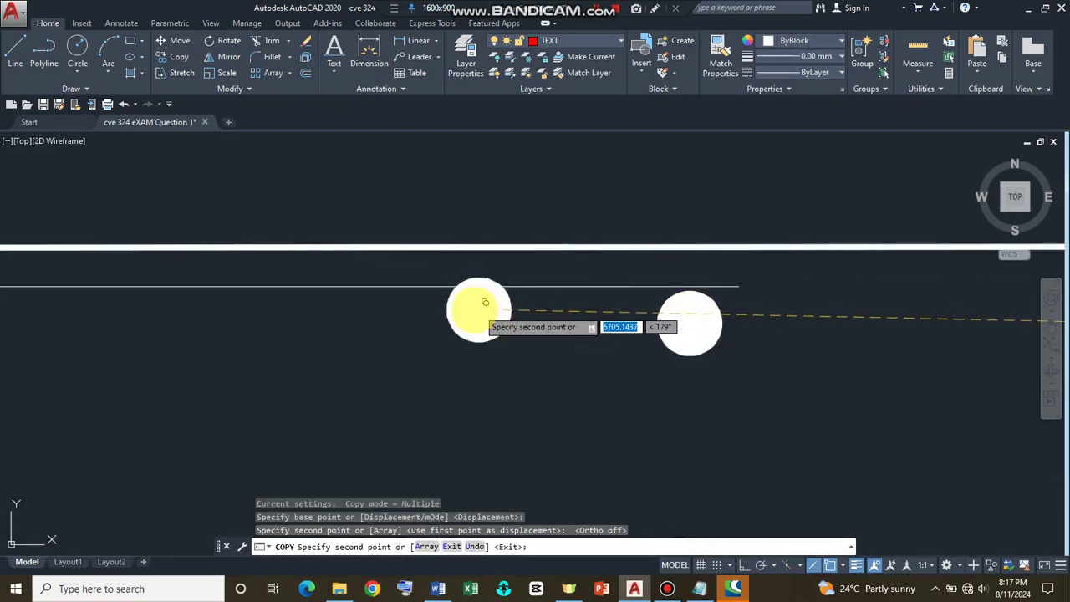
pyautogui.scroll(-2, 351, 335)
pyautogui.scroll(-2, 353, 341)
pyautogui.scroll(-2, 353, 341)
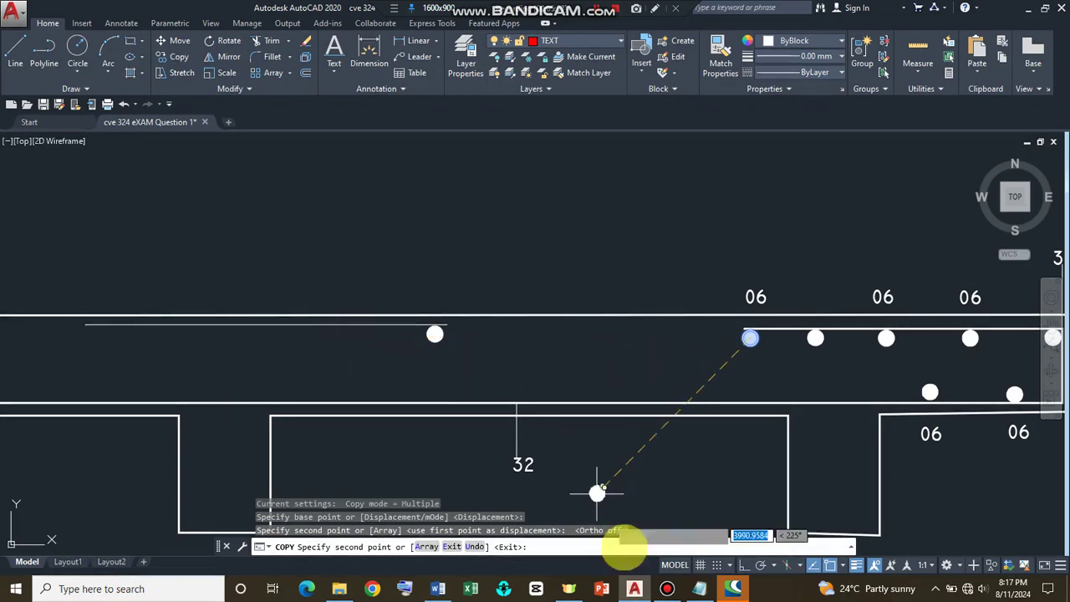
pyautogui.click(744, 565)
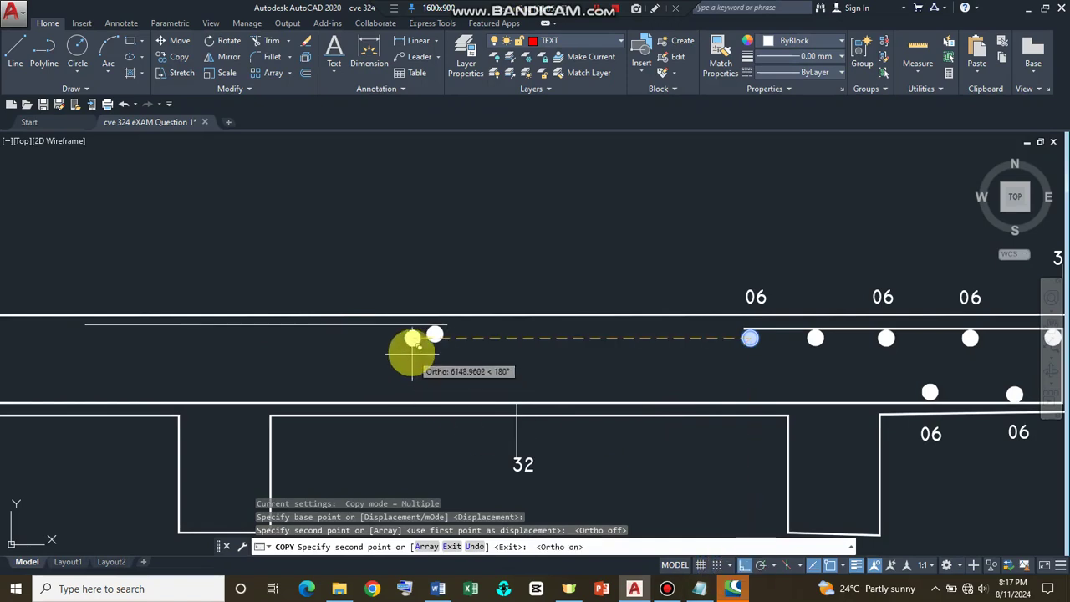
pyautogui.click(744, 566)
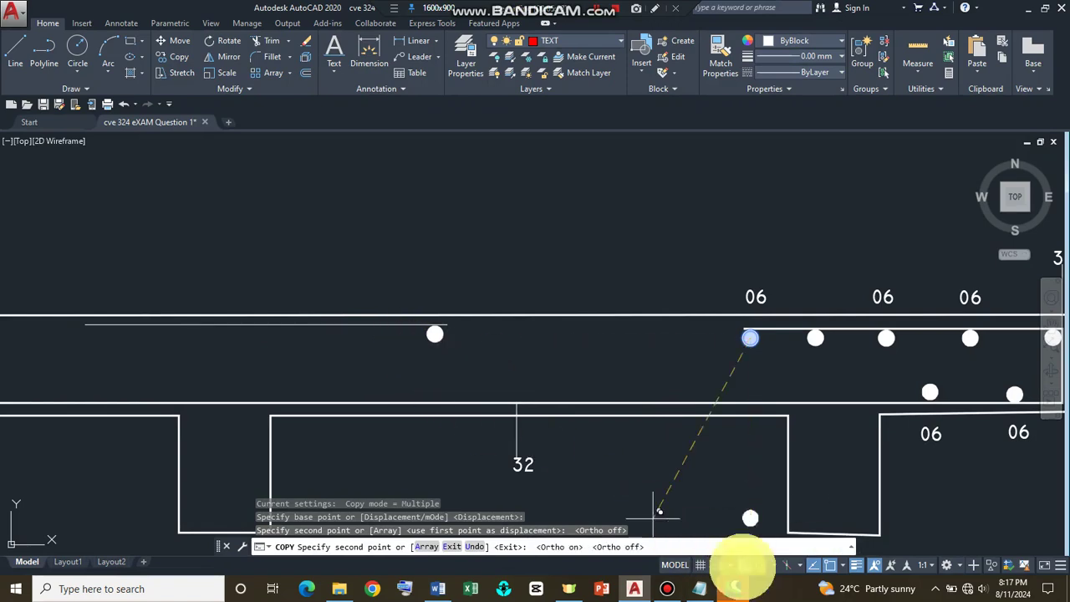
pyautogui.scroll(3, 339, 339)
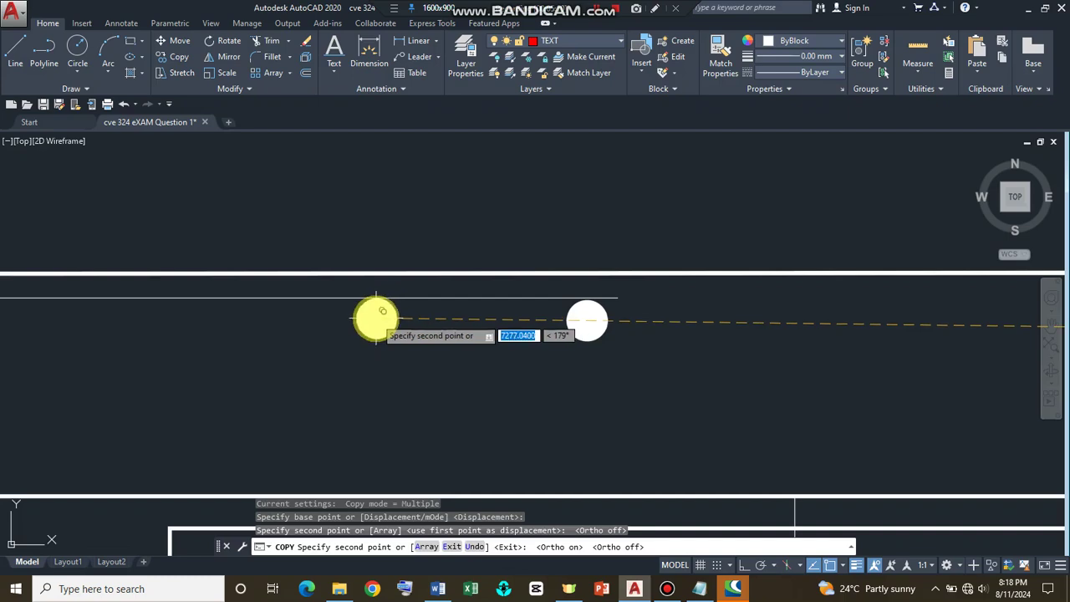
pyautogui.click(377, 321)
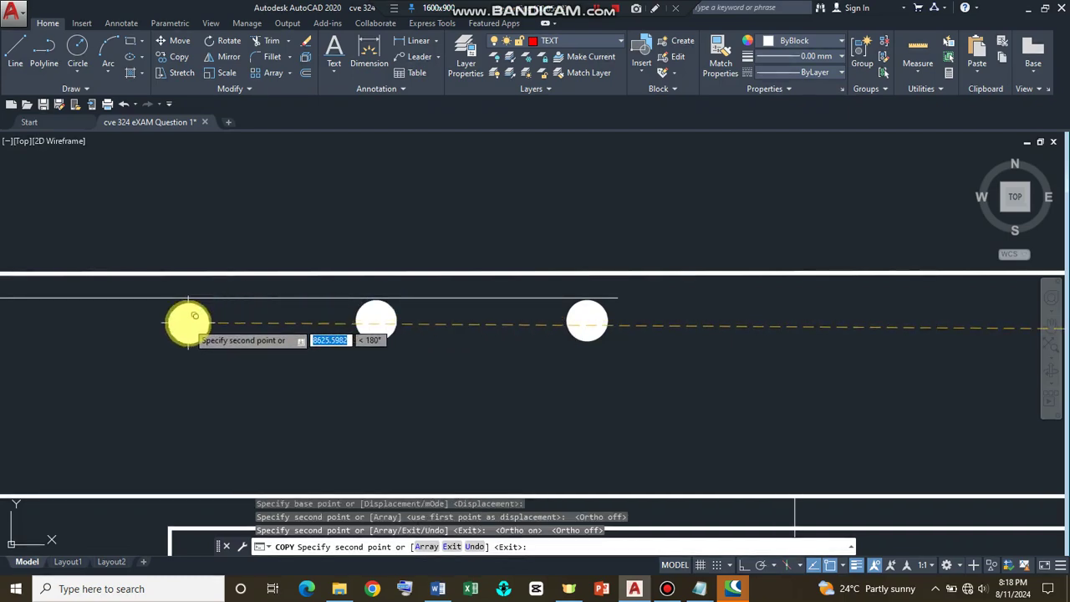
# Place the remaining three dot copies toward the left end of the top bar.
pyautogui.click(188, 322)
pyautogui.scroll(-5, 209, 351)
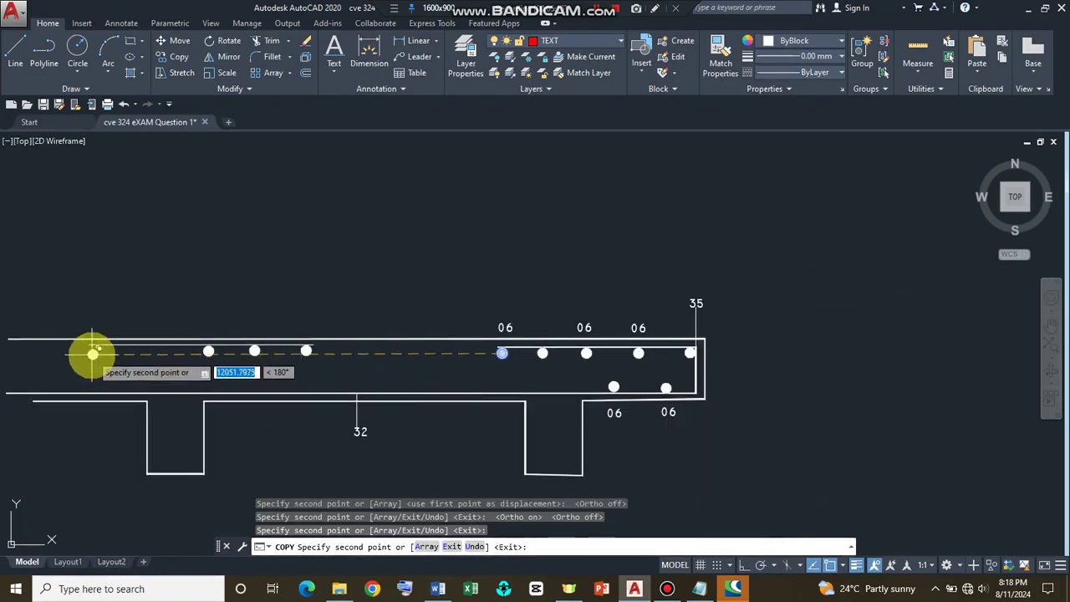
pyautogui.scroll(4, 95, 354)
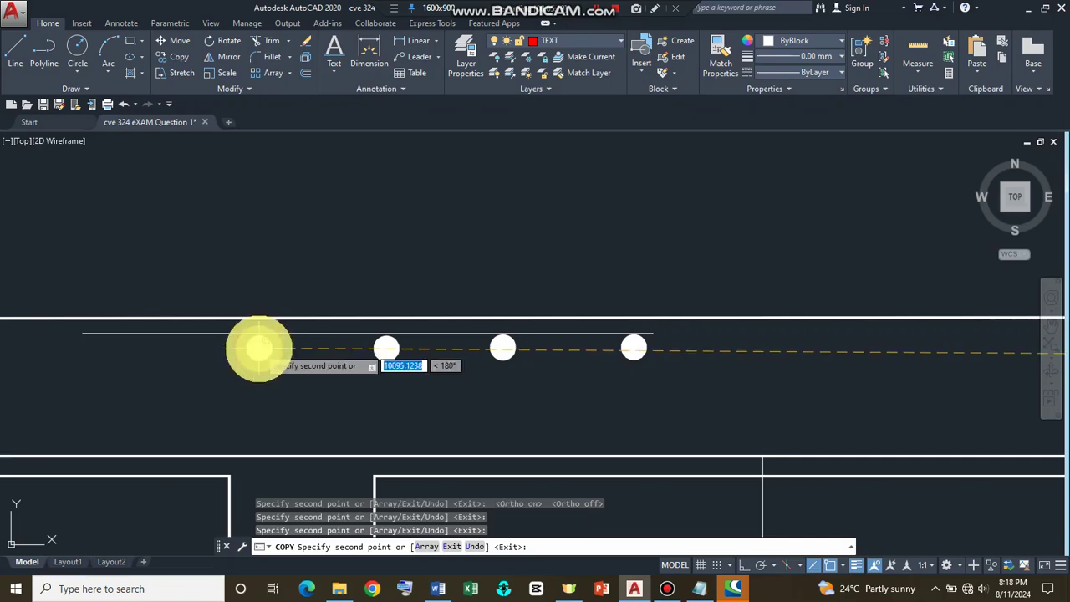
pyautogui.click(259, 347)
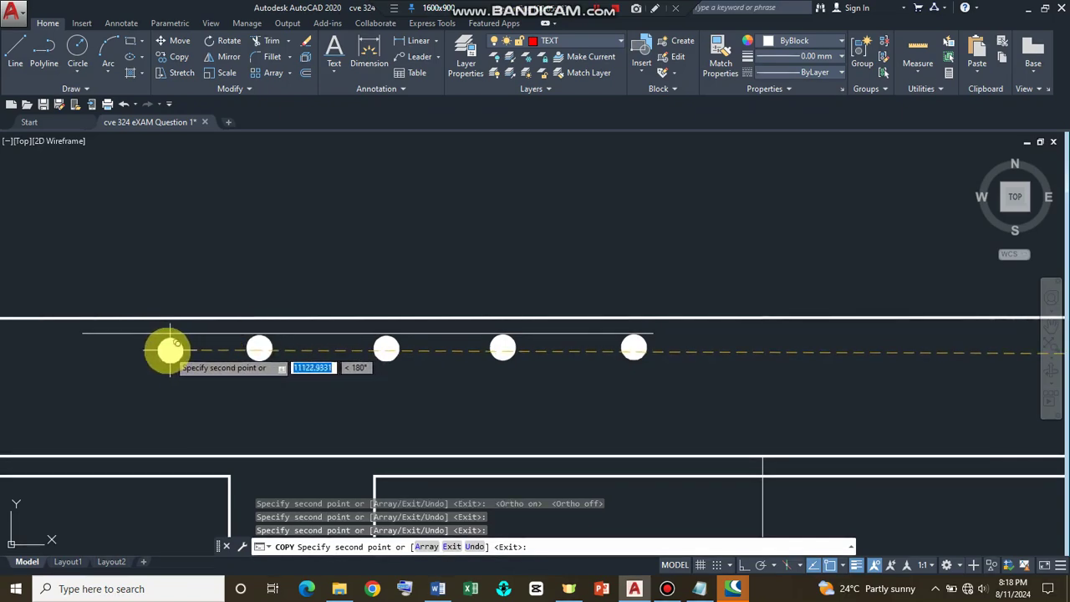
pyautogui.click(108, 348)
pyautogui.scroll(-4, 319, 320)
pyautogui.scroll(-3, 319, 320)
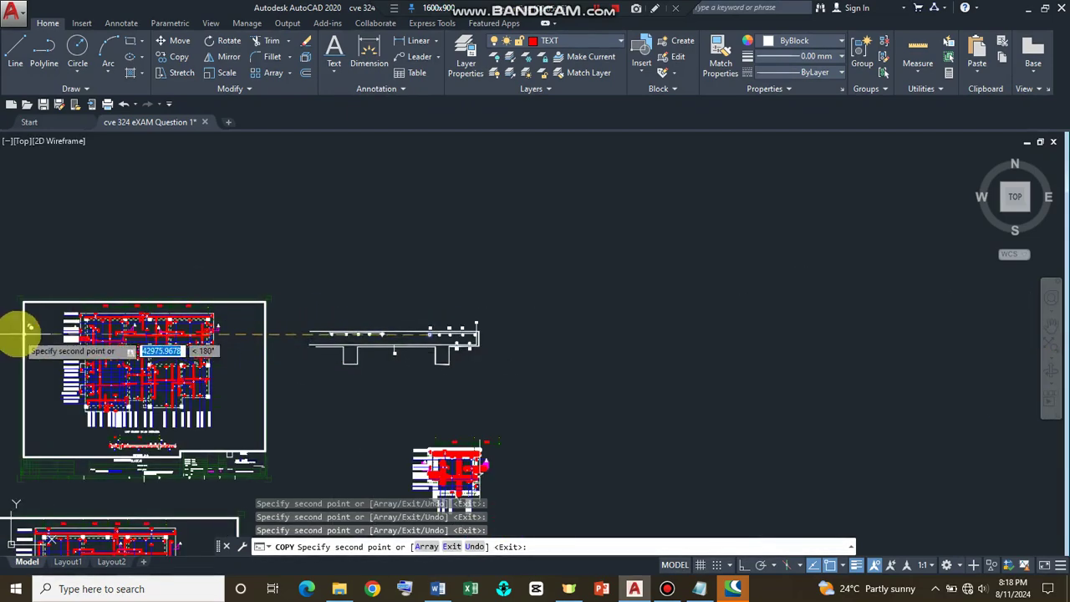
pyautogui.scroll(1, 100, 341)
pyautogui.scroll(4, 20, 335)
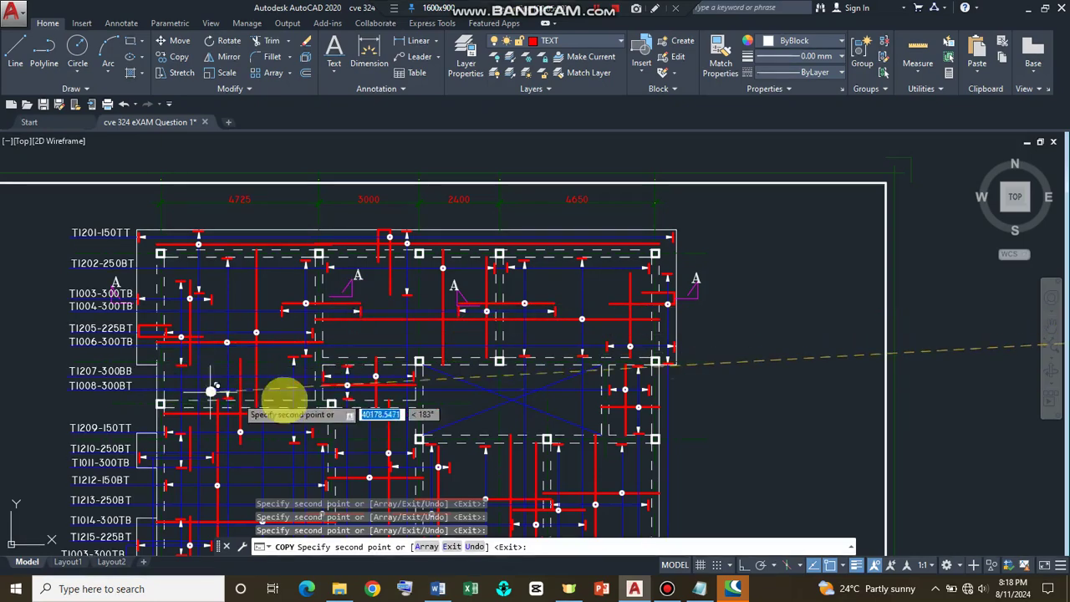
pyautogui.scroll(4, 411, 316)
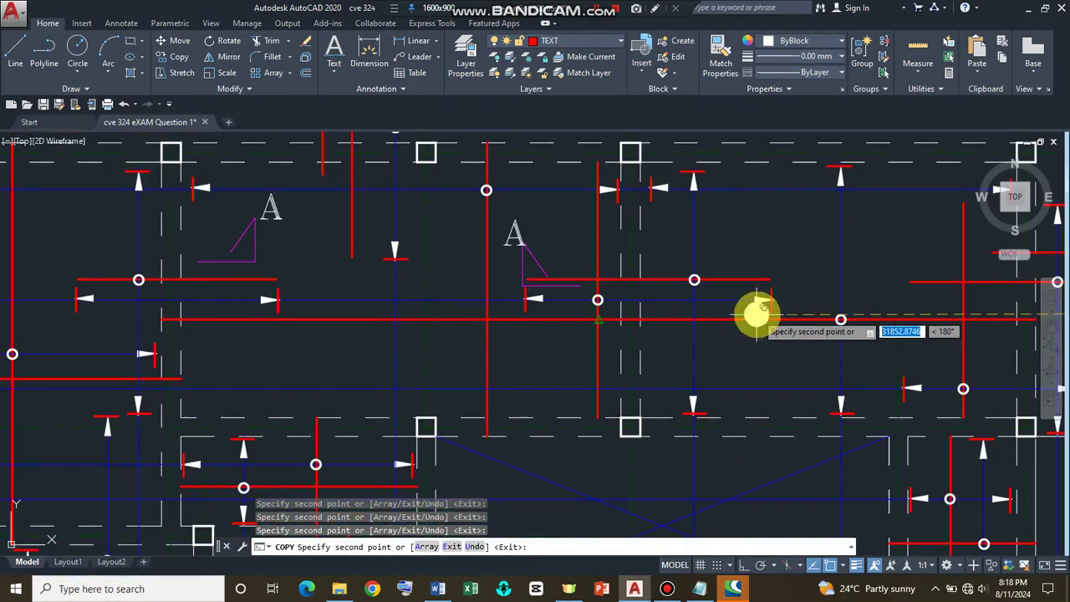
pyautogui.scroll(-3, 232, 343)
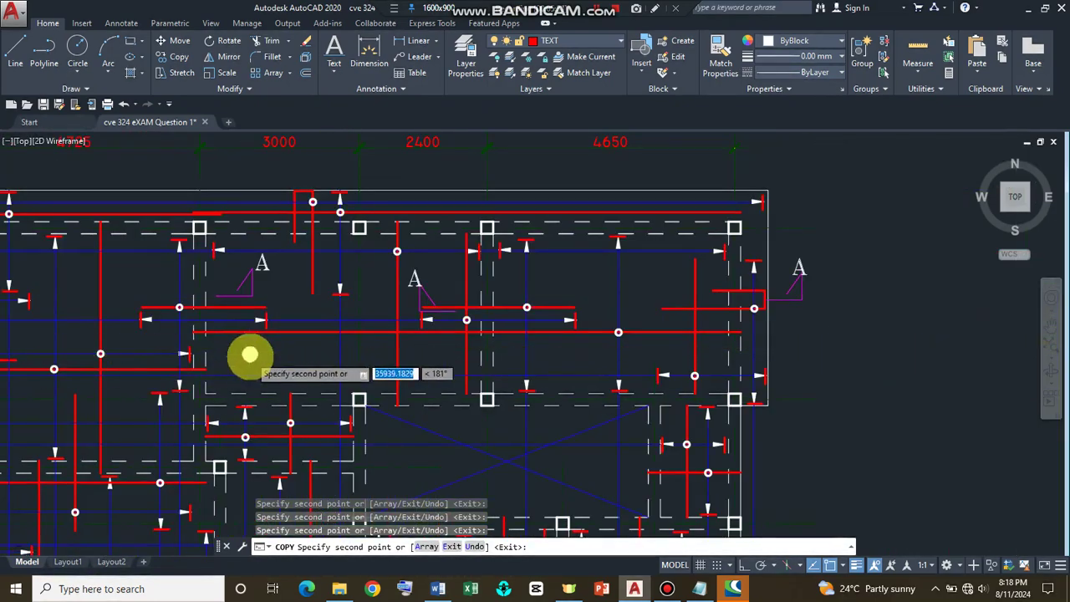
pyautogui.scroll(-3, 242, 357)
pyautogui.scroll(2, 7, 343)
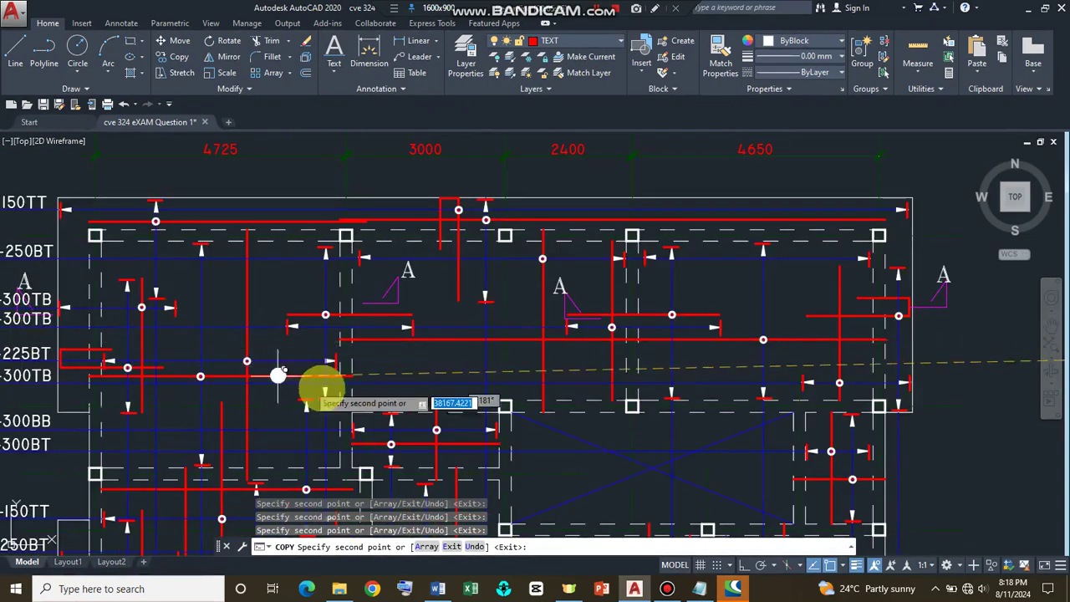
pyautogui.scroll(-5, 276, 381)
pyautogui.scroll(4, 267, 418)
pyautogui.scroll(3, 275, 384)
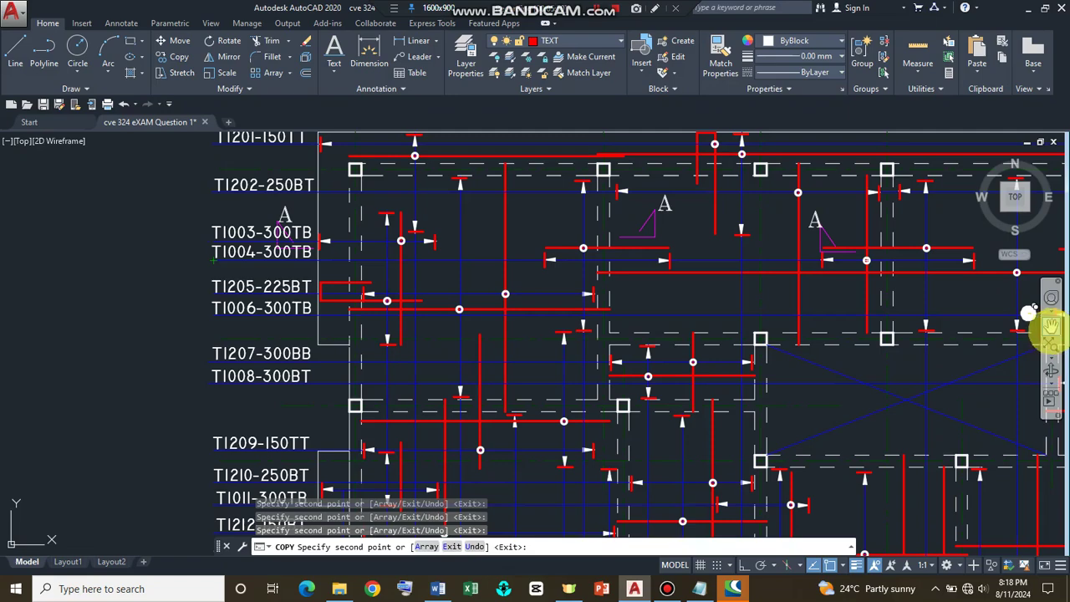
# Pan from the beam plan back to the slab section's five new dots and 06 labels.
pyautogui.click(1051, 326)
pyautogui.moveTo(712, 341); pyautogui.dragTo(42, 334)
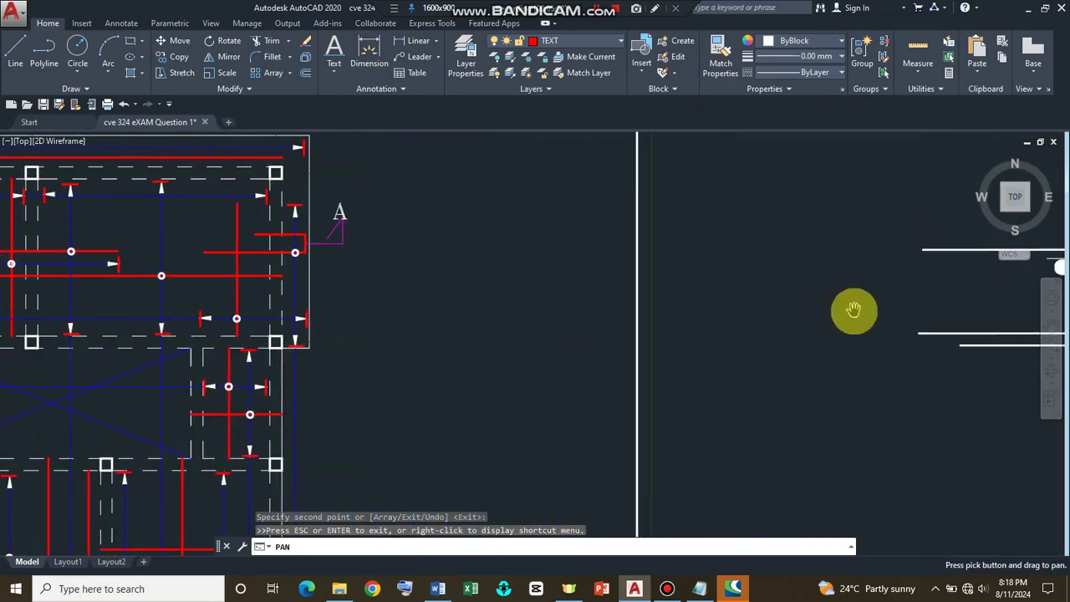
pyautogui.moveTo(854, 310); pyautogui.dragTo(310, 330)
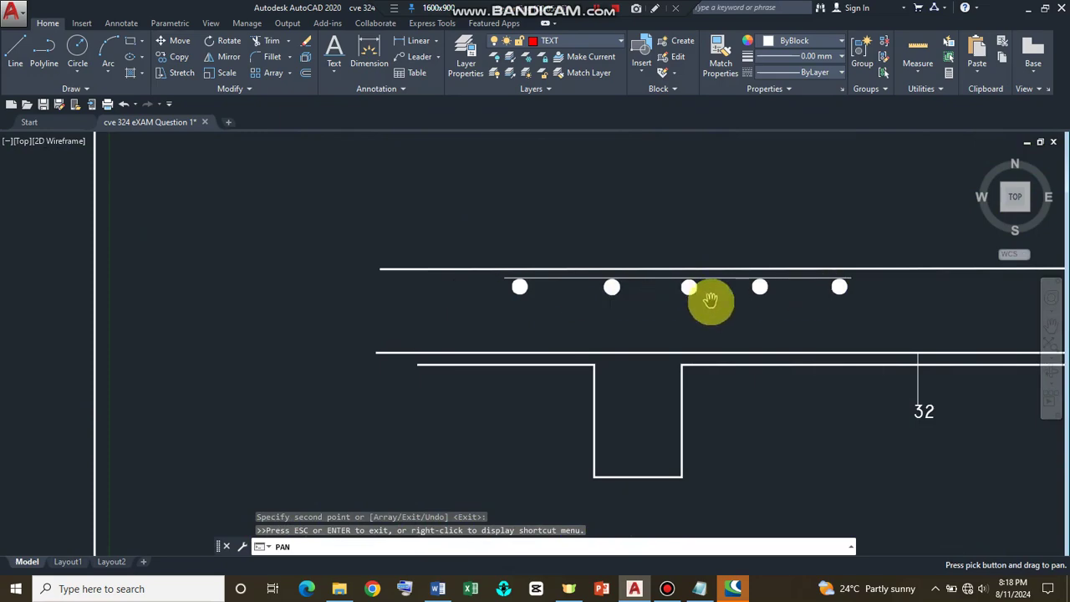
pyautogui.moveTo(411, 358); pyautogui.dragTo(991, 375)
pyautogui.moveTo(382, 399); pyautogui.dragTo(893, 396)
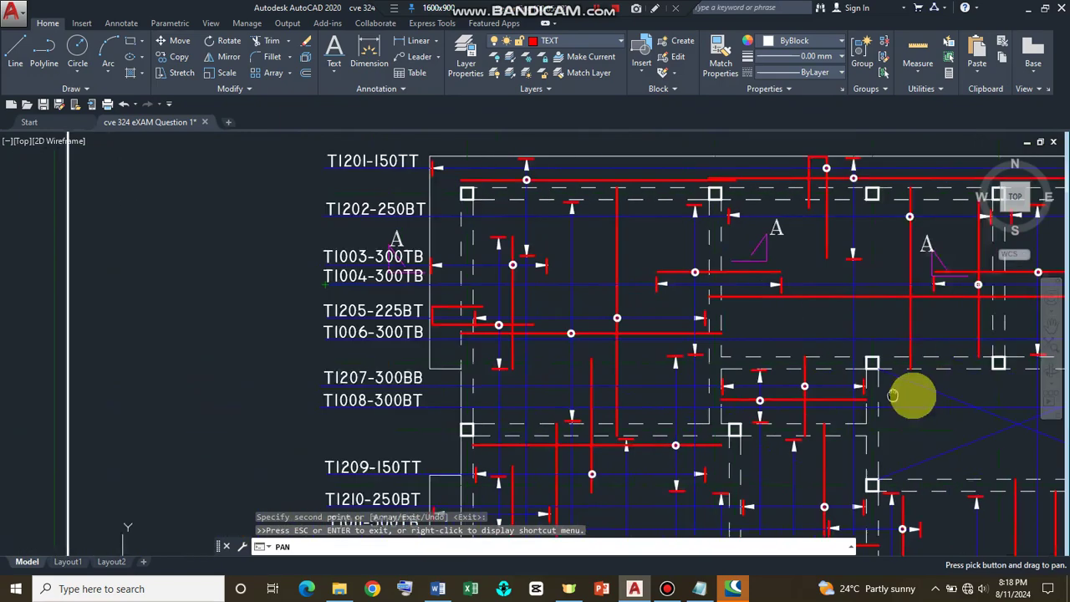
pyautogui.moveTo(521, 387); pyautogui.dragTo(743, 386)
pyautogui.moveTo(939, 356)
pyautogui.mouseDown()
pyautogui.moveTo(448, 405)
pyautogui.moveTo(501, 362)
pyautogui.mouseUp()
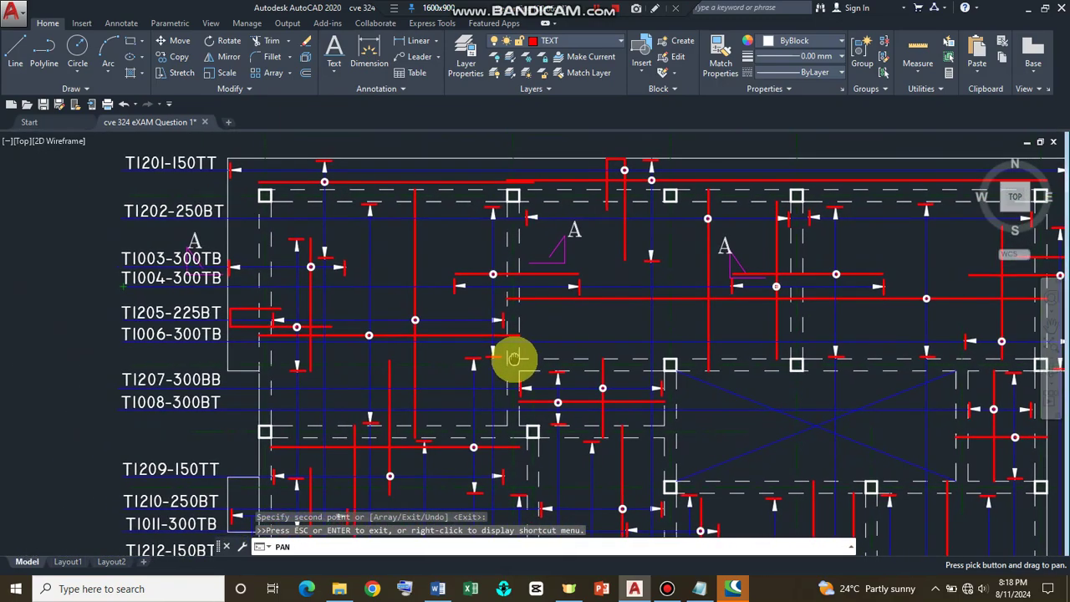
pyautogui.moveTo(513, 359); pyautogui.dragTo(515, 359)
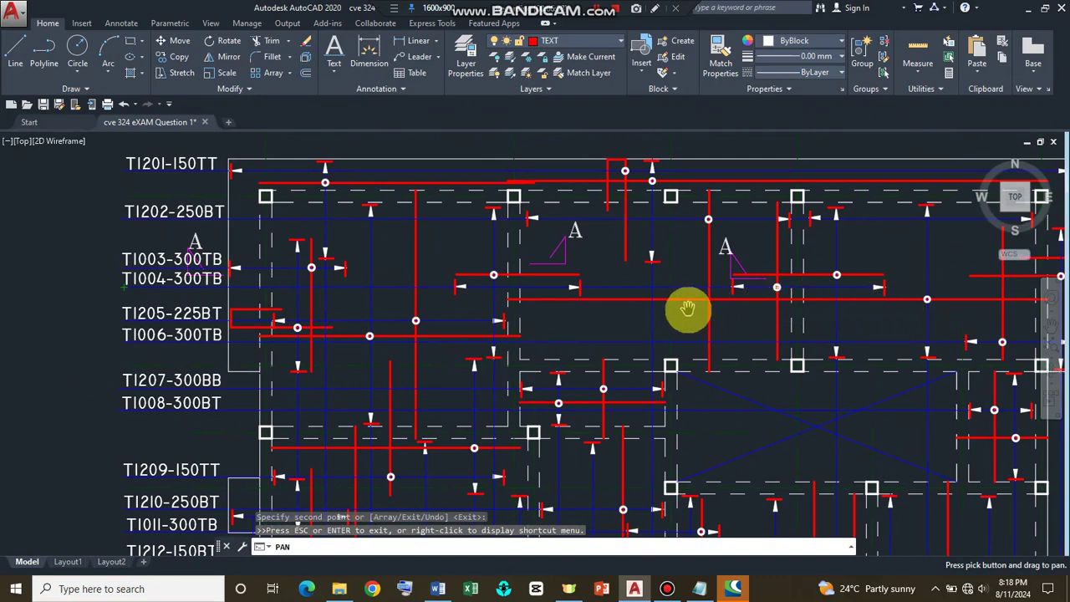
pyautogui.moveTo(759, 343); pyautogui.dragTo(47, 371)
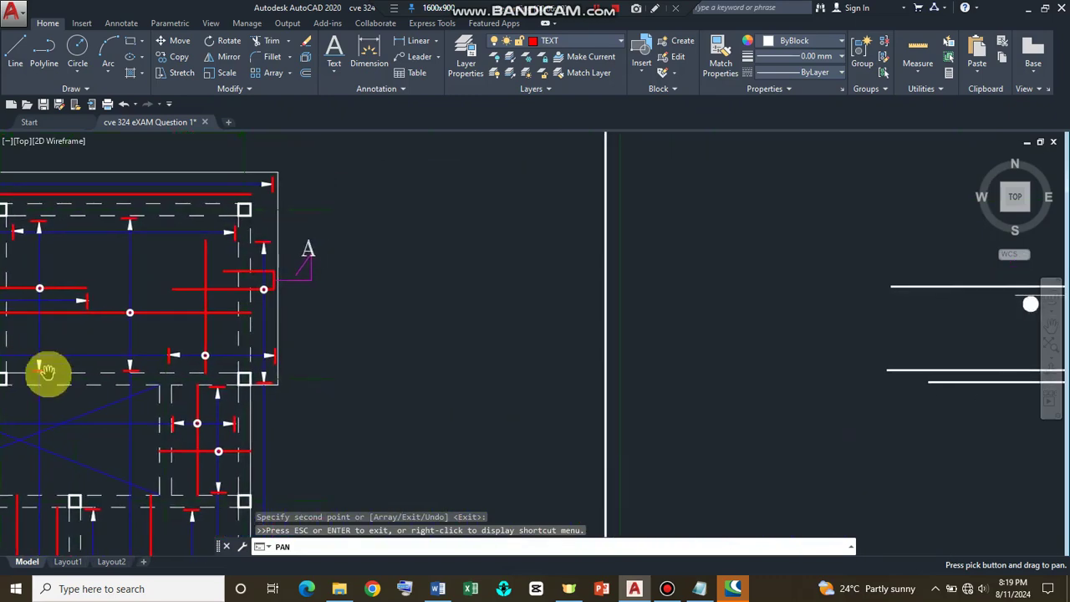
pyautogui.moveTo(820, 444); pyautogui.dragTo(273, 415)
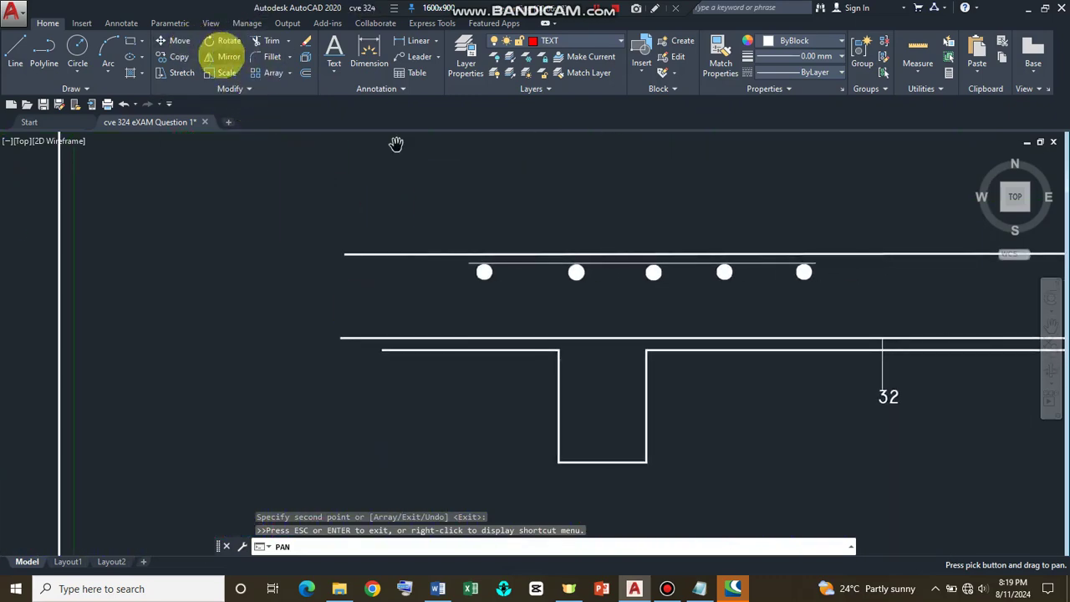
pyautogui.moveTo(793, 343)
pyautogui.mouseDown()
pyautogui.moveTo(716, 353)
pyautogui.moveTo(529, 344)
pyautogui.mouseUp()
# Place single-line text '04' above the first left top bar dot at default height and rotation.
pyautogui.click(335, 69)
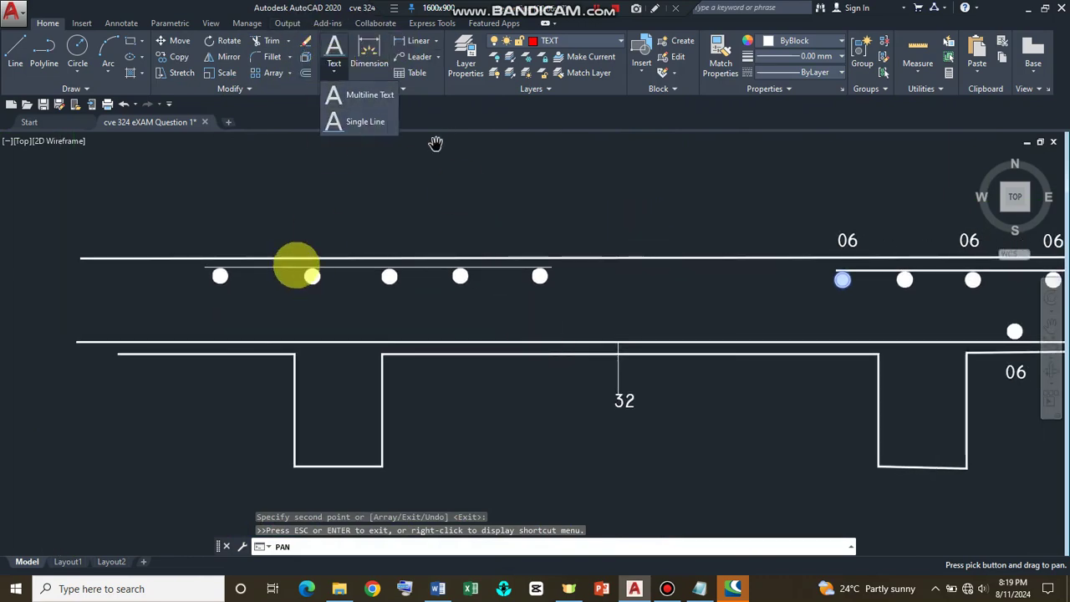
pyautogui.click(366, 122)
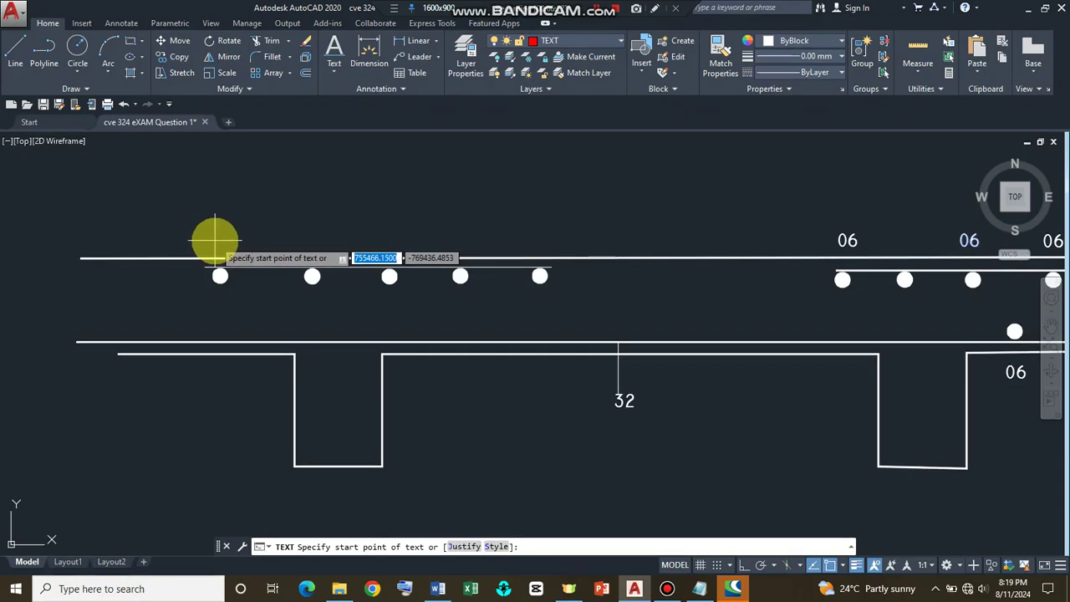
pyautogui.click(218, 243)
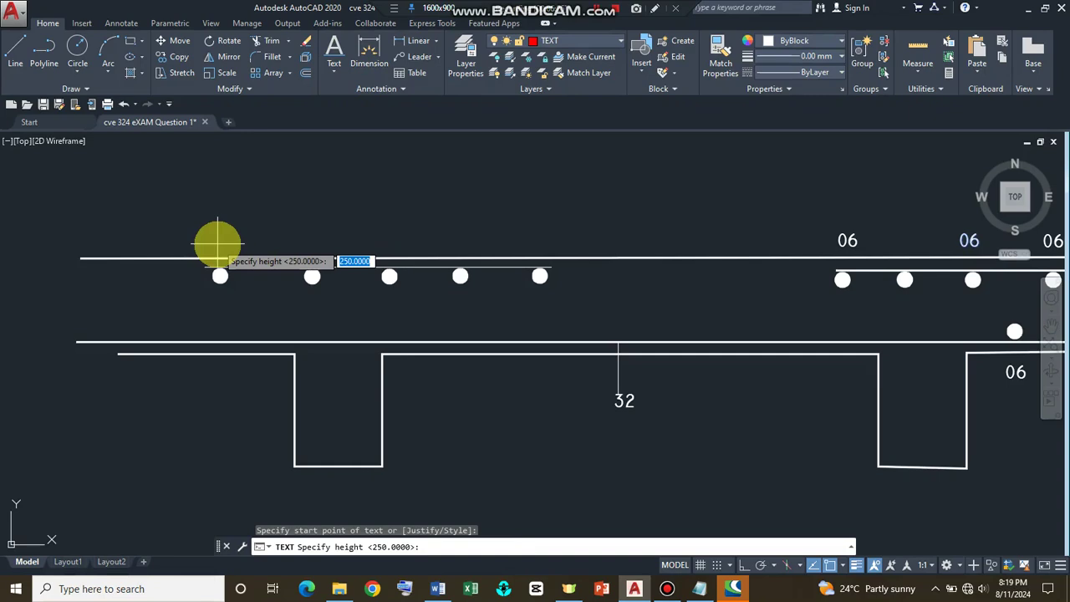
pyautogui.press('Return')
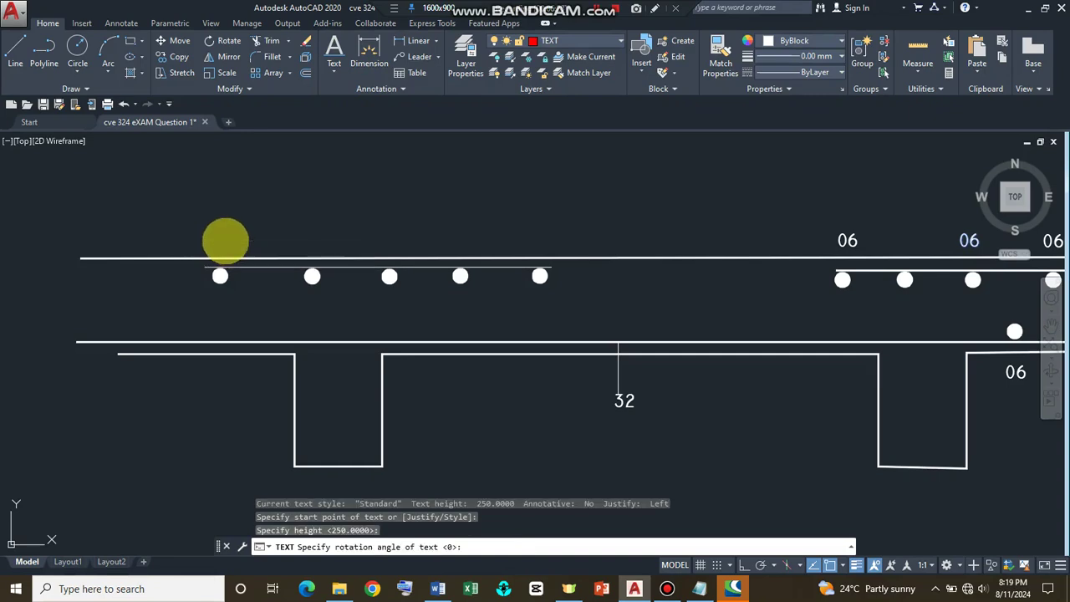
pyautogui.press('Return')
pyautogui.write('04')
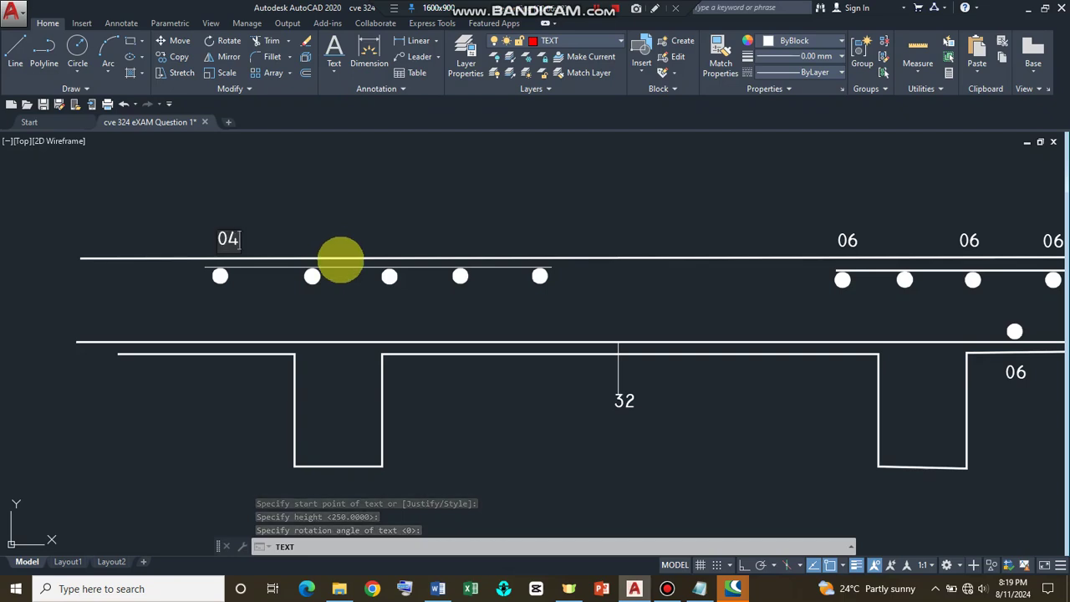
pyautogui.press('Return')
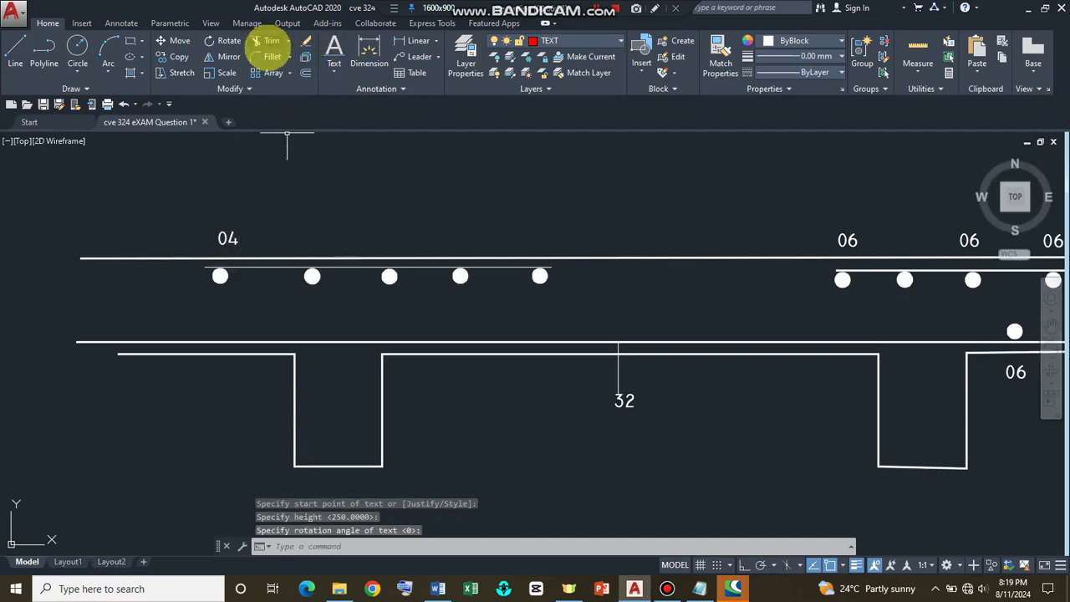
# Select the 04 label for copying and set its base point.
pyautogui.click(179, 56)
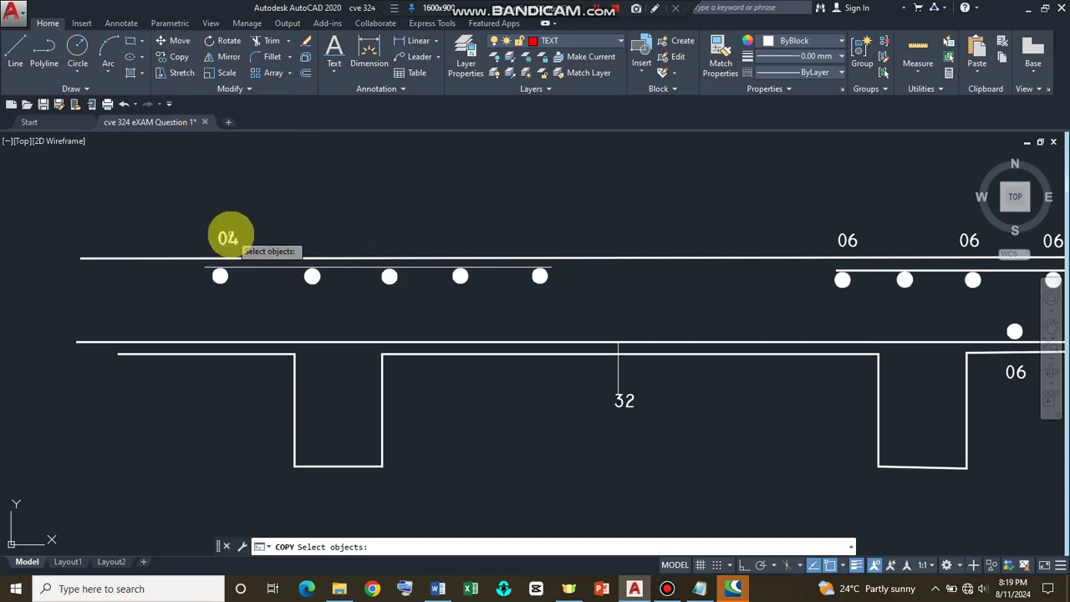
pyautogui.click(228, 238)
pyautogui.click(228, 239)
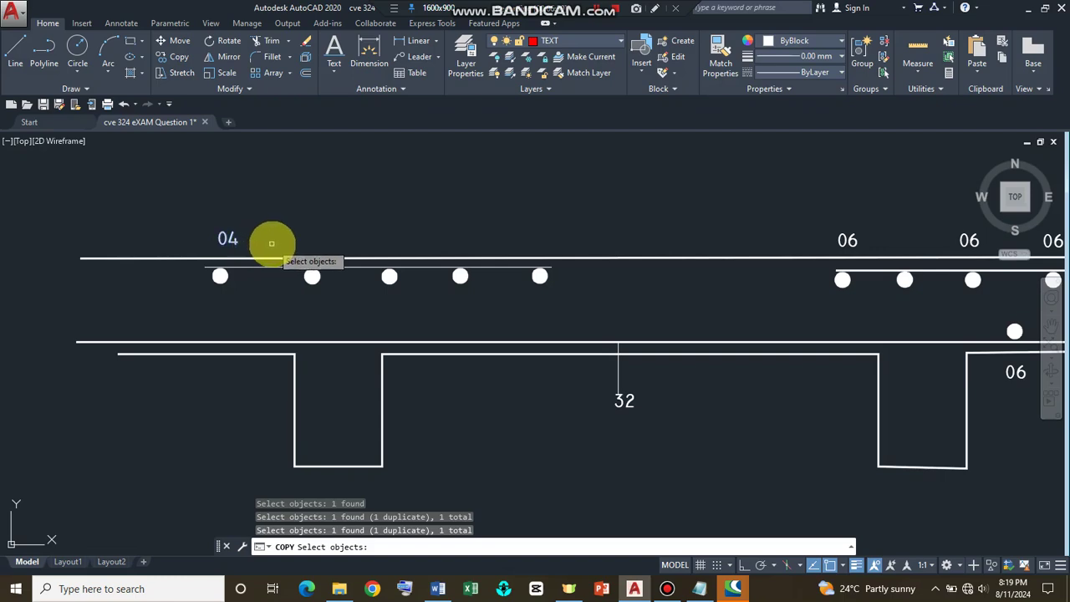
pyautogui.click(269, 240)
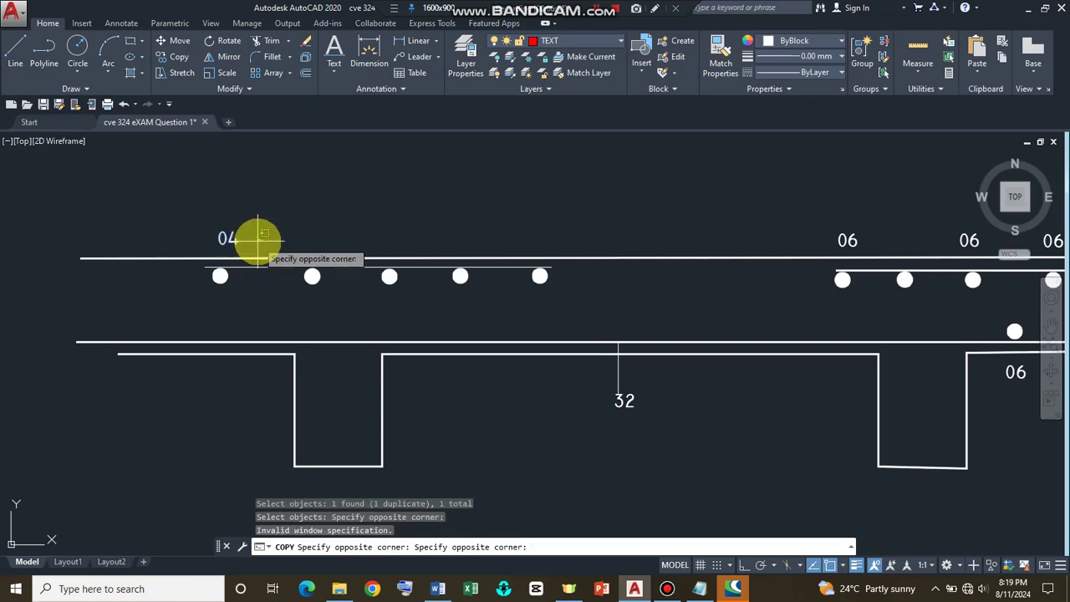
pyautogui.click(244, 237)
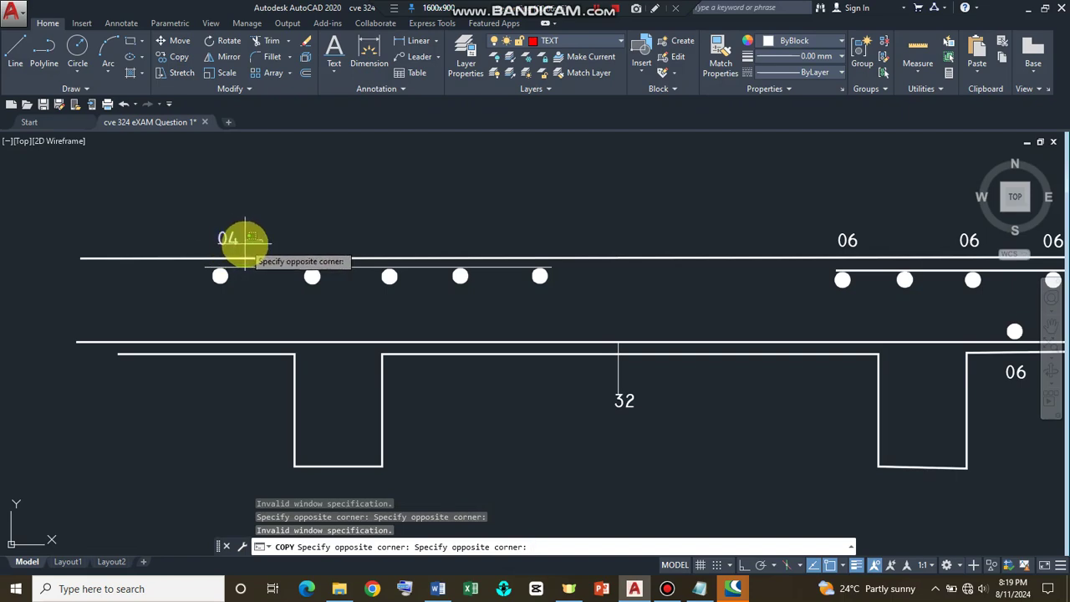
pyautogui.click(235, 240)
pyautogui.click(229, 240)
pyautogui.press('Return')
pyautogui.click(228, 240)
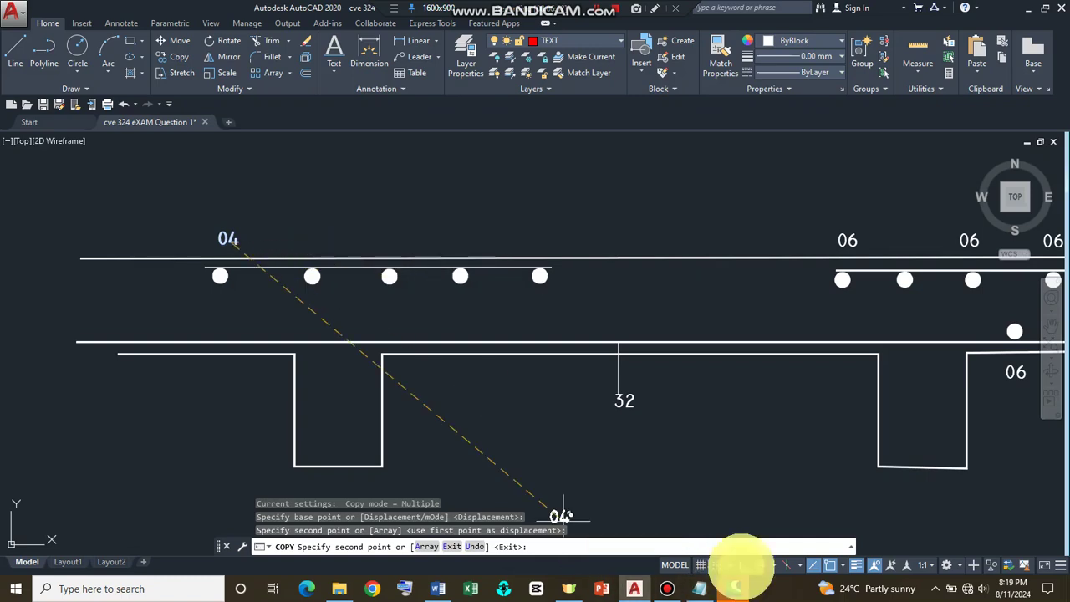
# Copy 04 above the remaining four dots with Ortho on, then delete the stray extra copy.
pyautogui.click(743, 564)
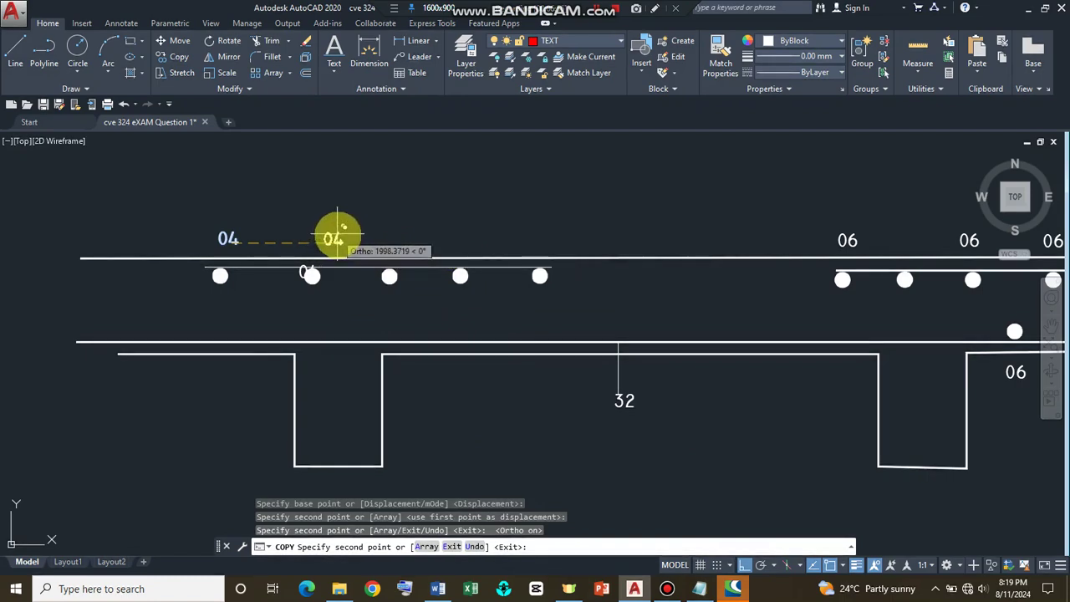
pyautogui.scroll(3, 322, 234)
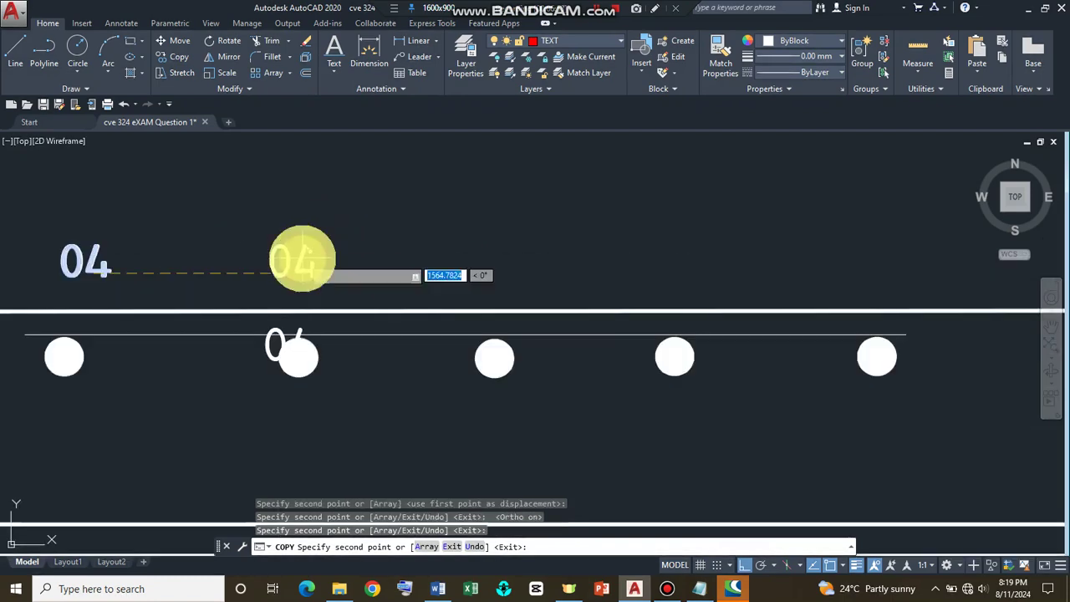
pyautogui.click(303, 266)
pyautogui.click(504, 266)
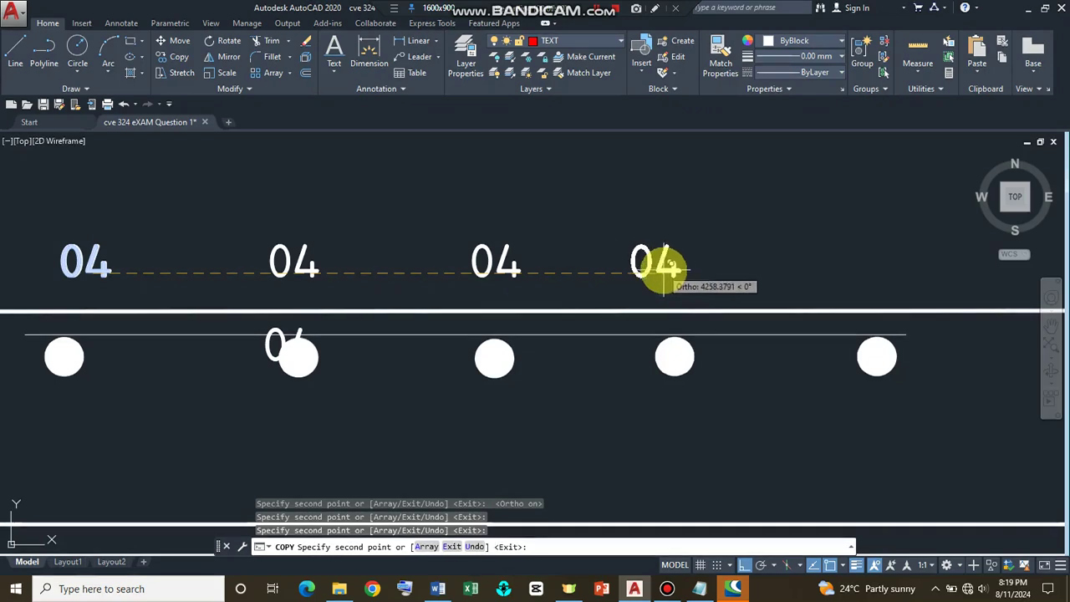
pyautogui.click(672, 266)
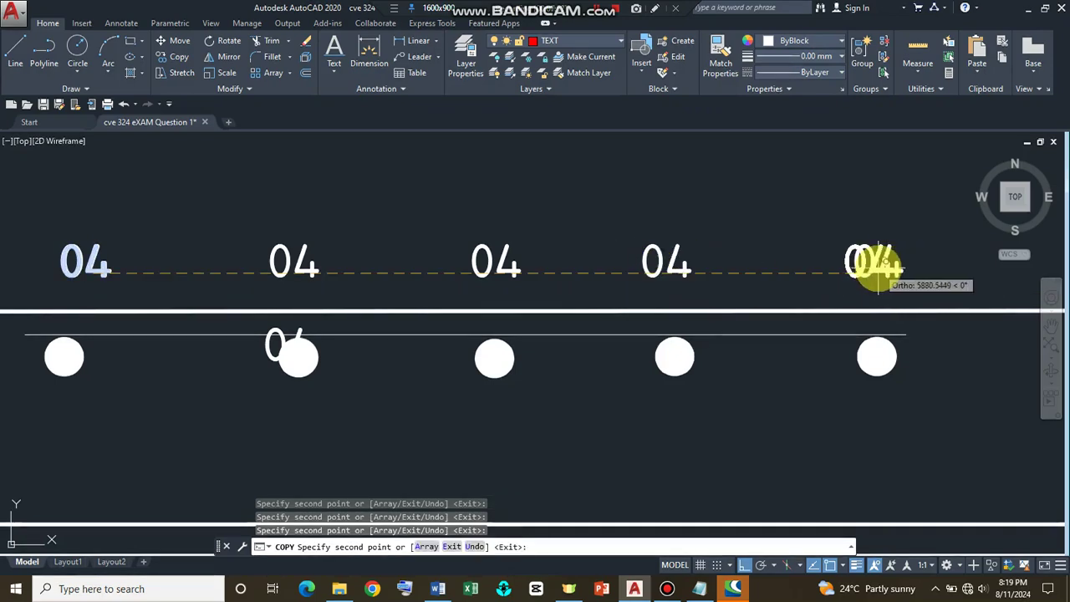
pyautogui.click(888, 266)
pyautogui.press('Escape')
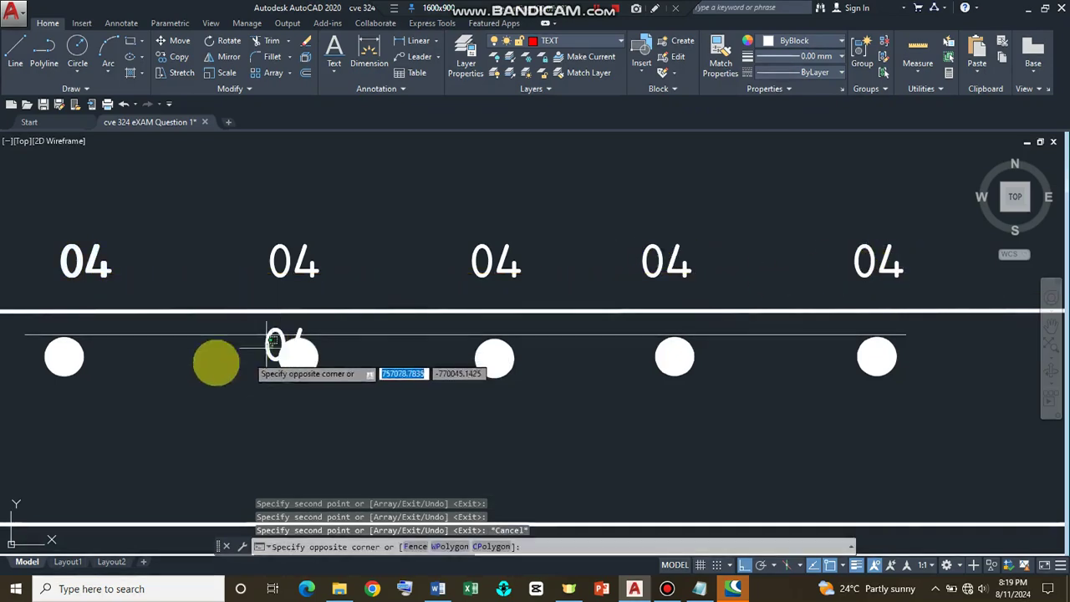
pyautogui.moveTo(275, 343); pyautogui.dragTo(222, 351)
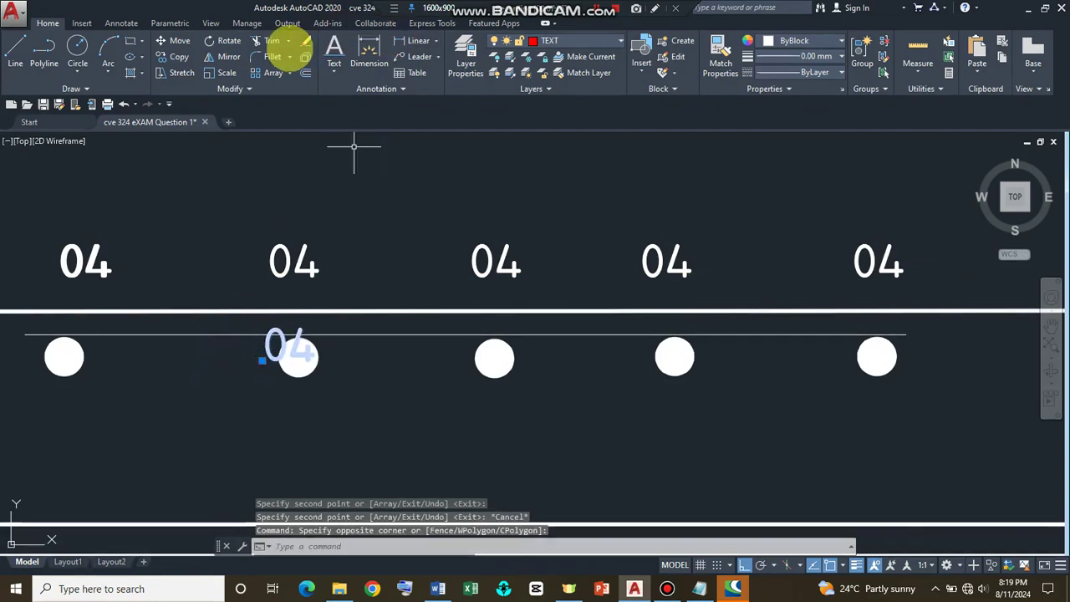
pyautogui.press('Delete')
pyautogui.scroll(-2, 391, 330)
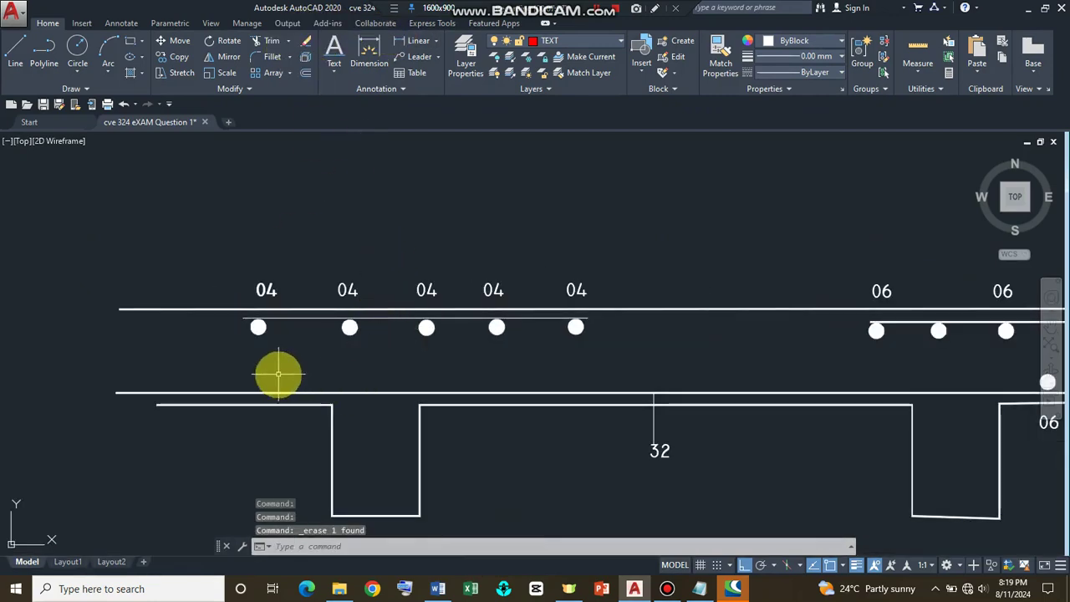
pyautogui.scroll(-2, 284, 376)
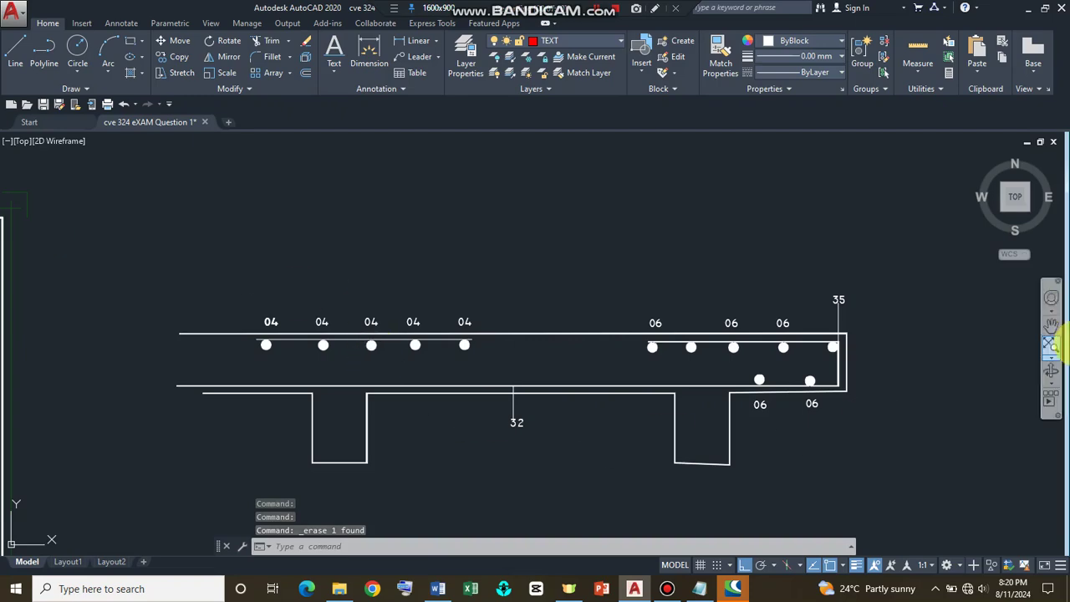
pyautogui.click(1051, 327)
pyautogui.moveTo(220, 407); pyautogui.dragTo(867, 296)
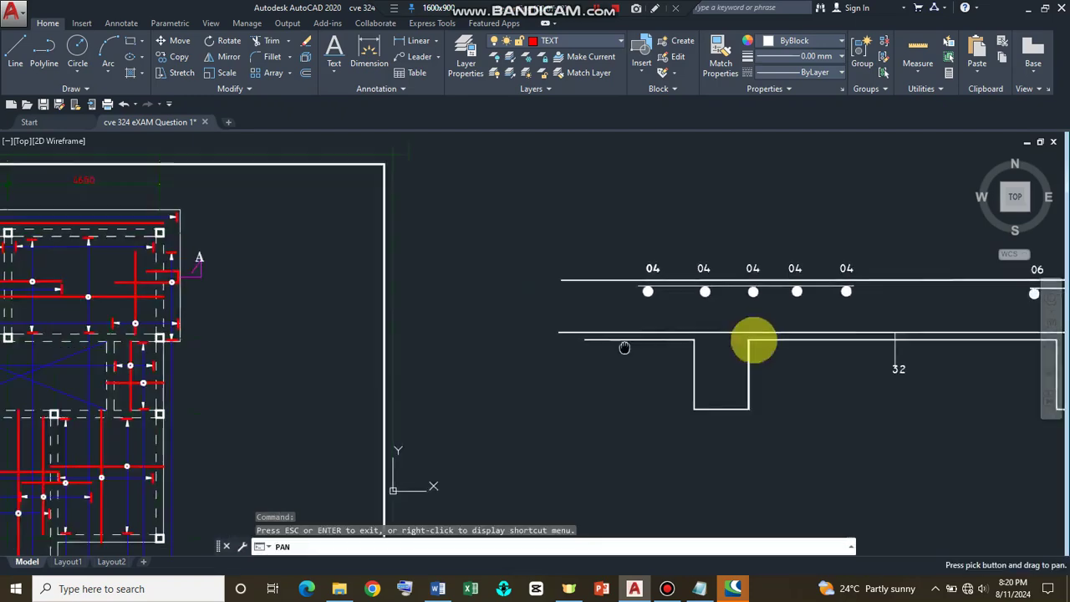
pyautogui.moveTo(301, 383)
pyautogui.mouseDown()
pyautogui.moveTo(490, 365)
pyautogui.moveTo(549, 334)
pyautogui.mouseUp()
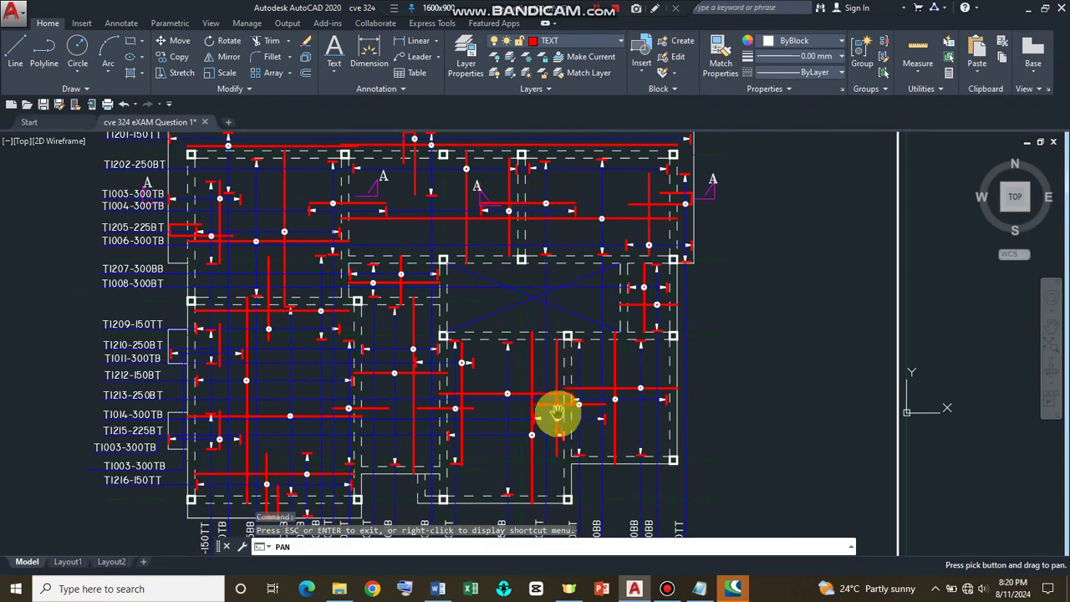
pyautogui.moveTo(558, 417); pyautogui.dragTo(580, 175)
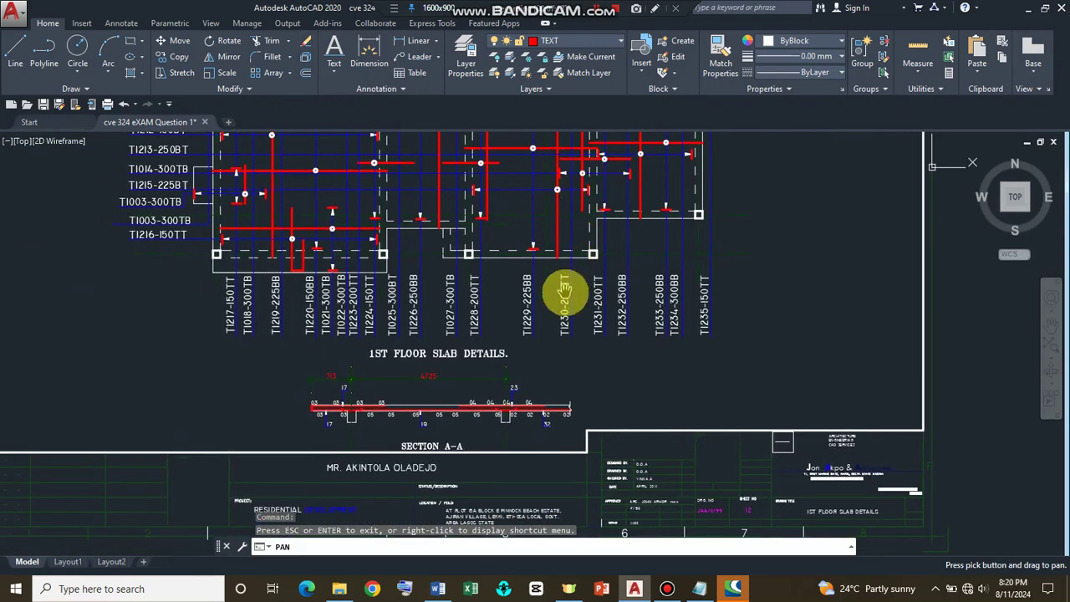
pyautogui.scroll(3, 565, 292)
pyautogui.scroll(2, 565, 292)
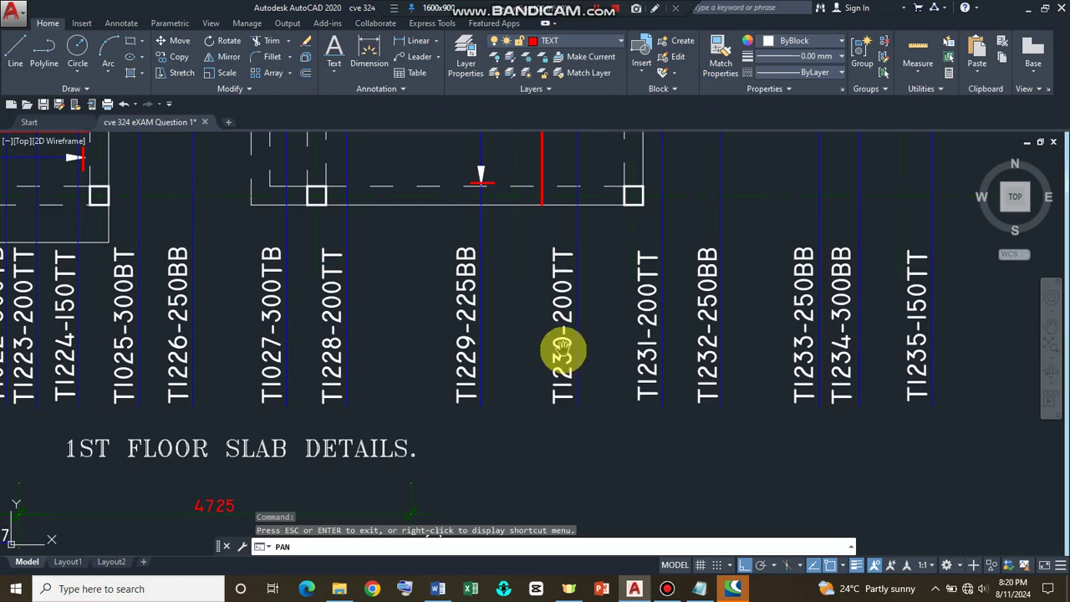
pyautogui.moveTo(835, 337); pyautogui.dragTo(512, 318)
pyautogui.moveTo(693, 267)
pyautogui.mouseDown()
pyautogui.moveTo(641, 299)
pyautogui.moveTo(452, 567)
pyautogui.mouseUp()
pyautogui.moveTo(860, 329); pyautogui.dragTo(610, 387)
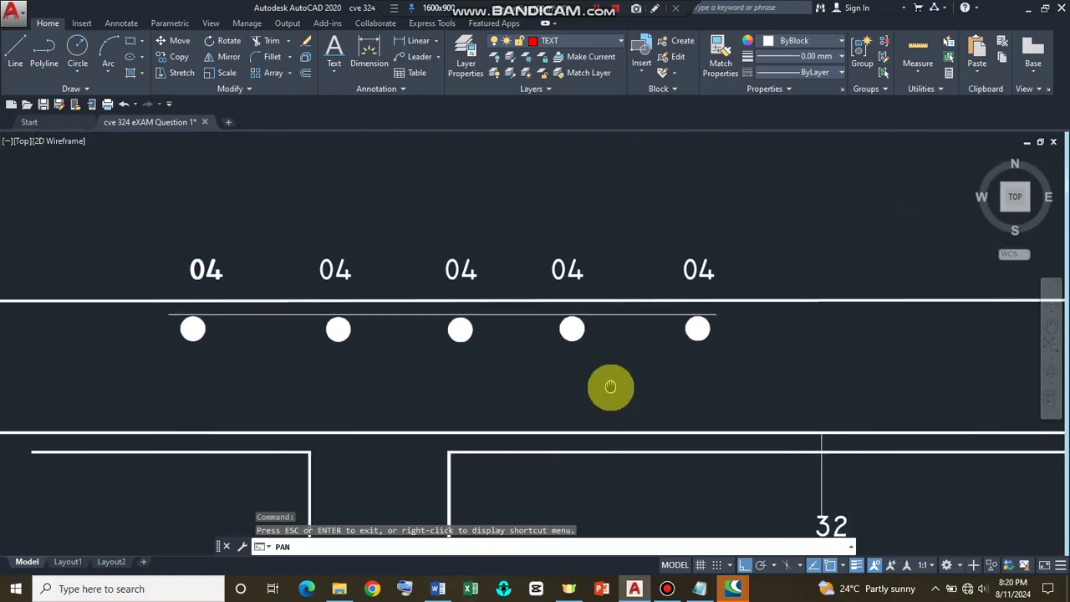
# Start a line on the top bar, then cancel the misplaced attempt.
pyautogui.click(15, 55)
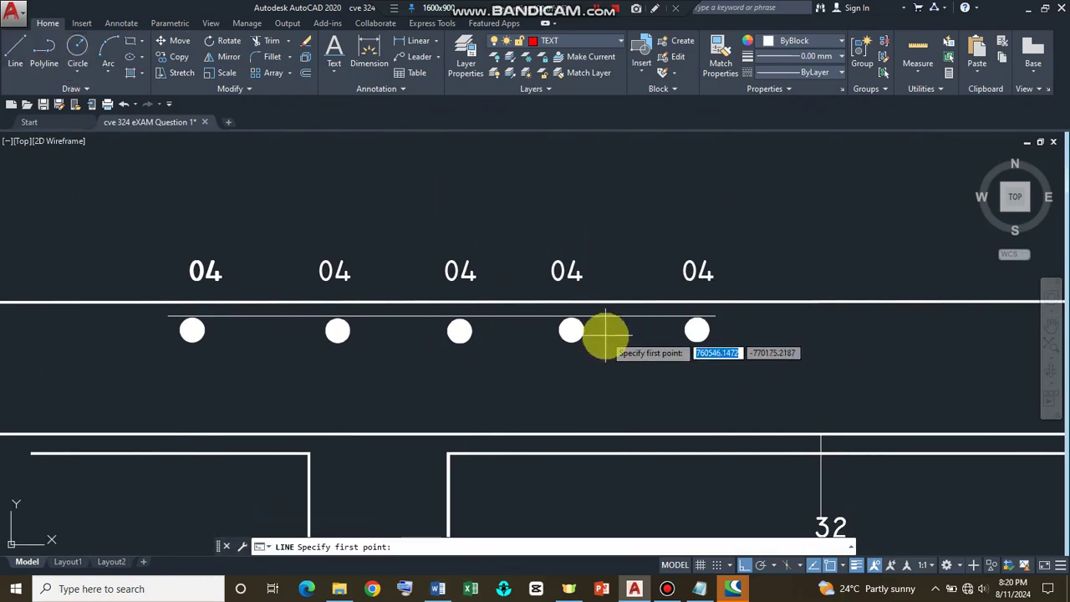
pyautogui.scroll(5, 616, 313)
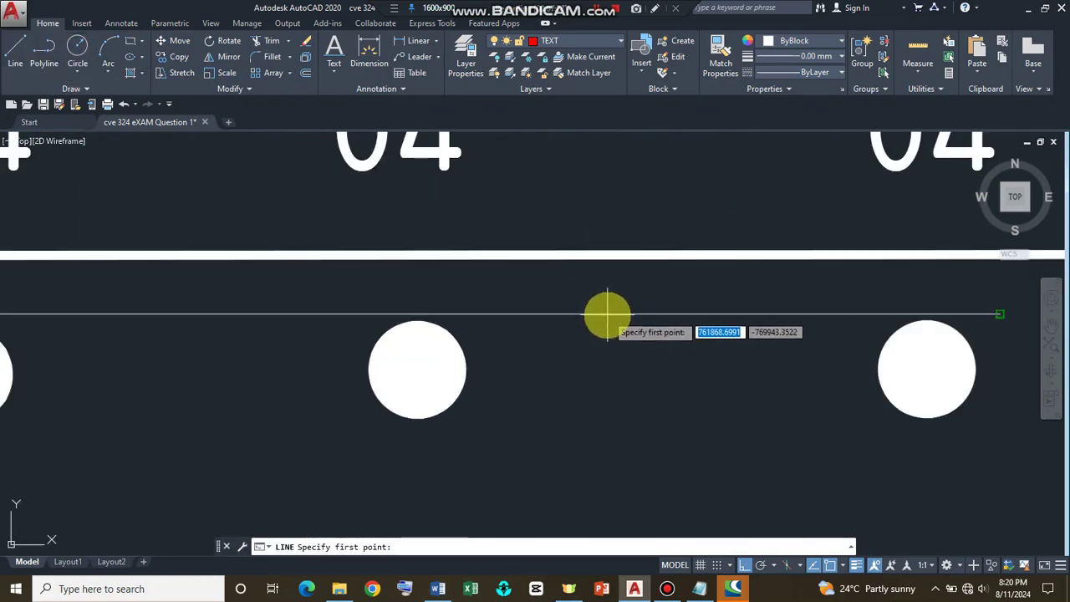
pyautogui.click(608, 313)
pyautogui.scroll(2, 606, 308)
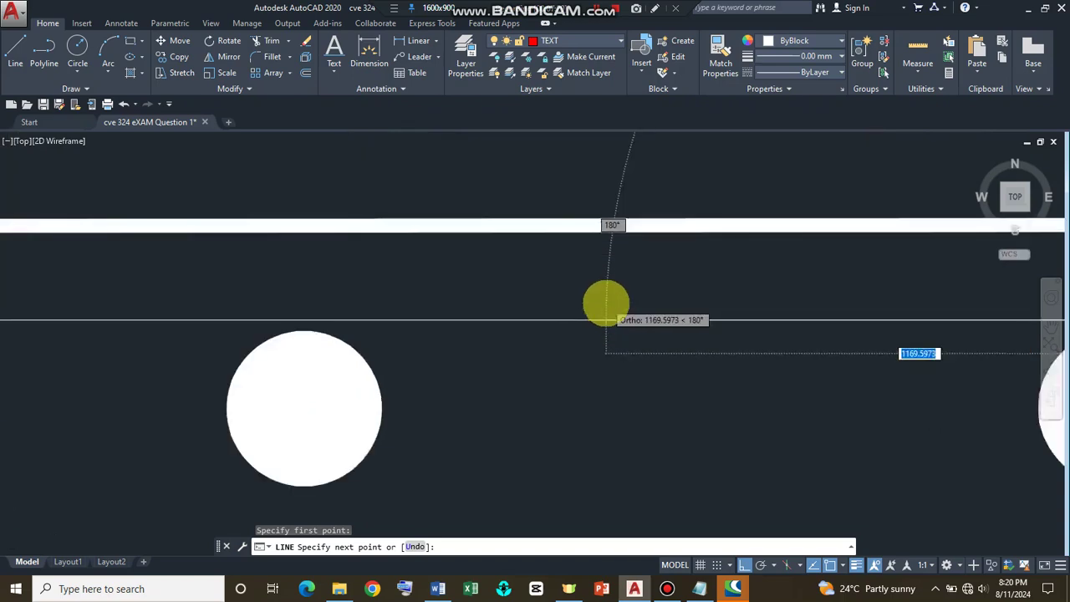
pyautogui.scroll(2, 608, 284)
pyautogui.scroll(-5, 603, 308)
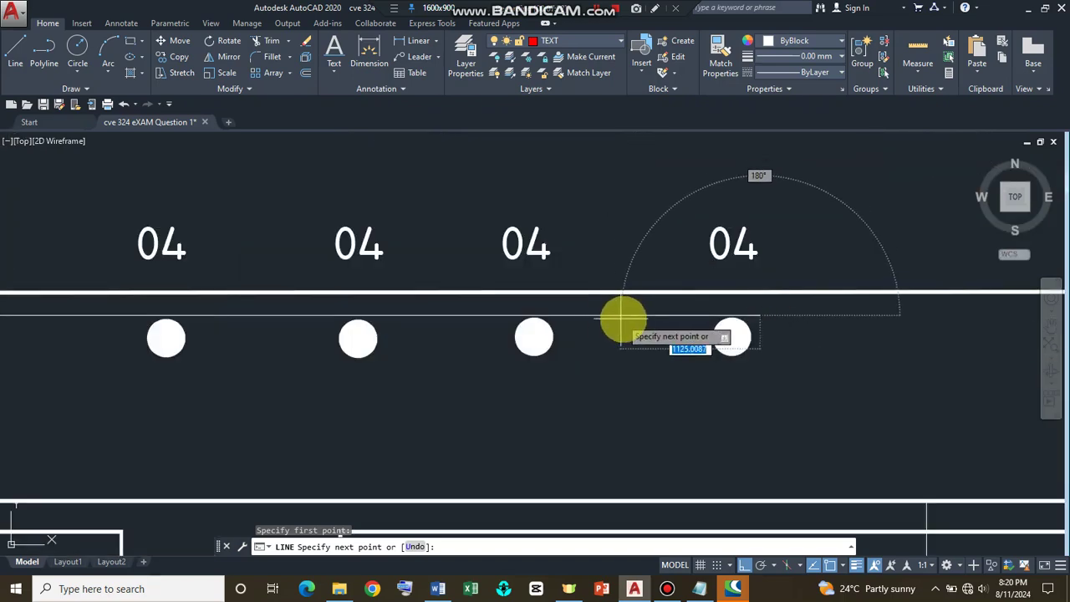
pyautogui.press('Escape')
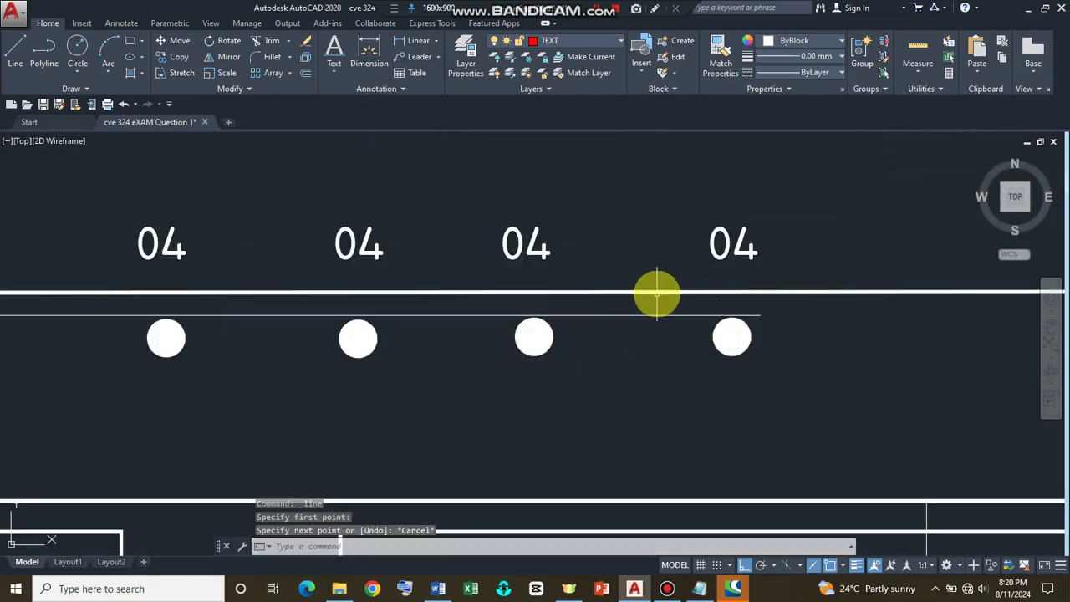
# Draw a short vertical leader up from the top bar between the fourth and fifth 04 dots.
pyautogui.press('Return')
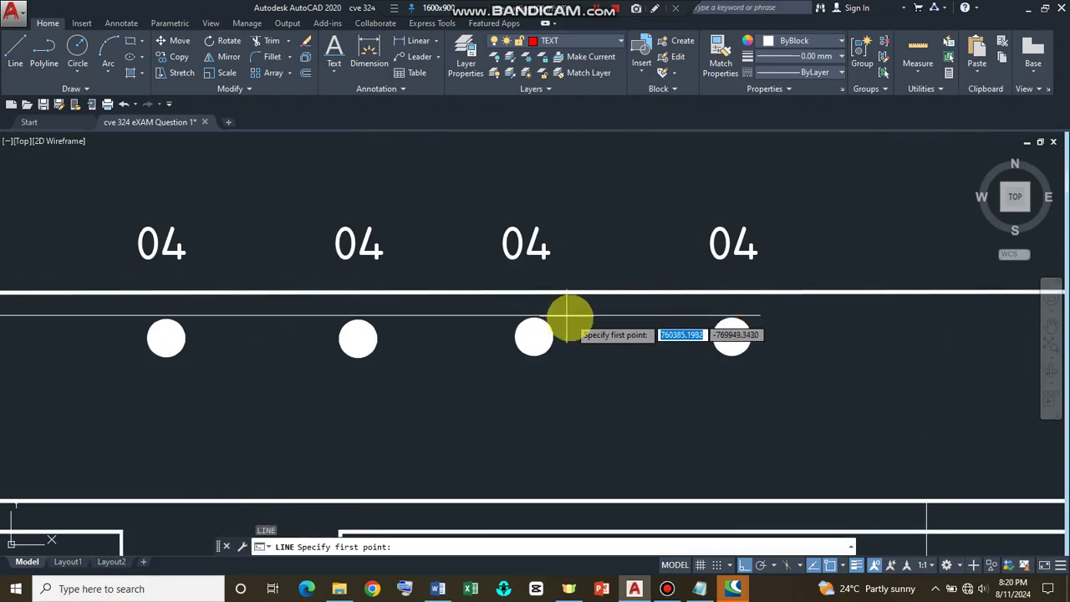
pyautogui.scroll(-2, 92, 326)
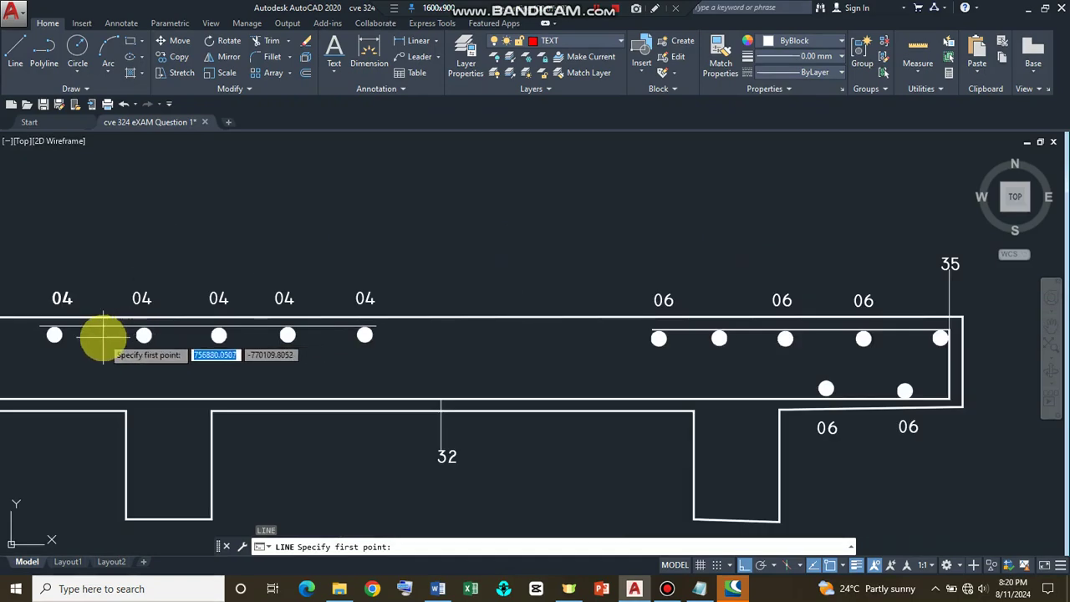
pyautogui.click(317, 325)
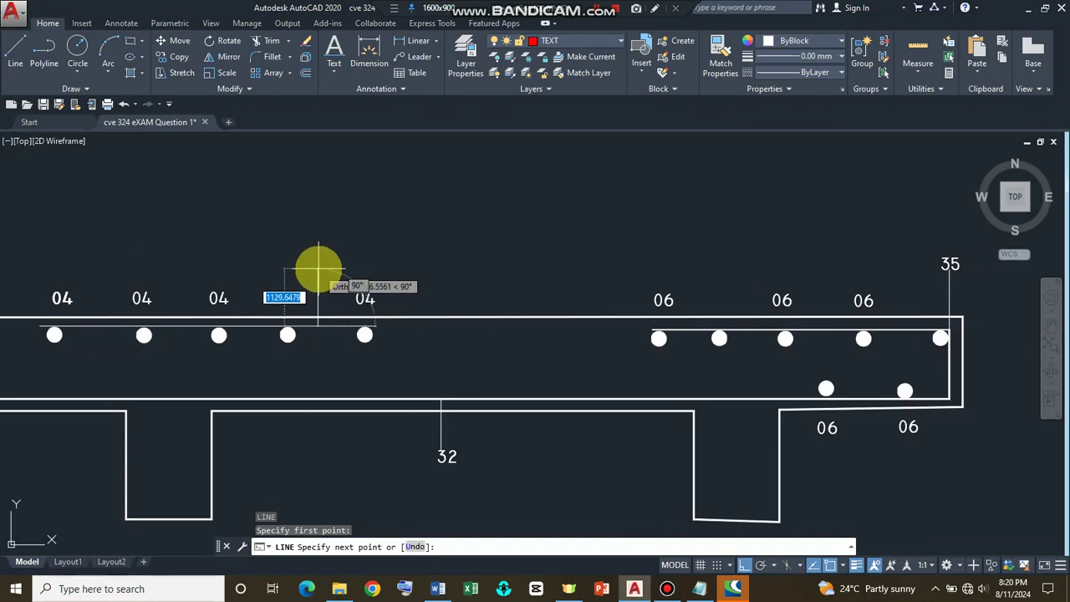
pyautogui.click(318, 269)
pyautogui.press('Return')
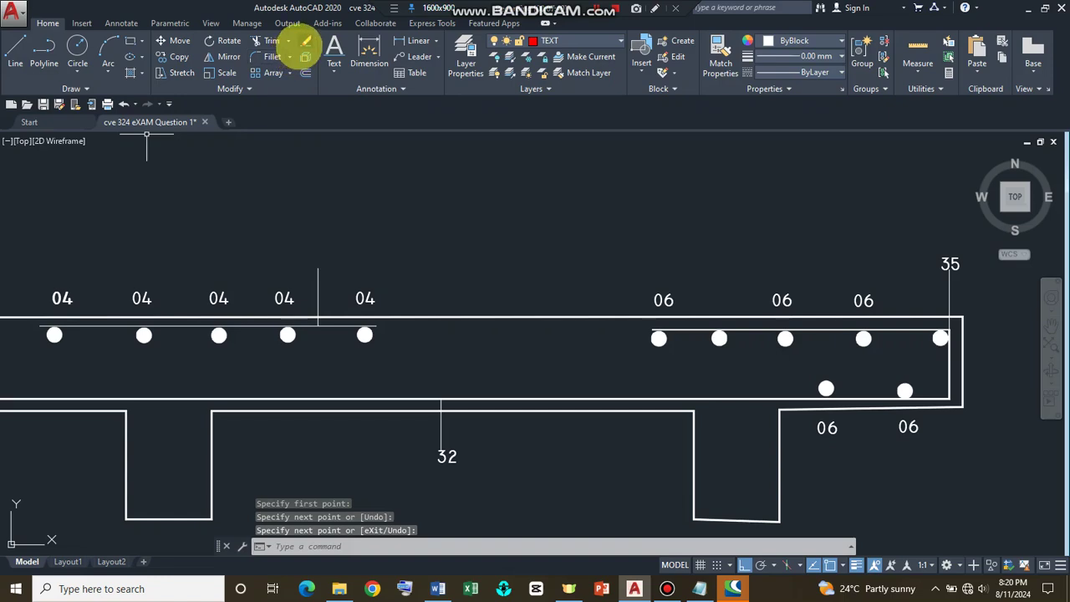
pyautogui.write('p')
pyautogui.press('Return')
pyautogui.scroll(-2, 862, 136)
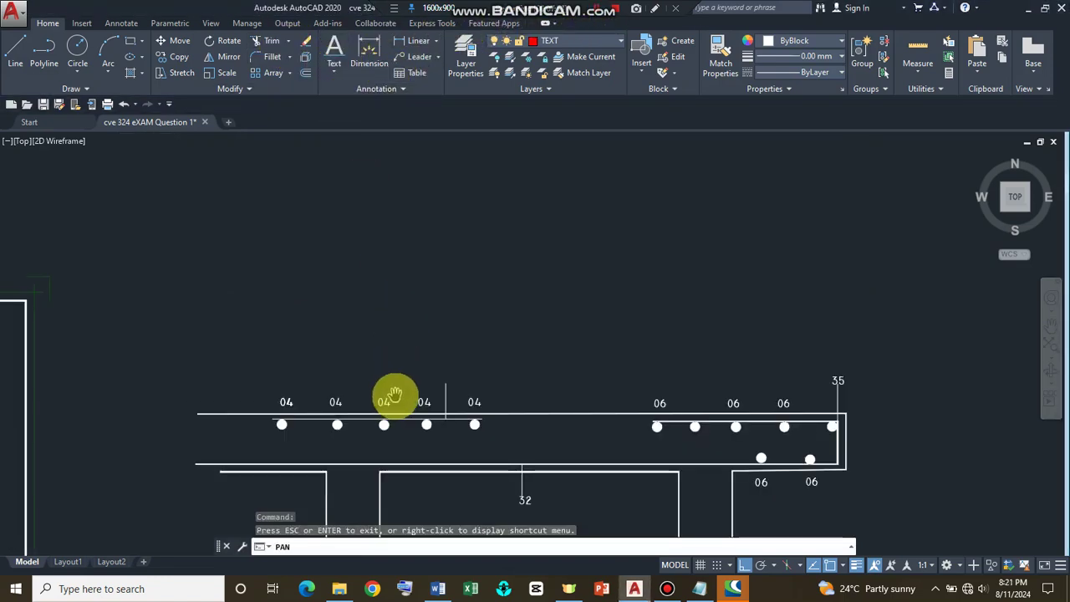
pyautogui.scroll(2, 395, 394)
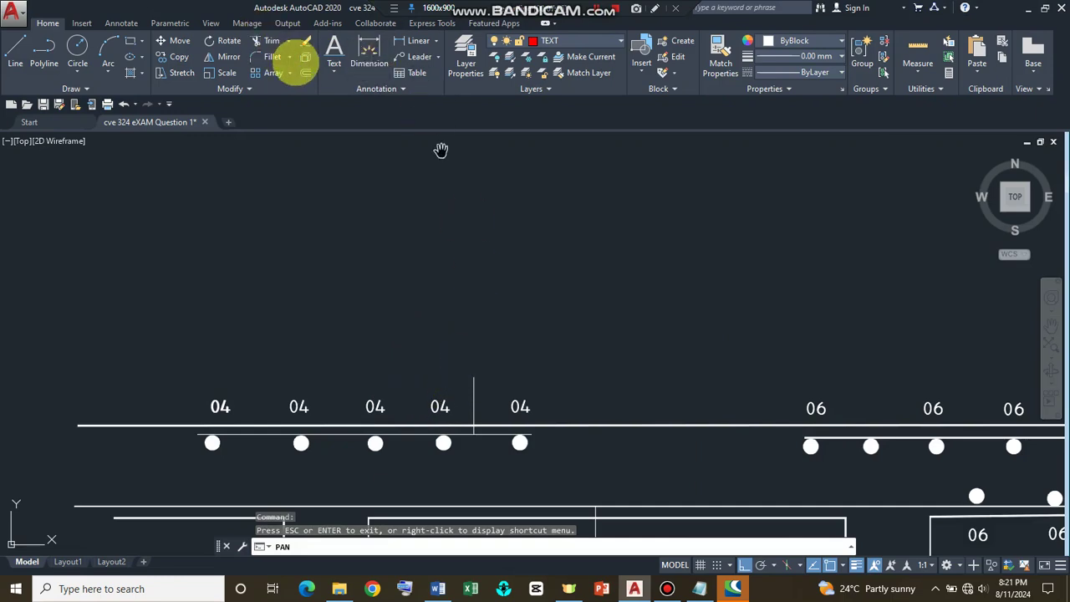
# Place single-line text '30' above the leader at default height 250 and rotation 0.
pyautogui.click(334, 69)
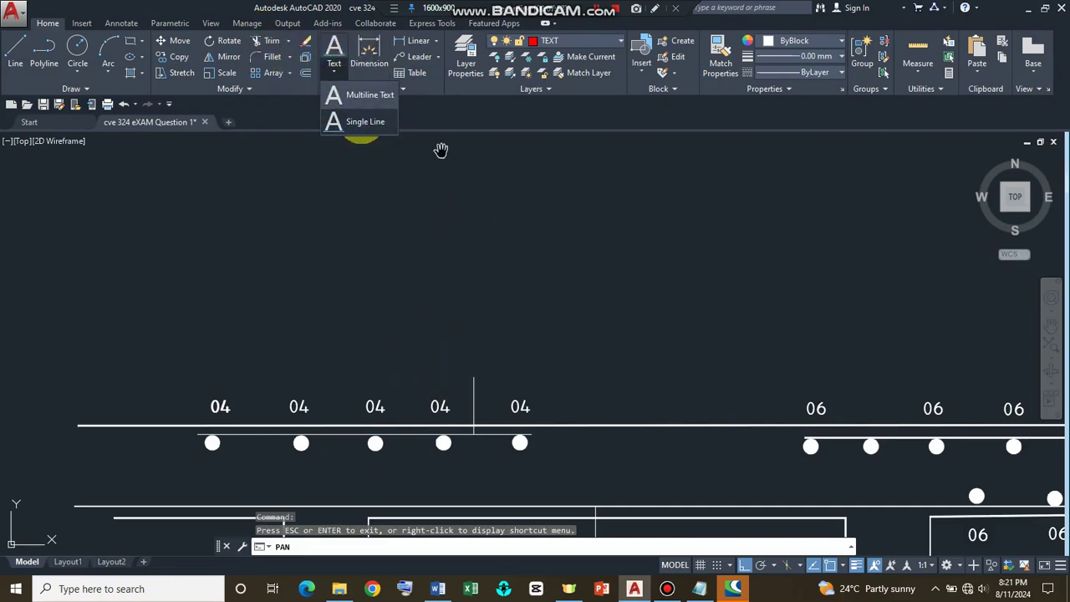
pyautogui.click(360, 121)
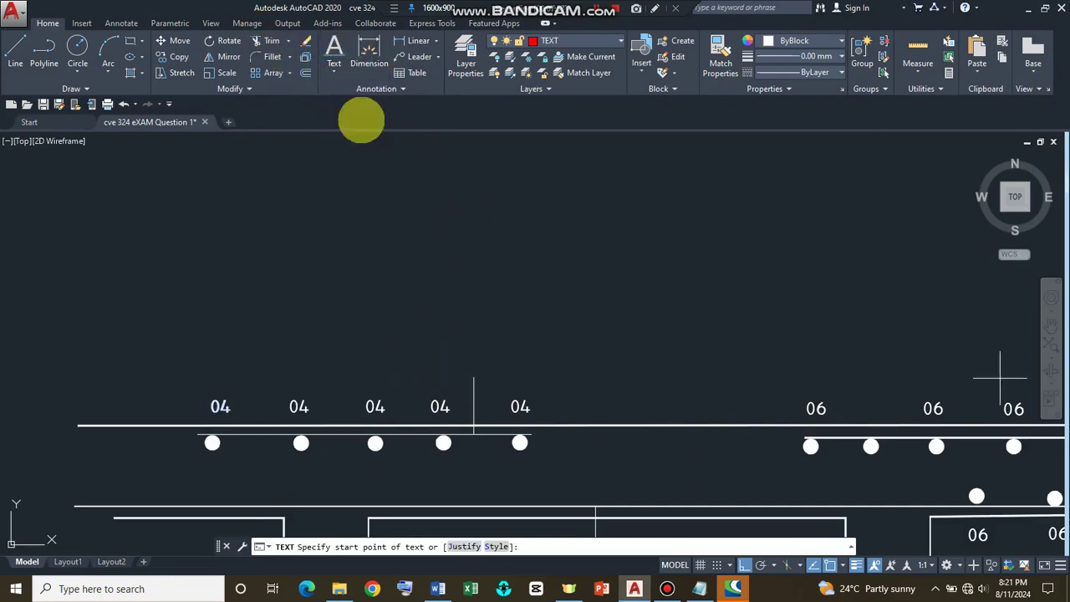
pyautogui.click(473, 364)
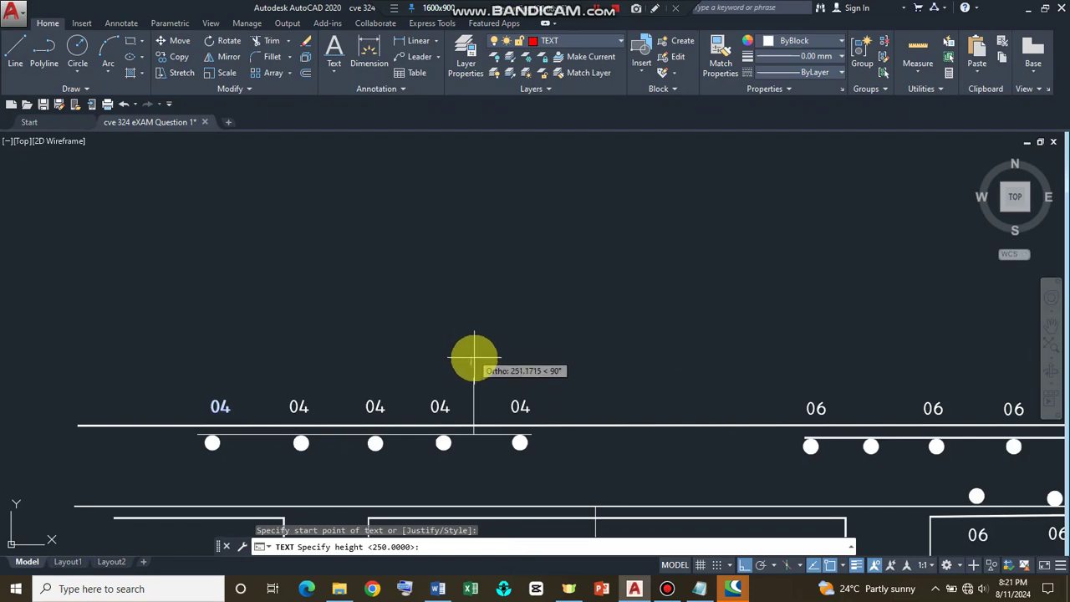
pyautogui.click(487, 352)
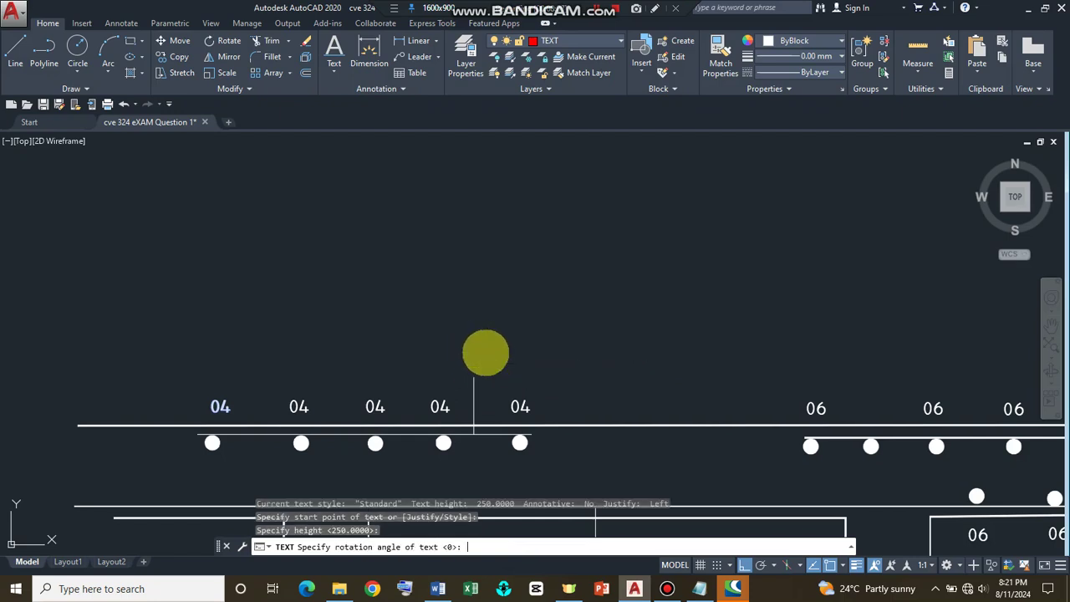
pyautogui.click(547, 372)
pyautogui.write('30')
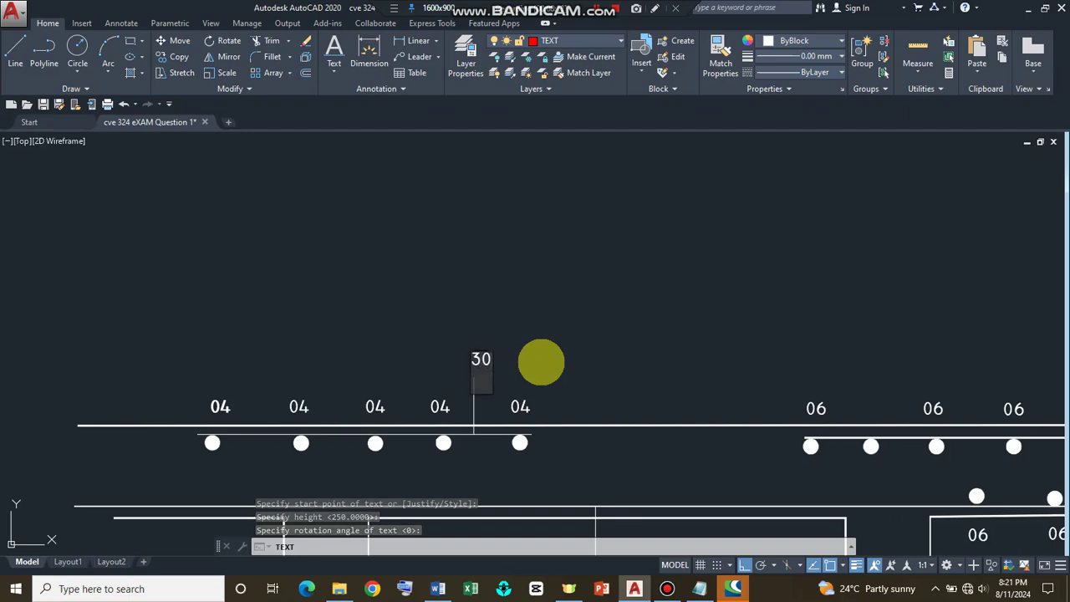
pyautogui.write('0')
pyautogui.press('Return')
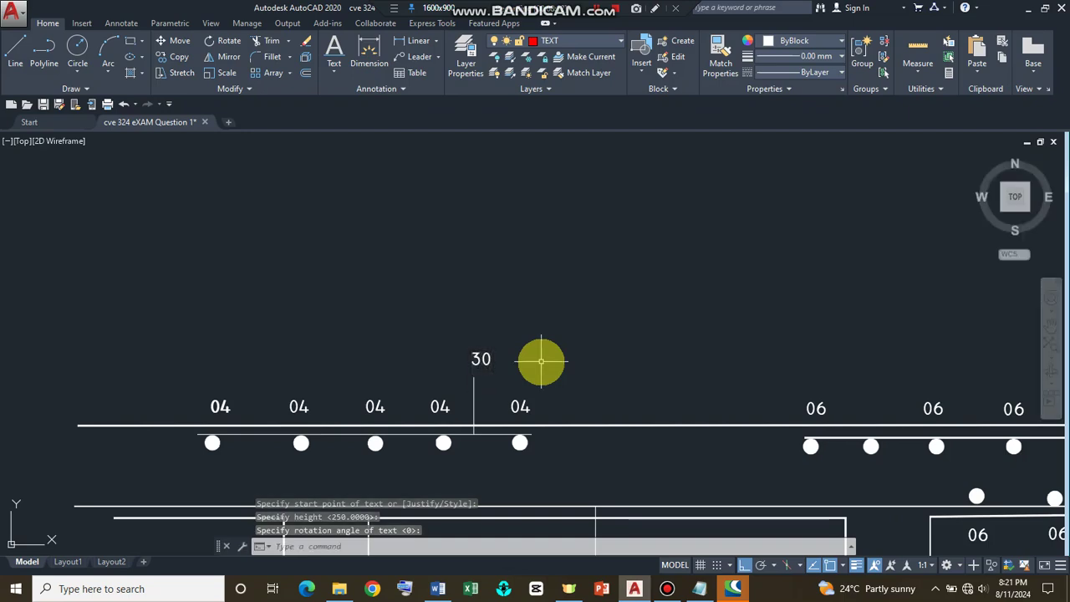
pyautogui.scroll(-2, 602, 410)
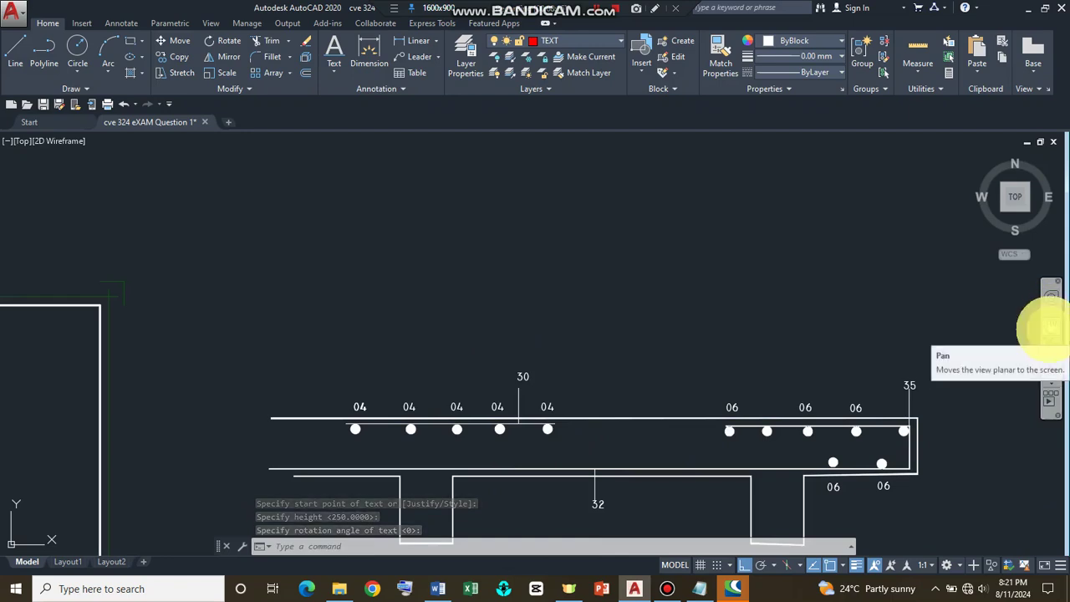
pyautogui.click(1050, 322)
pyautogui.moveTo(436, 316); pyautogui.dragTo(655, 134)
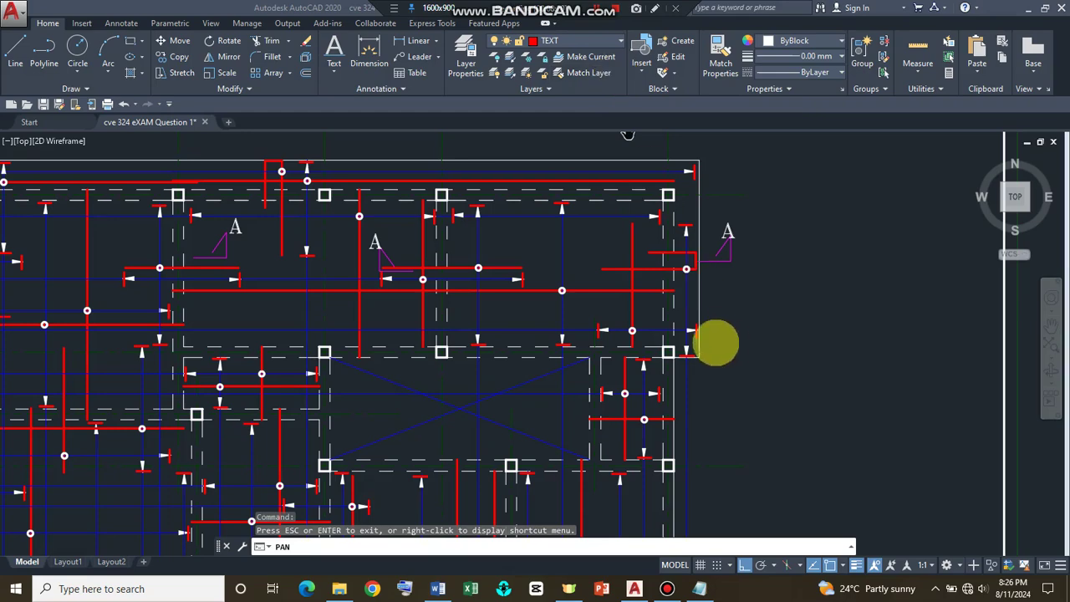
pyautogui.moveTo(790, 345); pyautogui.dragTo(868, 367)
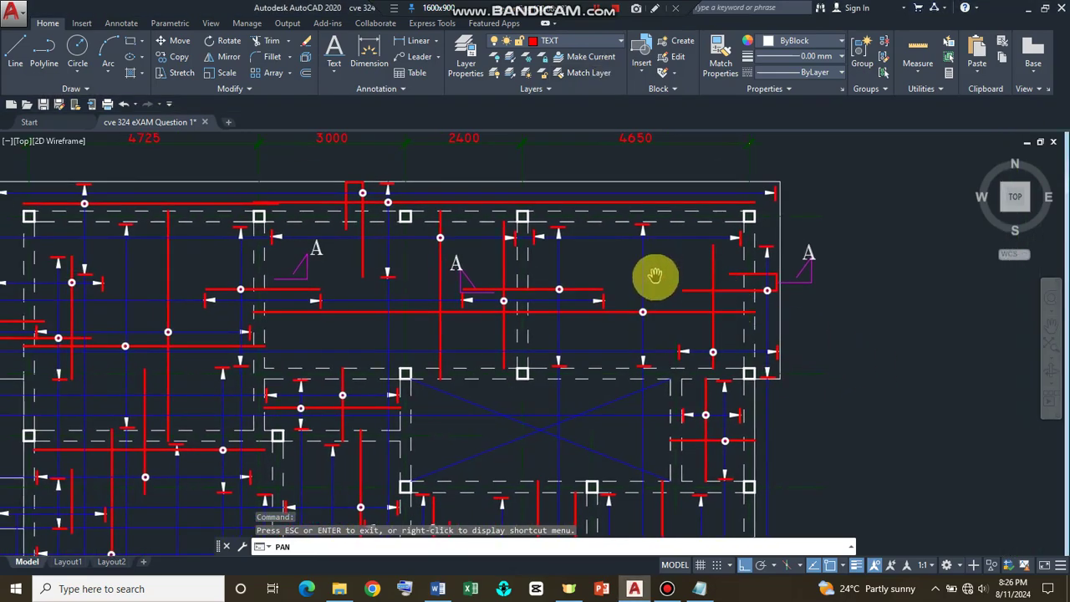
pyautogui.moveTo(795, 410); pyautogui.dragTo(147, 396)
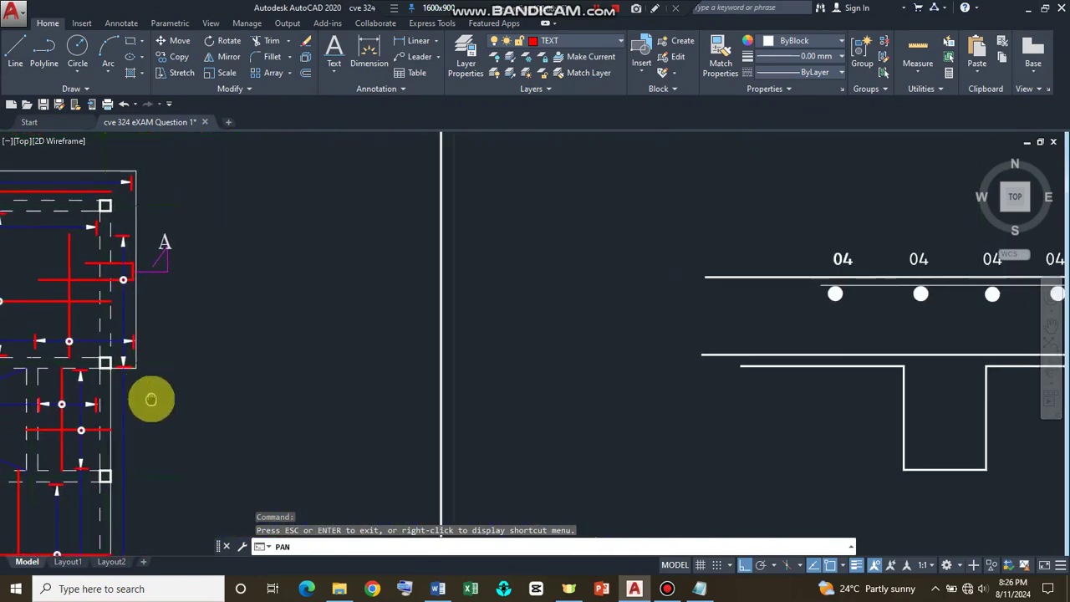
pyautogui.moveTo(931, 470); pyautogui.dragTo(235, 390)
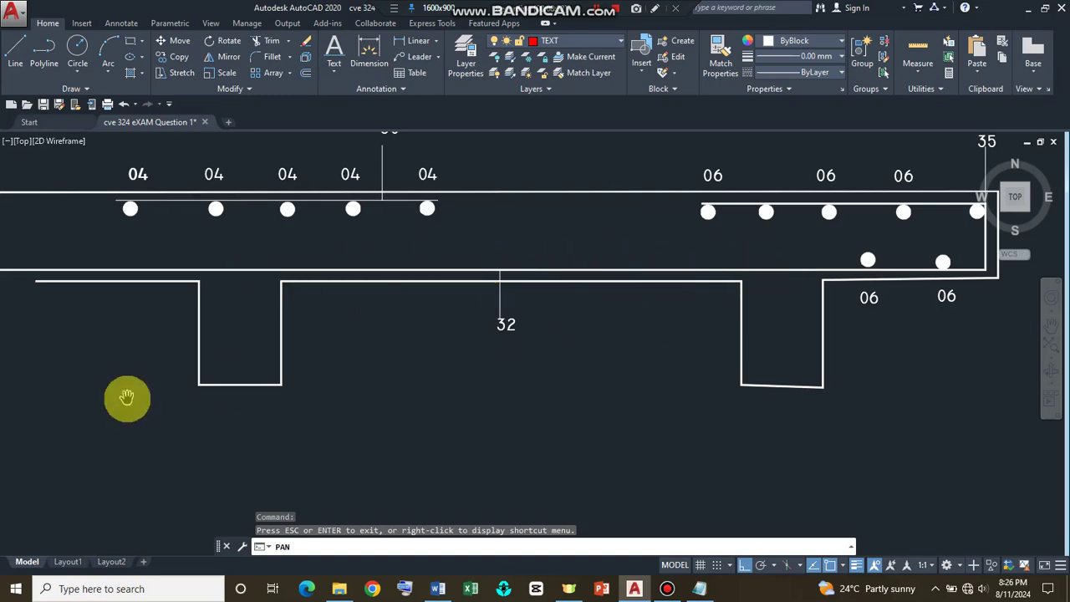
pyautogui.moveTo(84, 410); pyautogui.dragTo(1003, 598)
pyautogui.moveTo(186, 591); pyautogui.dragTo(359, 537)
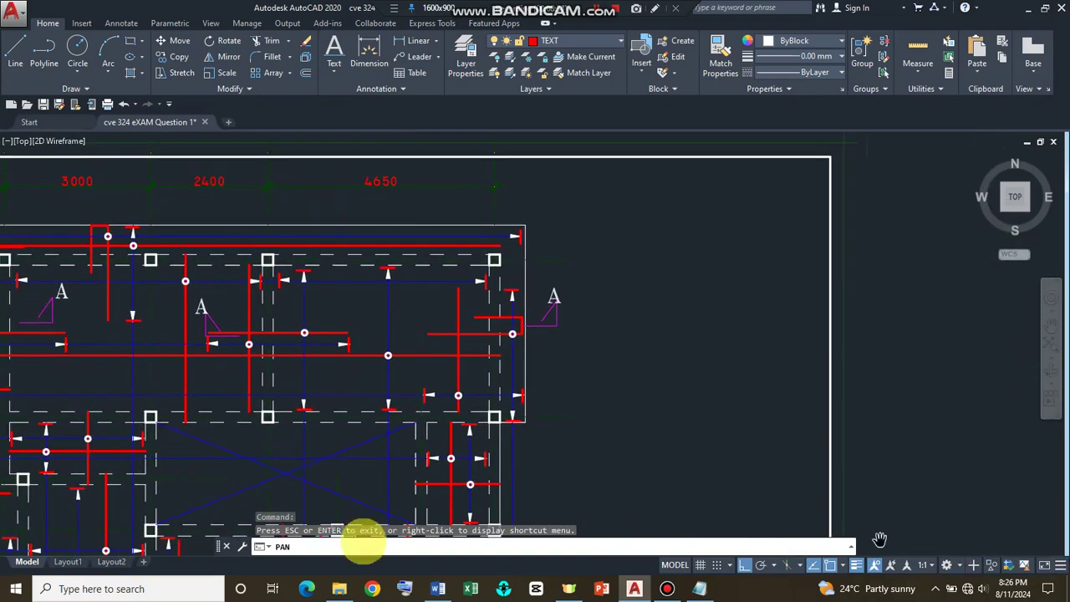
pyautogui.moveTo(318, 459); pyautogui.dragTo(569, 458)
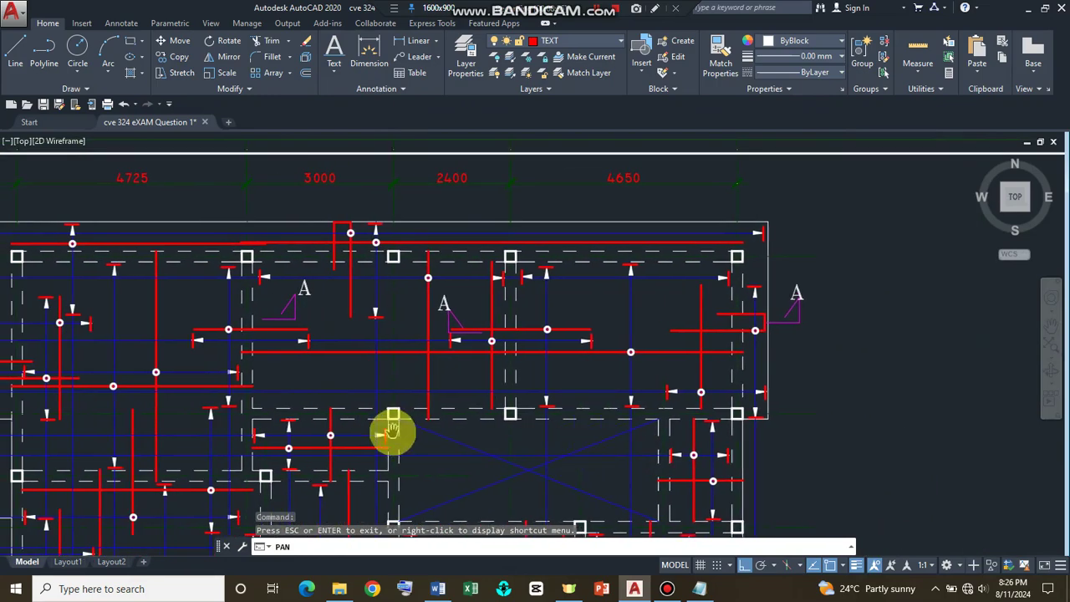
pyautogui.moveTo(389, 430); pyautogui.dragTo(611, 432)
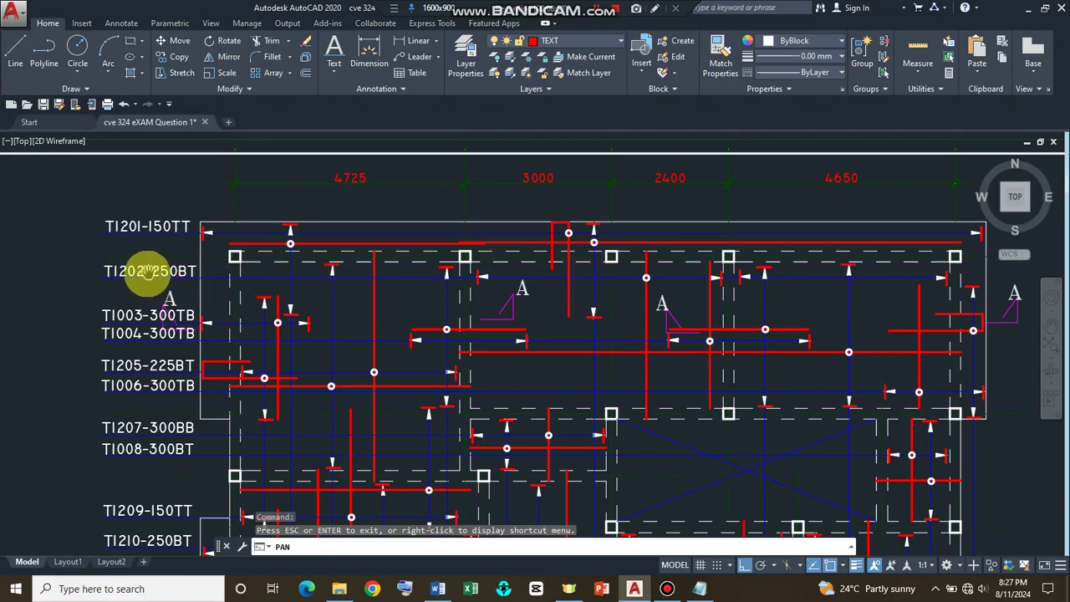
pyautogui.moveTo(861, 331); pyautogui.dragTo(5, 331)
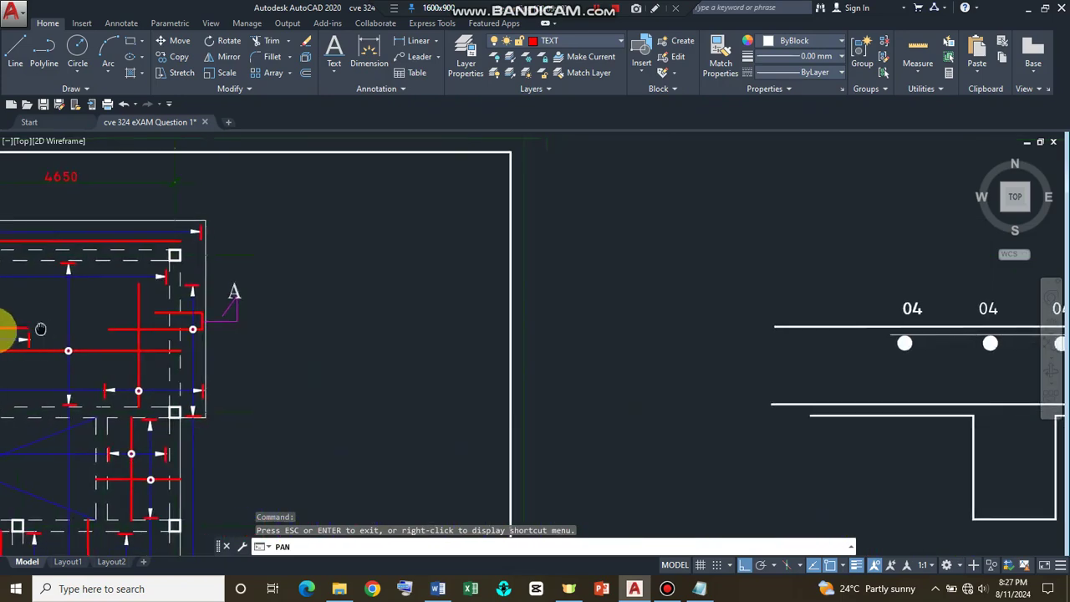
pyautogui.moveTo(785, 341); pyautogui.dragTo(335, 334)
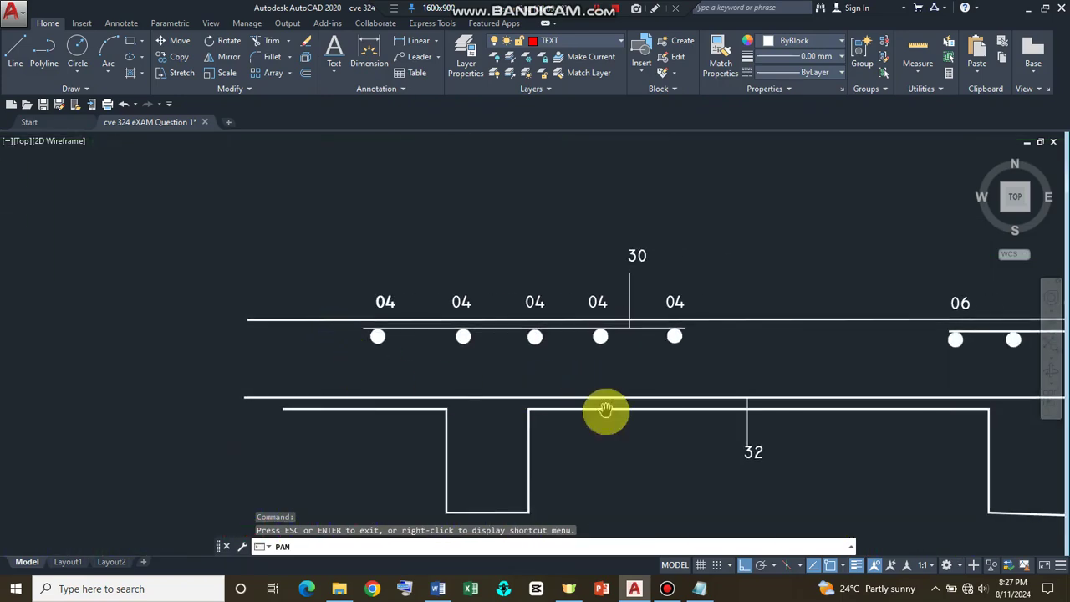
# Add single-line text '02' just above the bottom slab line's left end, default height and rotation.
pyautogui.click(334, 70)
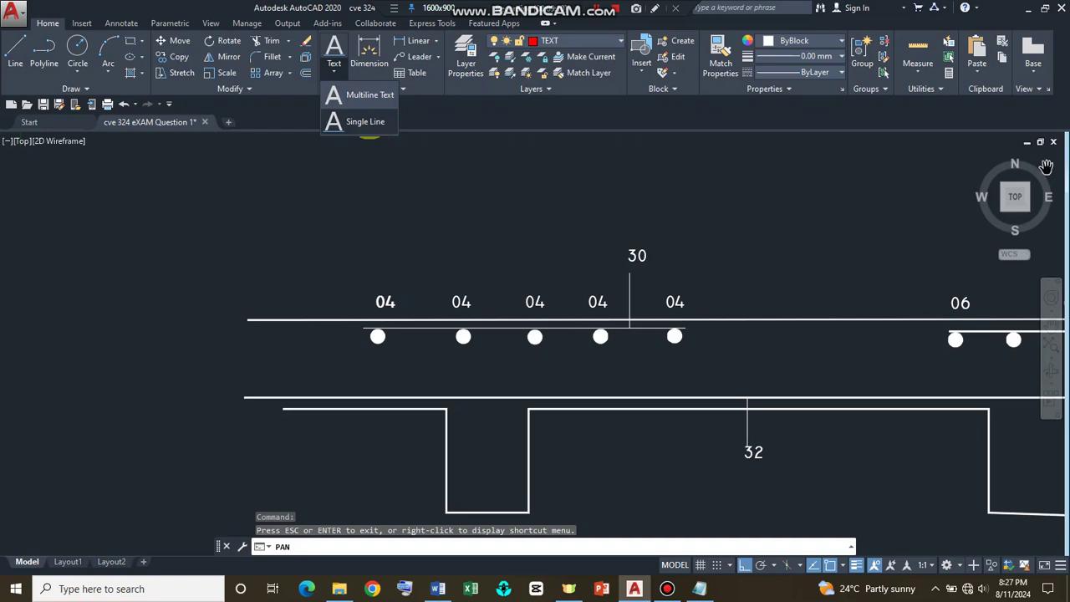
pyautogui.click(368, 121)
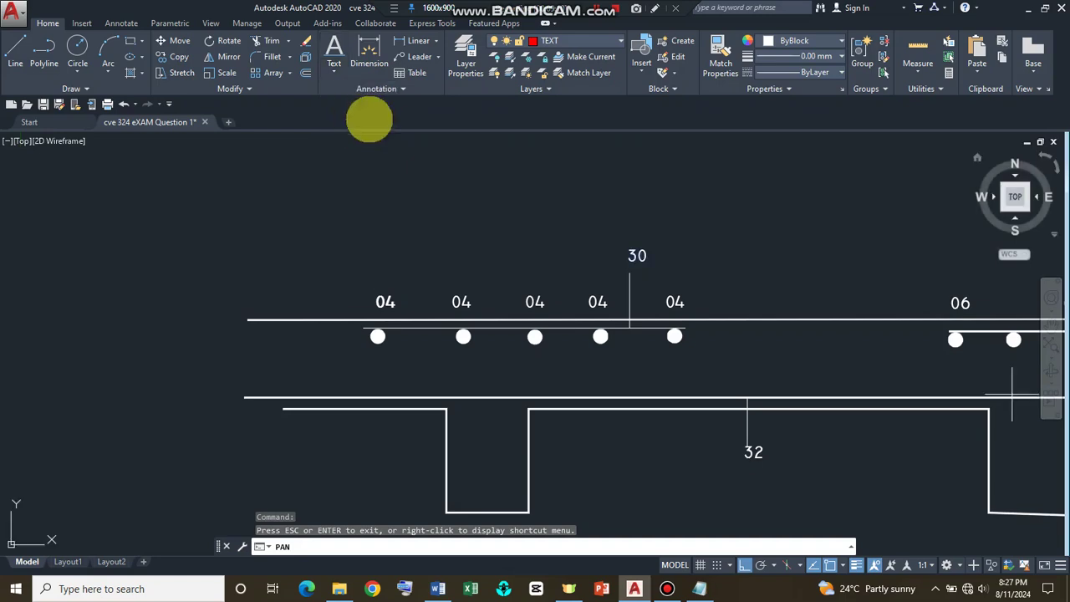
pyautogui.click(378, 406)
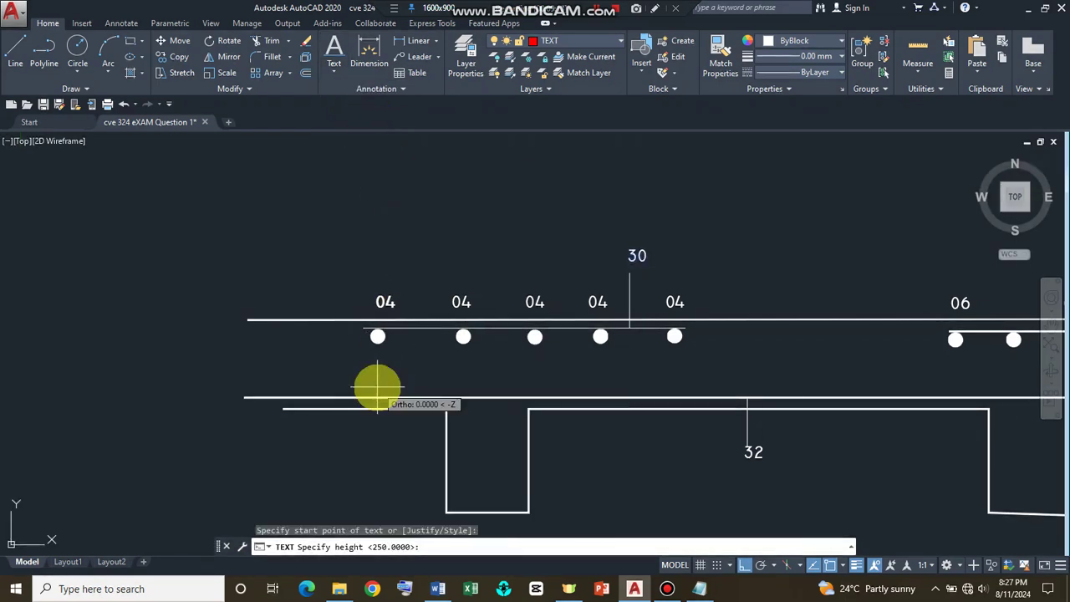
pyautogui.press('Return')
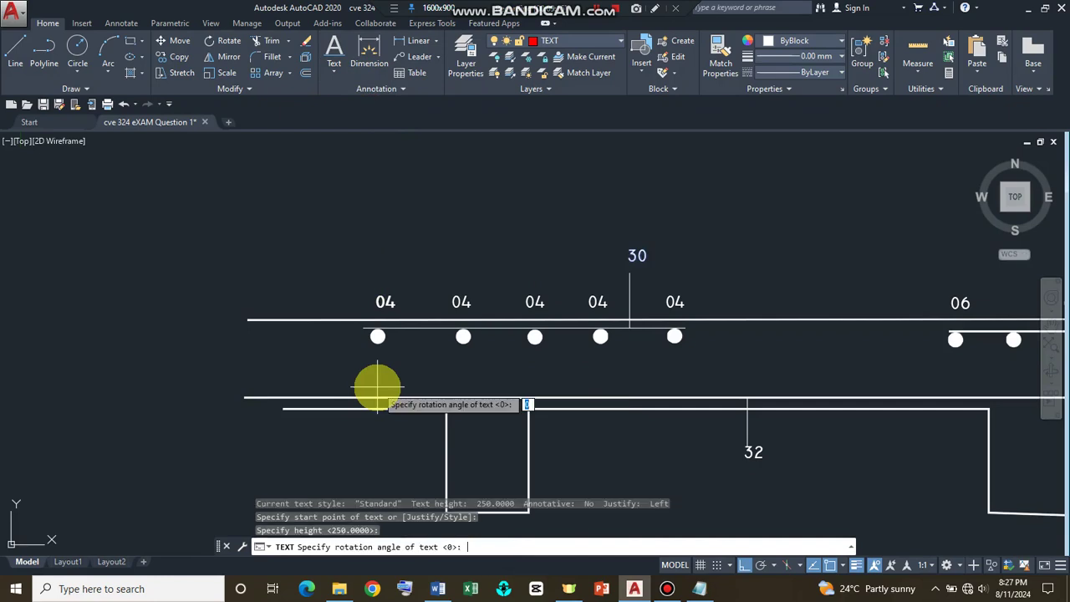
pyautogui.press('Return')
pyautogui.write('02')
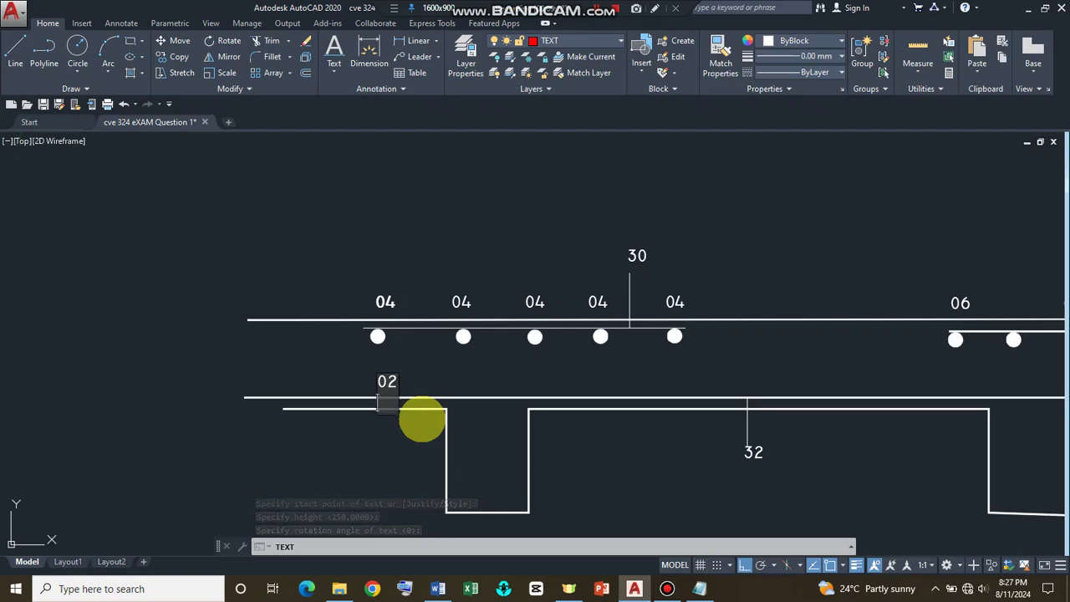
pyautogui.press('Return')
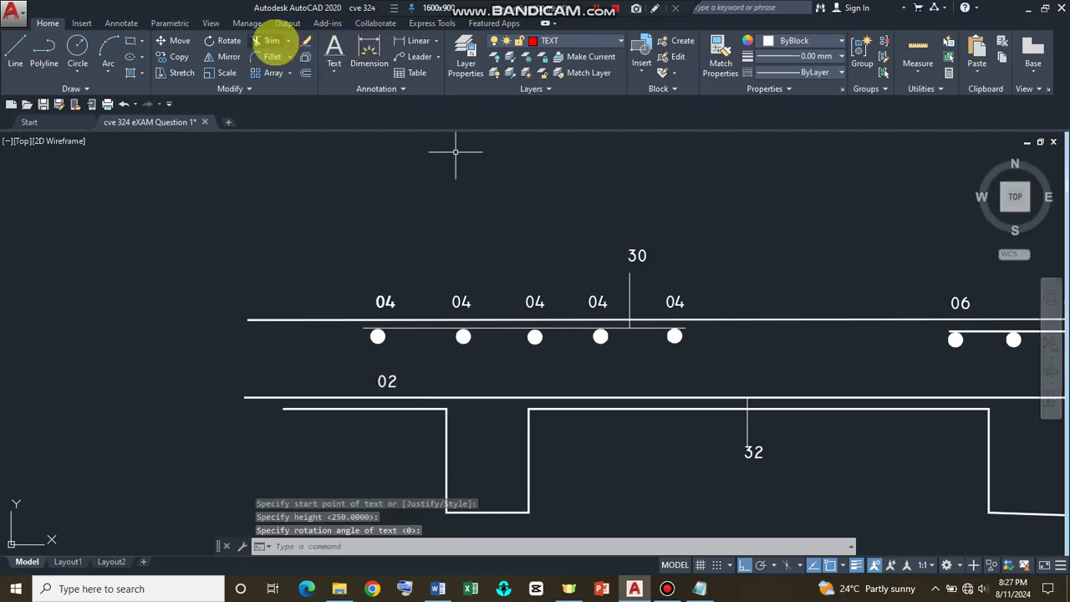
pyautogui.click(179, 57)
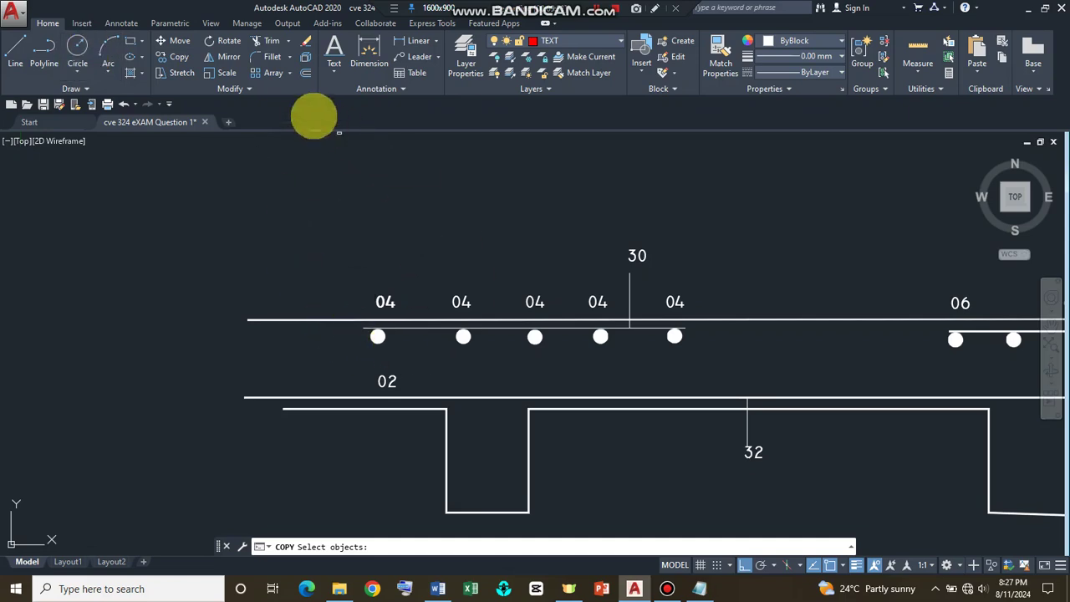
# Copy the first top bar dot down onto the bottom line beside the 02 label.
pyautogui.click(391, 347)
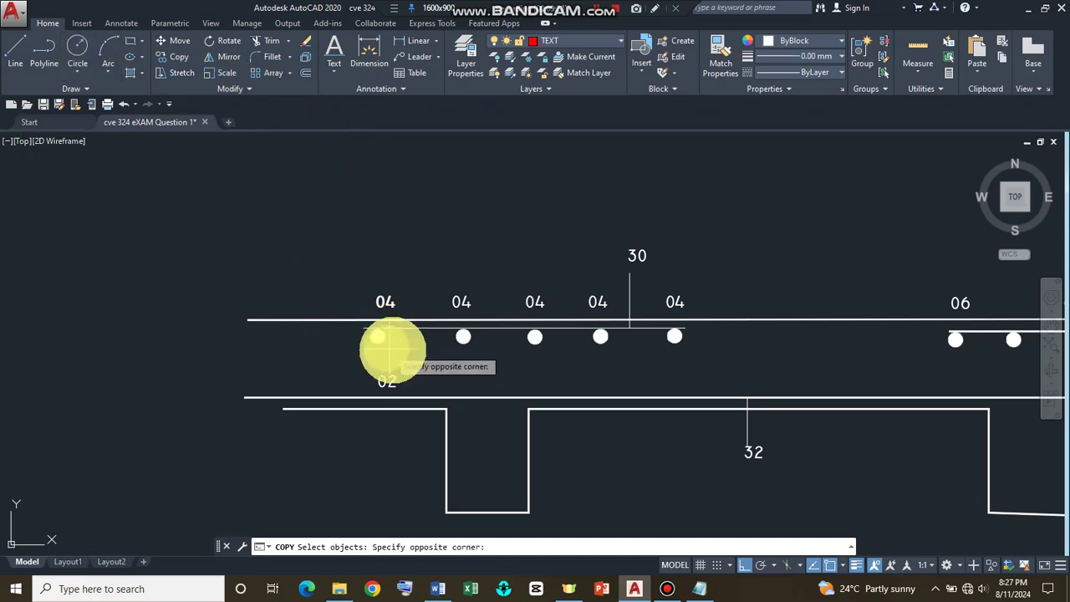
pyautogui.click(374, 334)
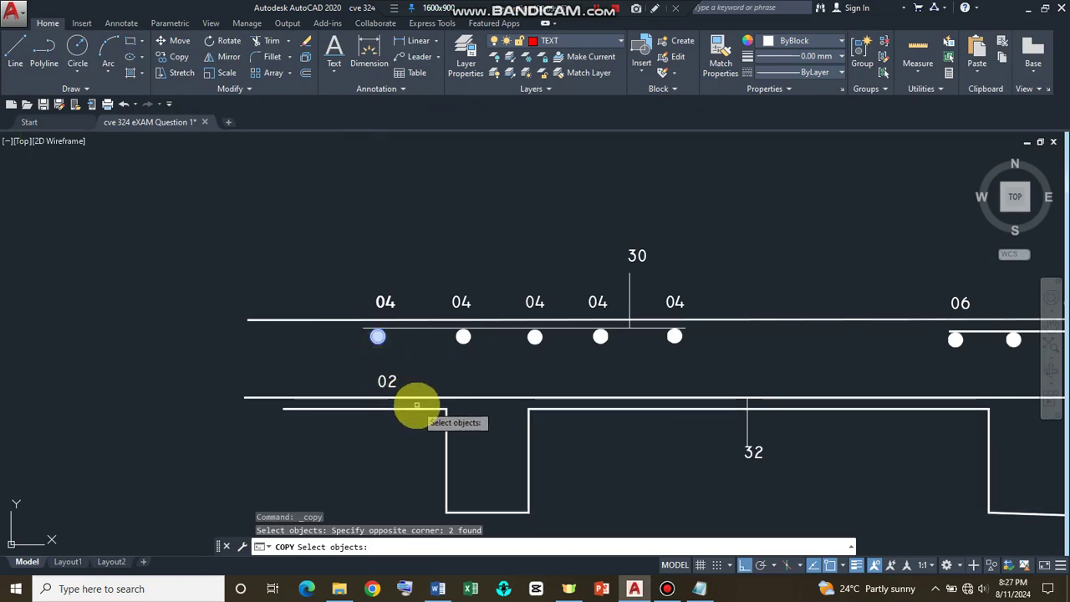
pyautogui.press('Return')
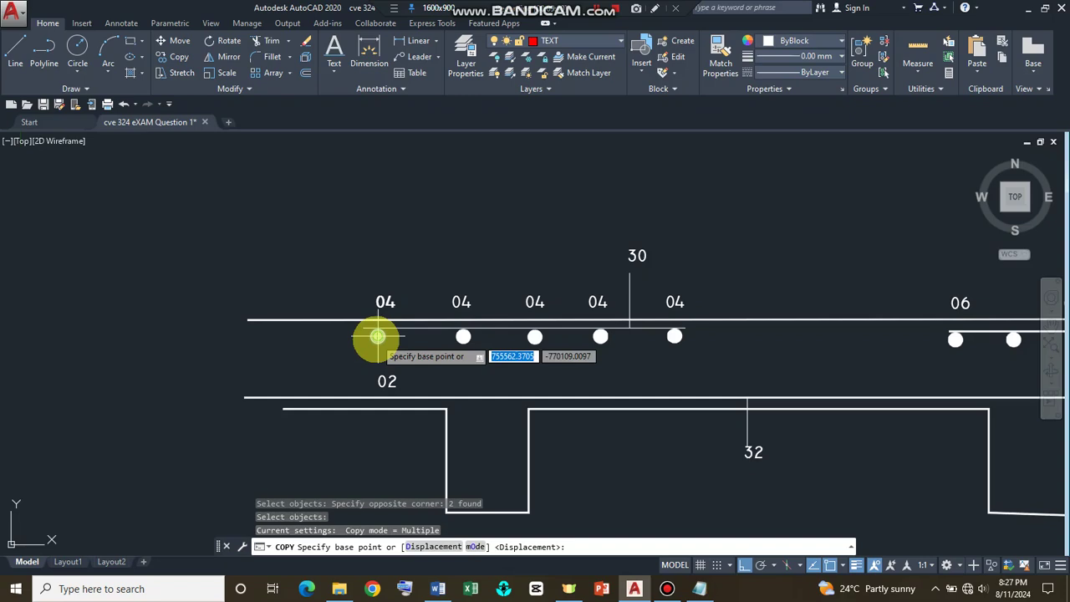
pyautogui.click(377, 336)
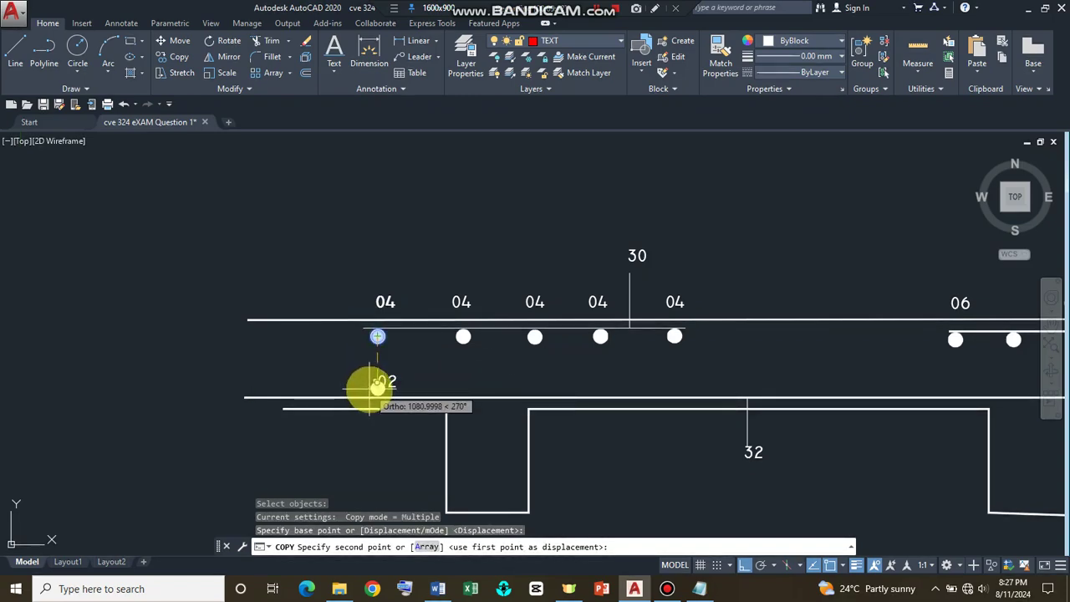
pyautogui.click(378, 387)
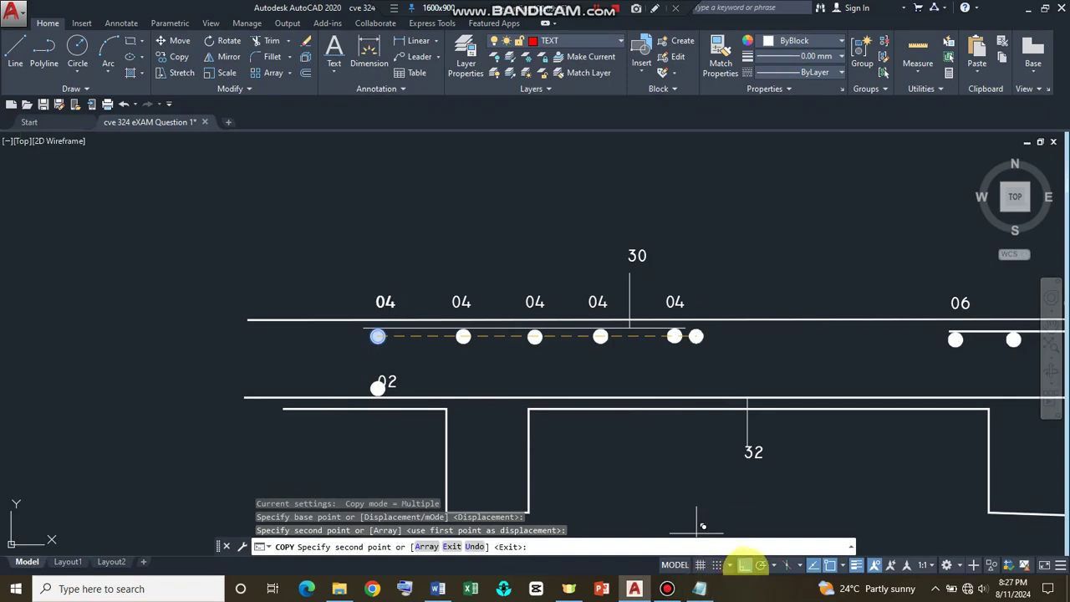
# With Ortho off, place six more bar dot copies rightward along the bottom line.
pyautogui.click(744, 565)
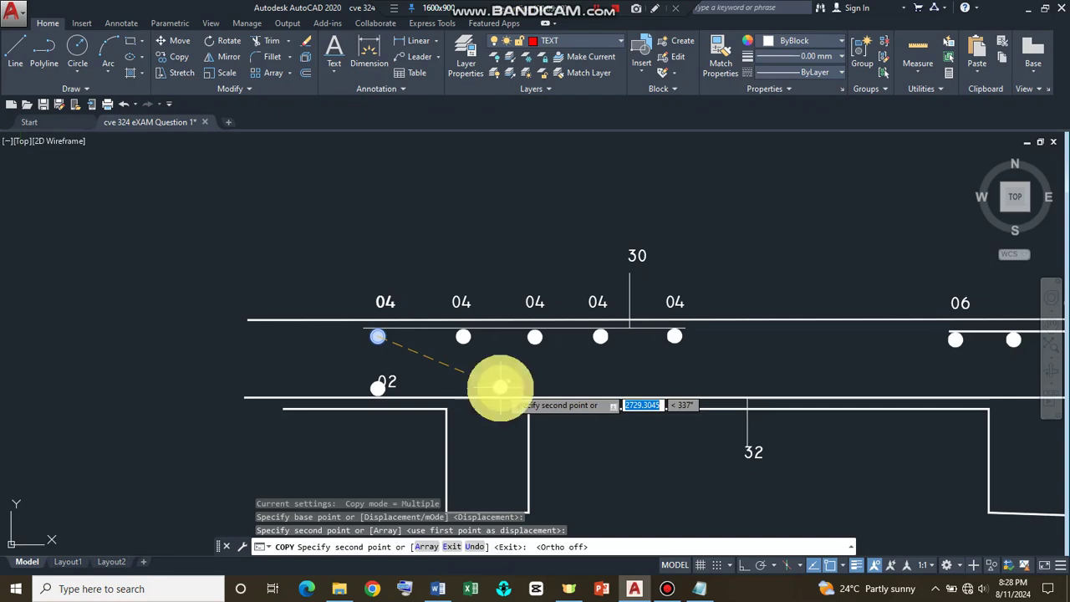
pyautogui.click(500, 386)
pyautogui.click(570, 387)
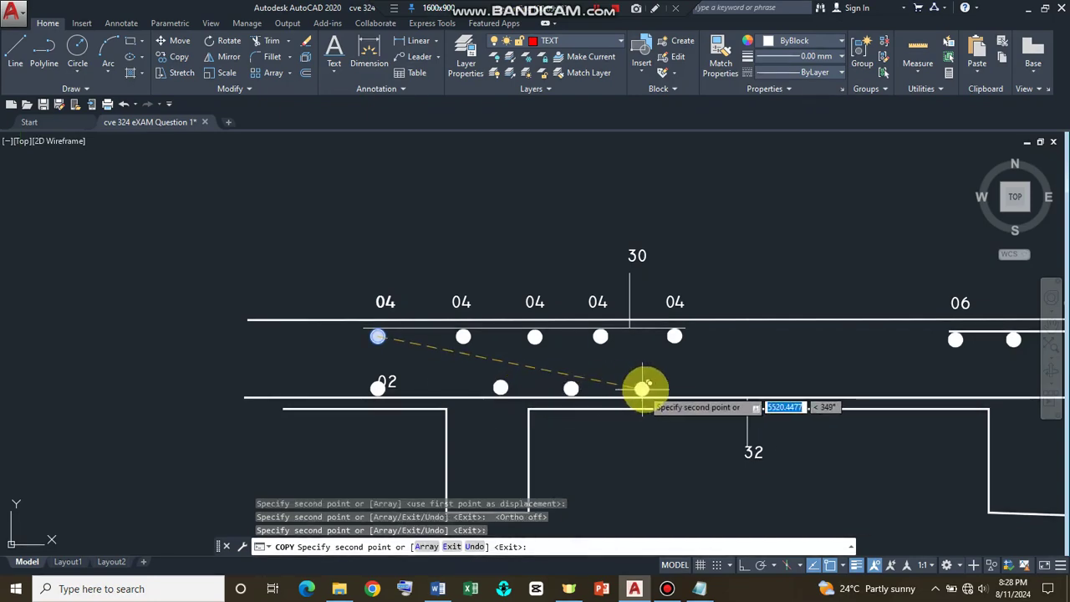
pyautogui.click(645, 387)
pyautogui.click(717, 387)
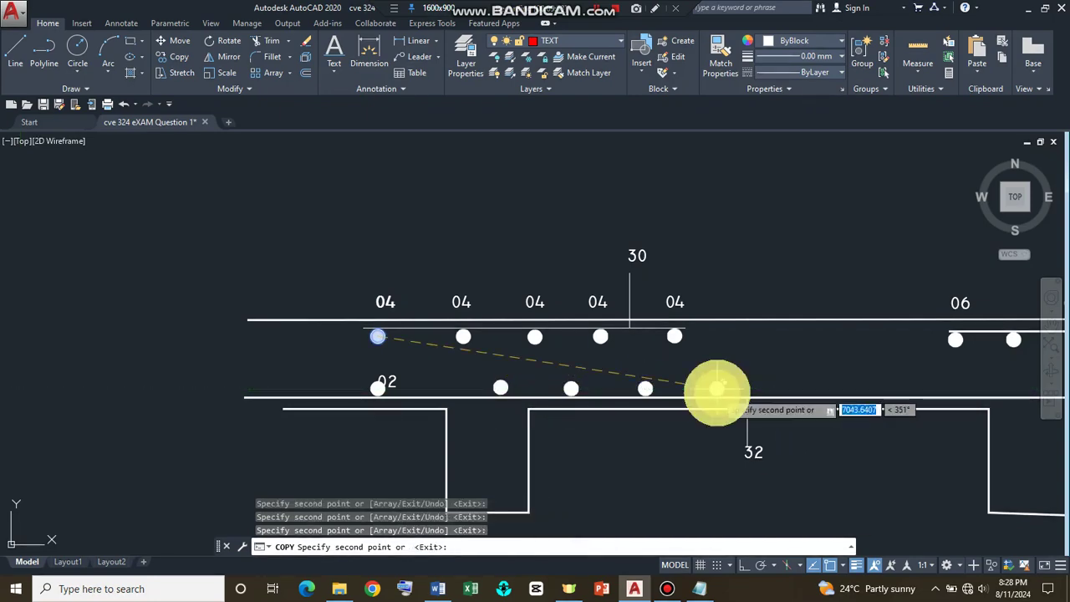
pyautogui.click(799, 387)
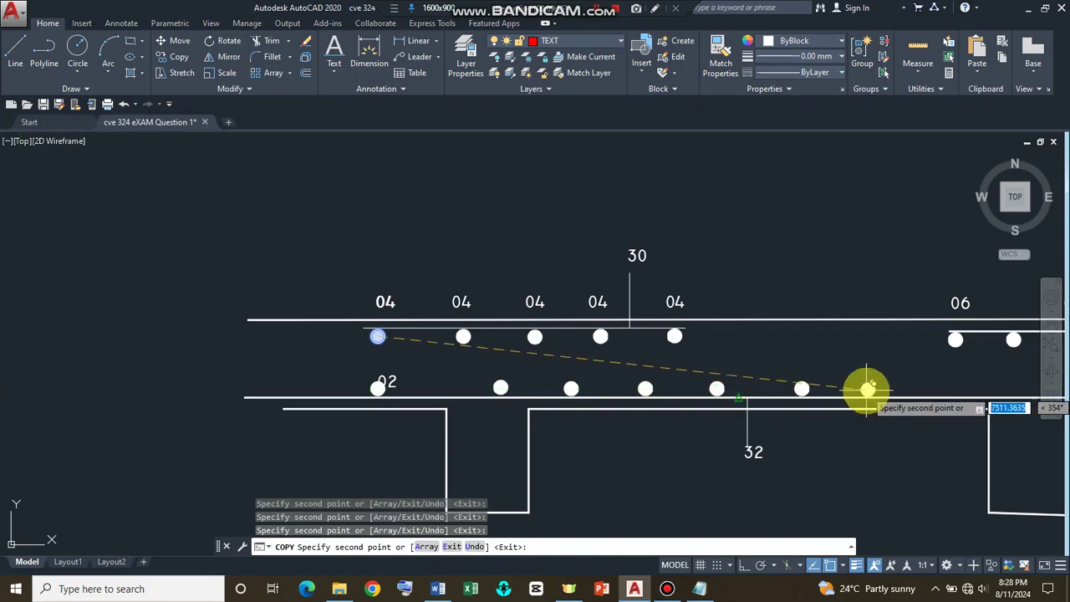
pyautogui.click(739, 397)
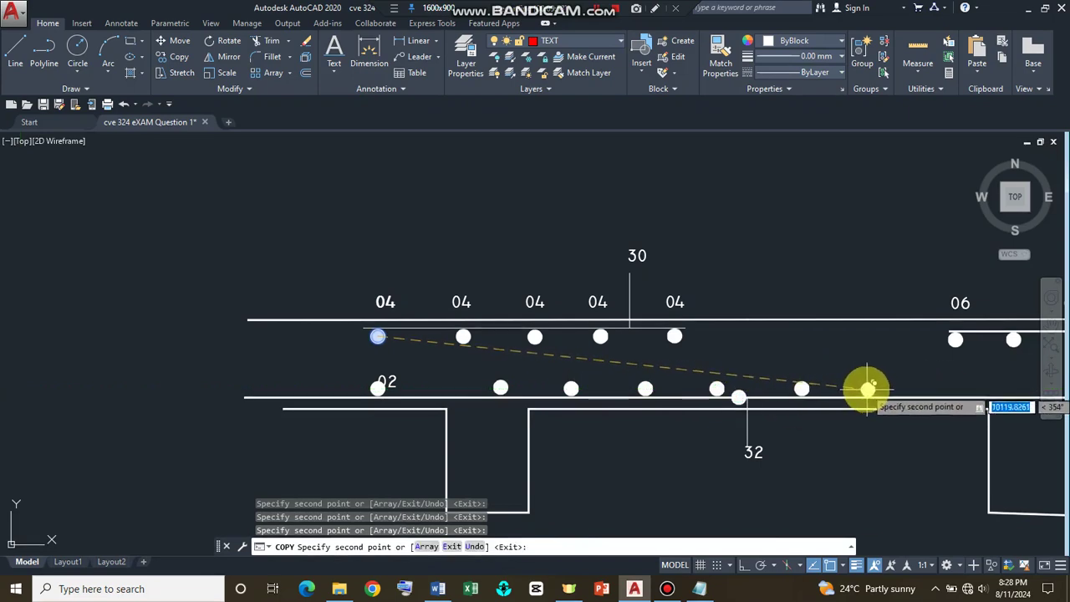